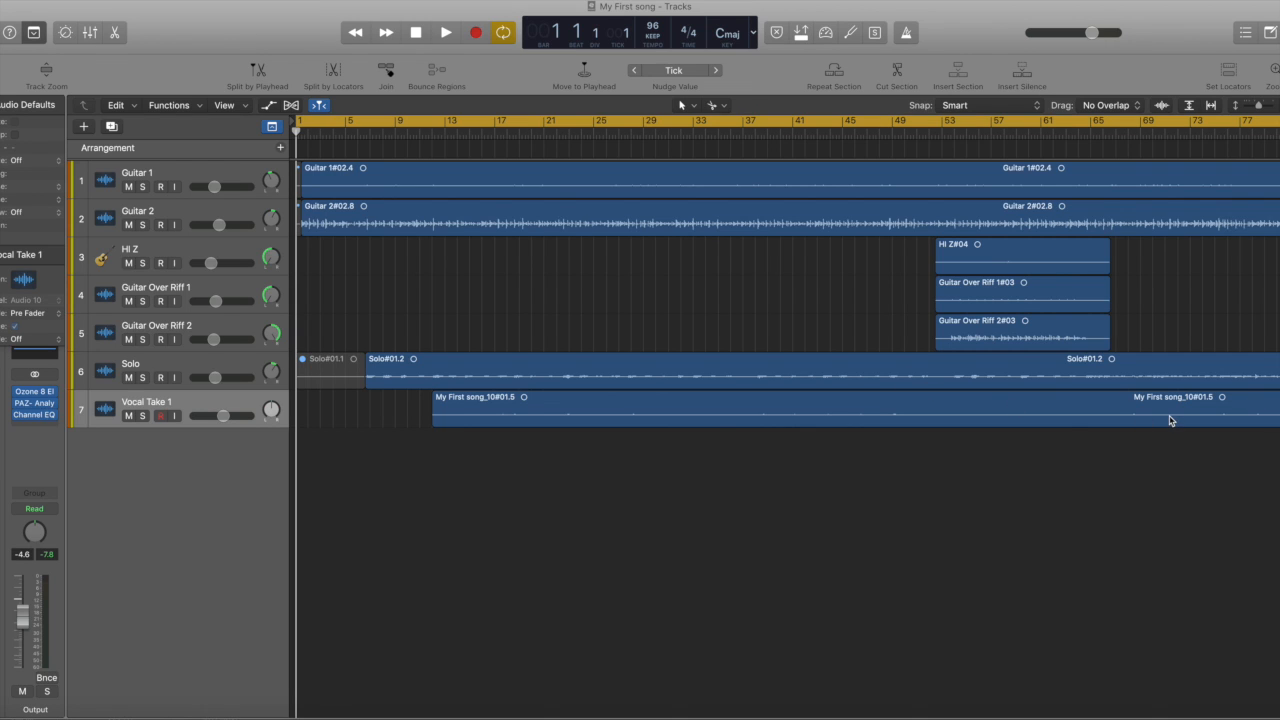
Step: Play the song from the beginning and solo and select the Guitar 1 track to hear it alone
scroll(980, 370, right, 5)
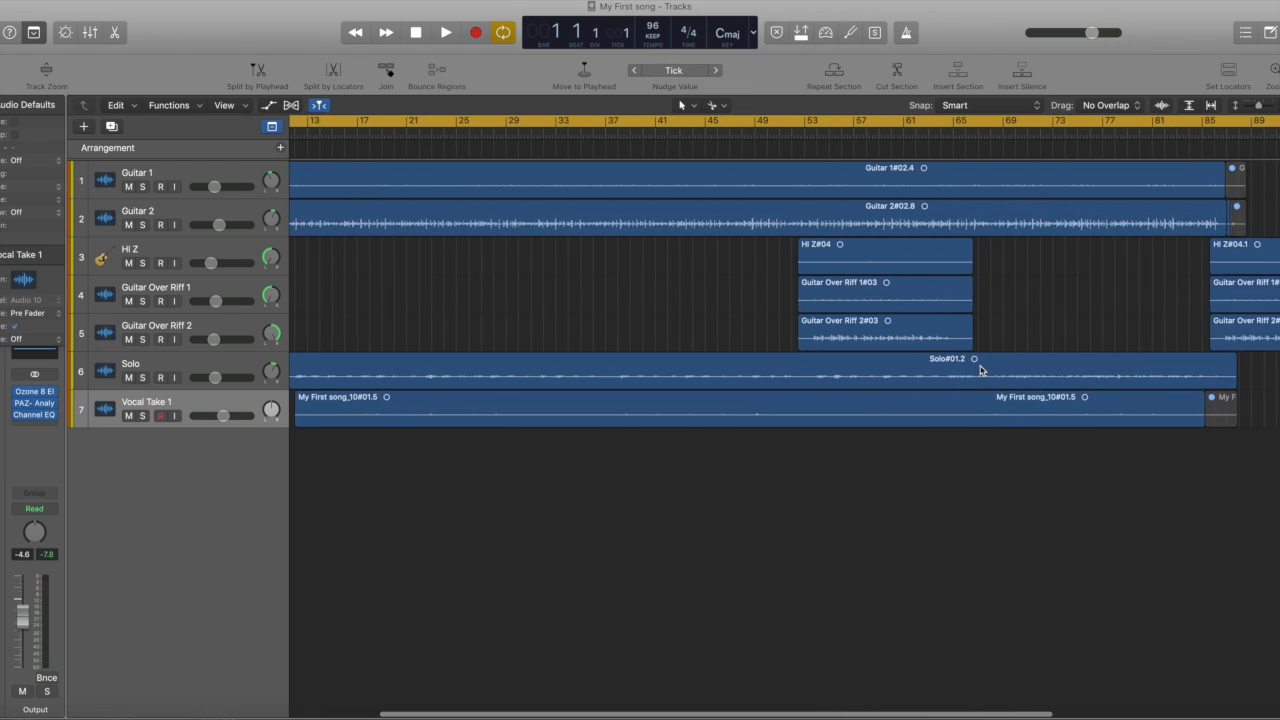
scroll(980, 370, left, 5)
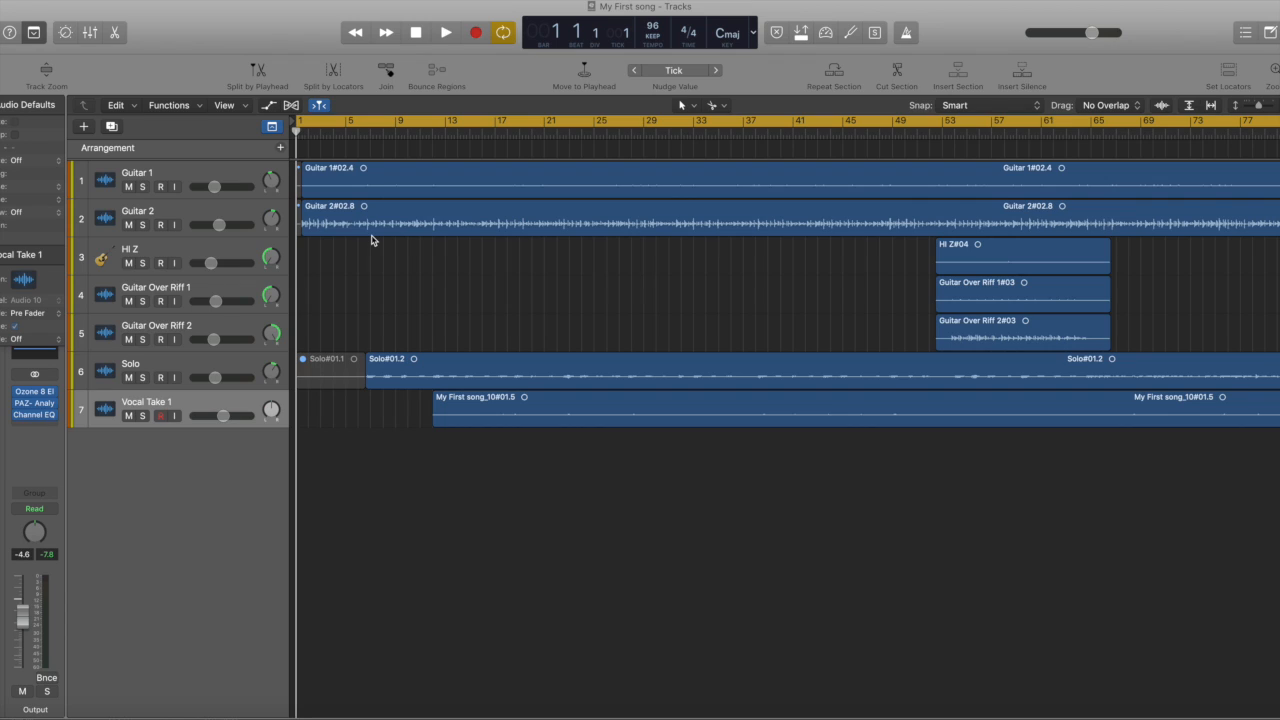
click(446, 33)
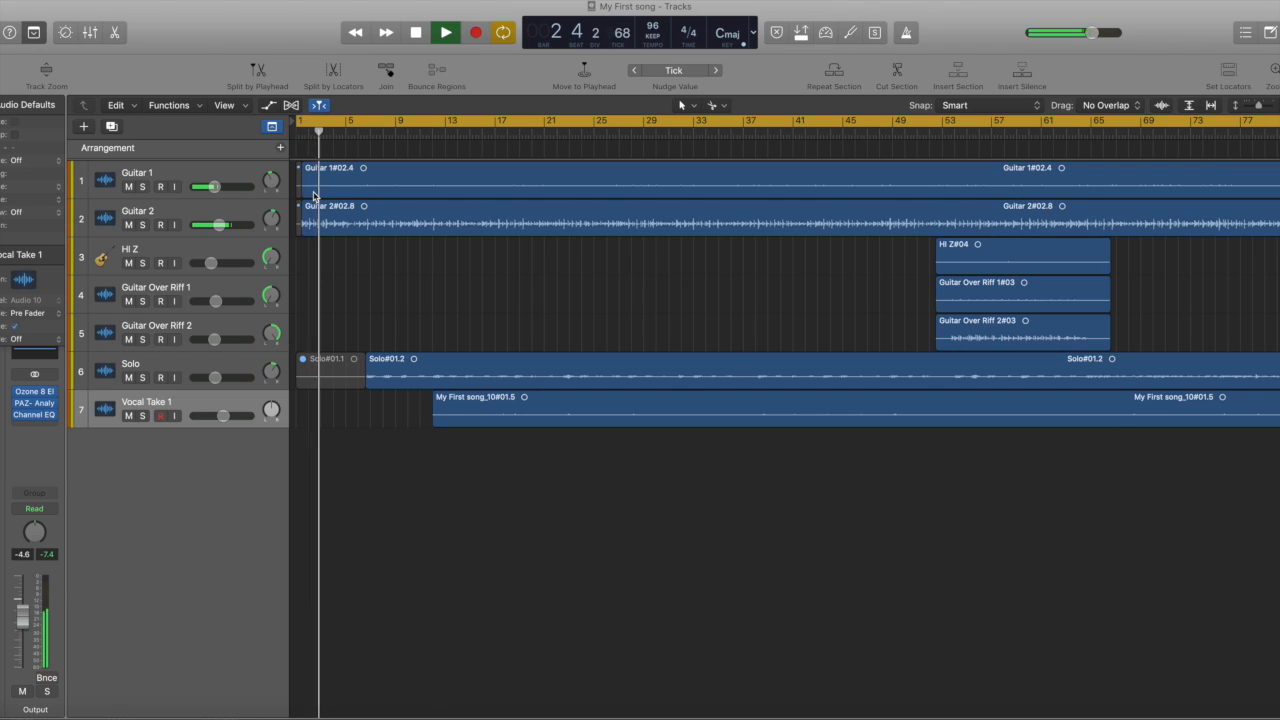
click(142, 187)
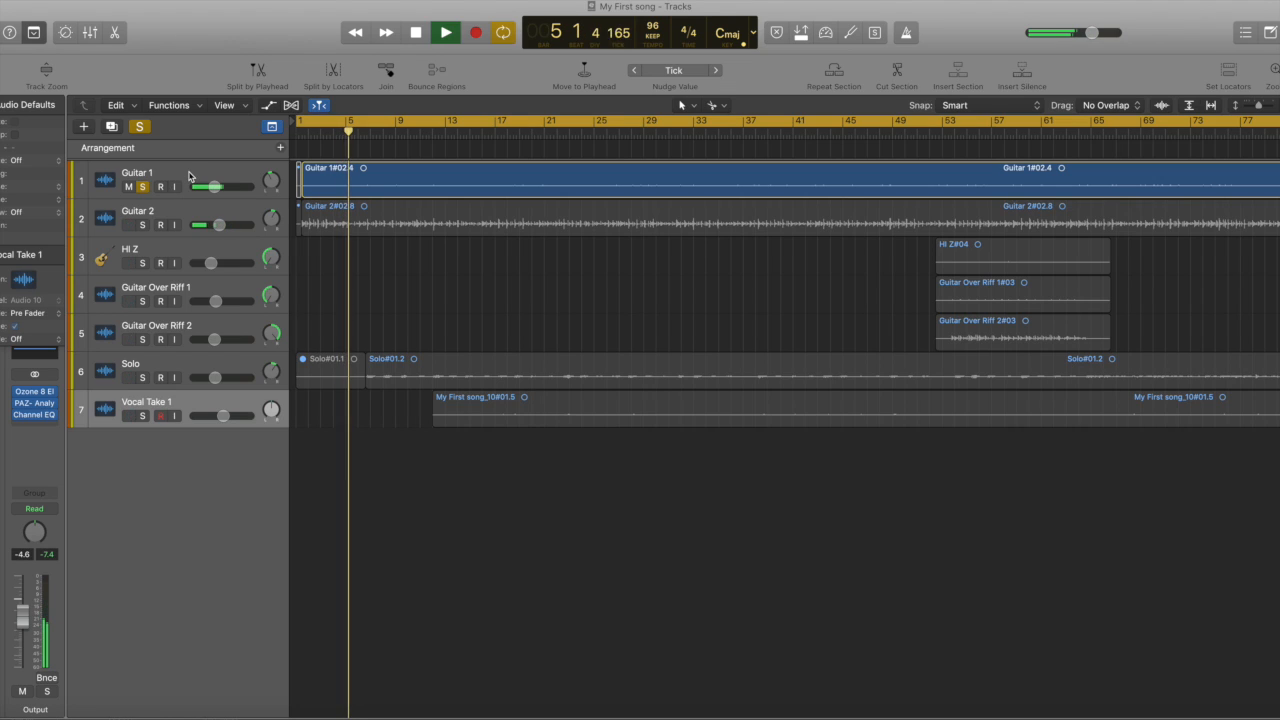
click(189, 176)
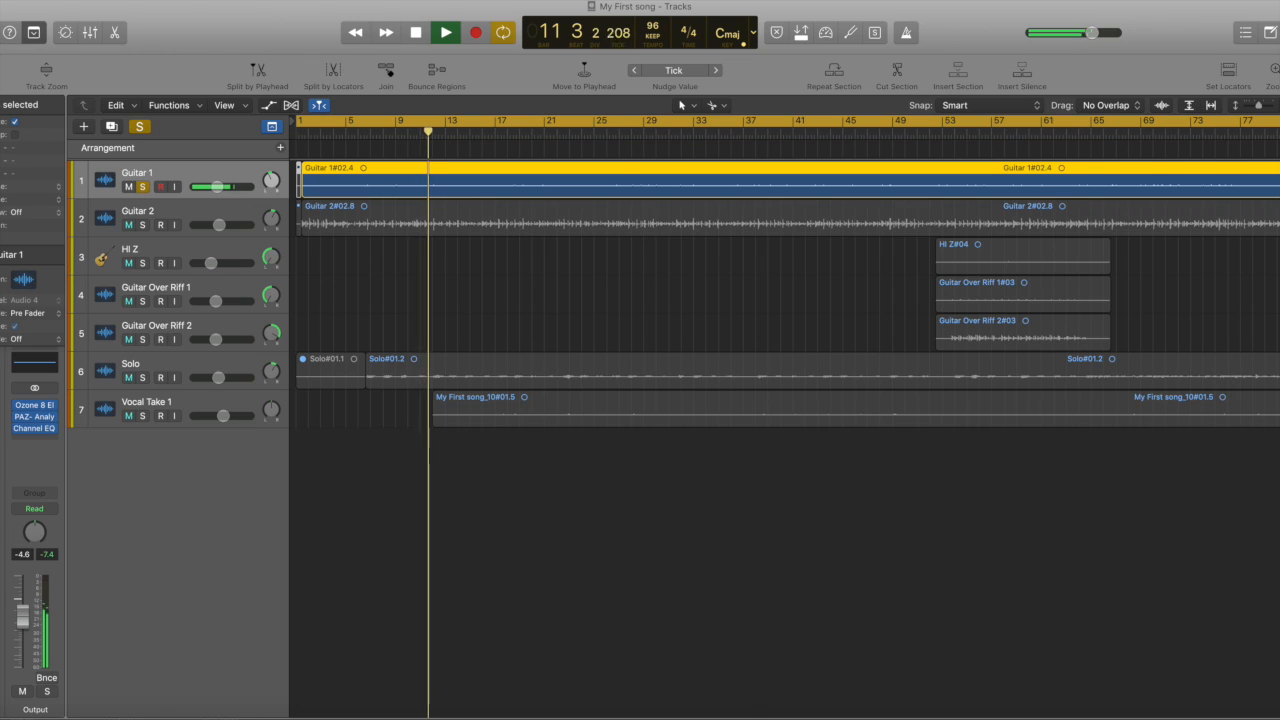
Step: Listen to Guitar 2 soloed and selected on its own, then solo Guitar 1 together with it
click(143, 225)
click(143, 188)
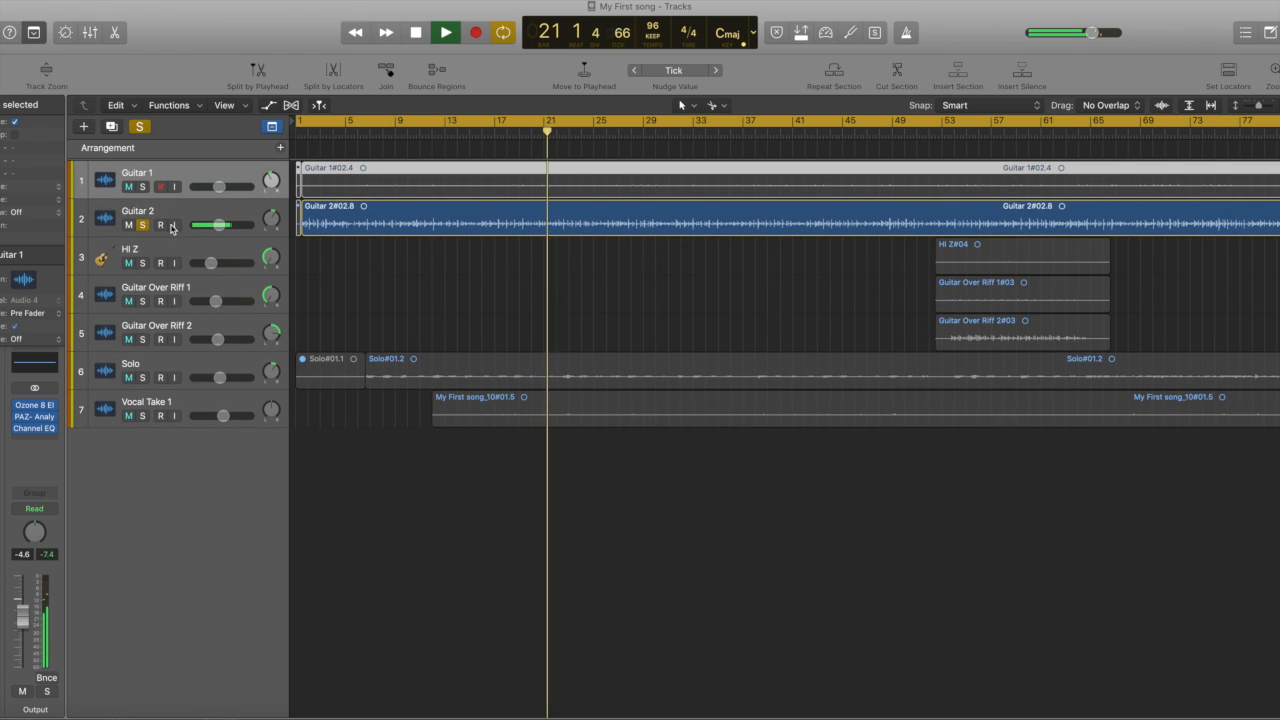
click(174, 217)
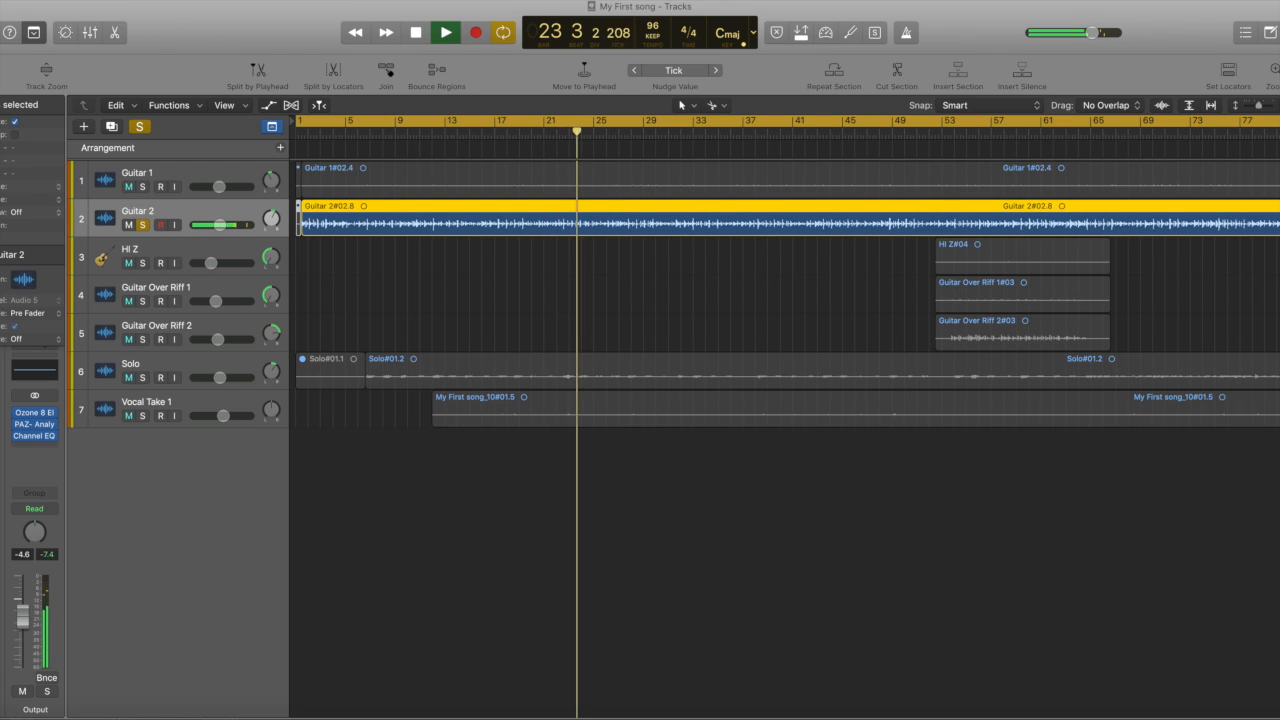
click(143, 187)
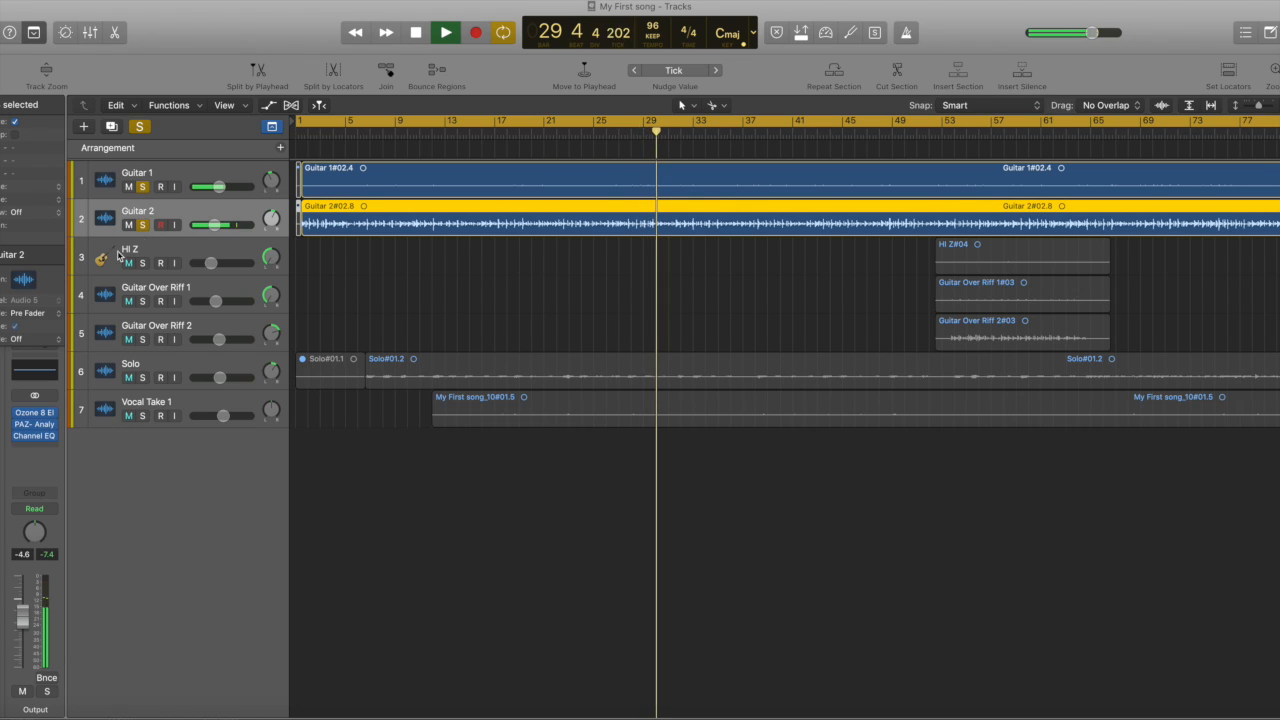
Step: Examine the Channel EQ and Compressor settings on the Guitar 1 track, closing each plug-in after viewing
click(160, 190)
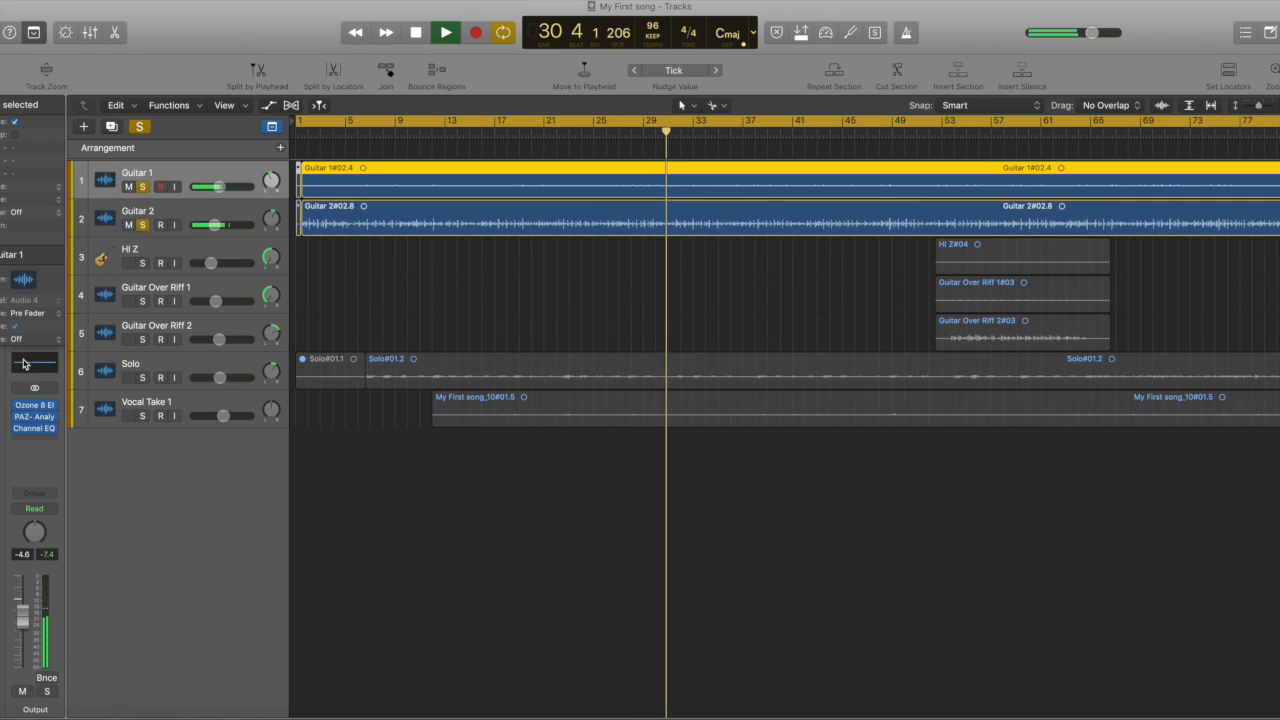
click(34, 428)
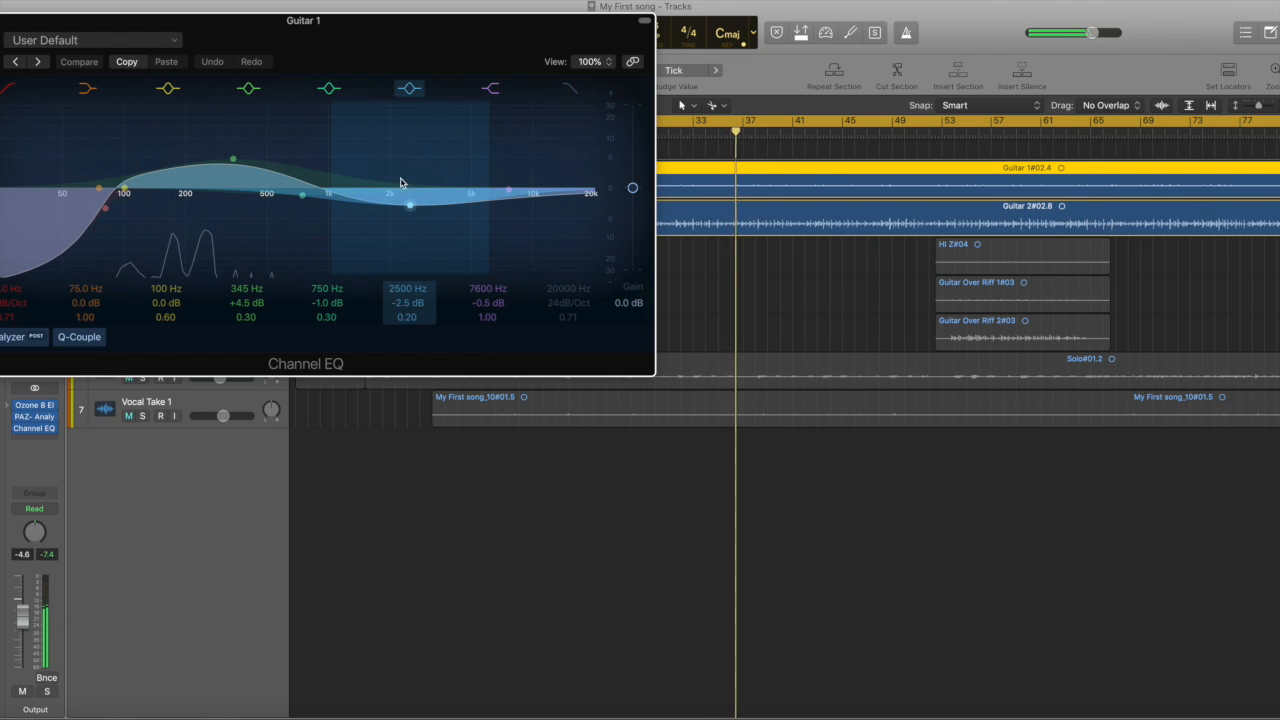
key(super+w)
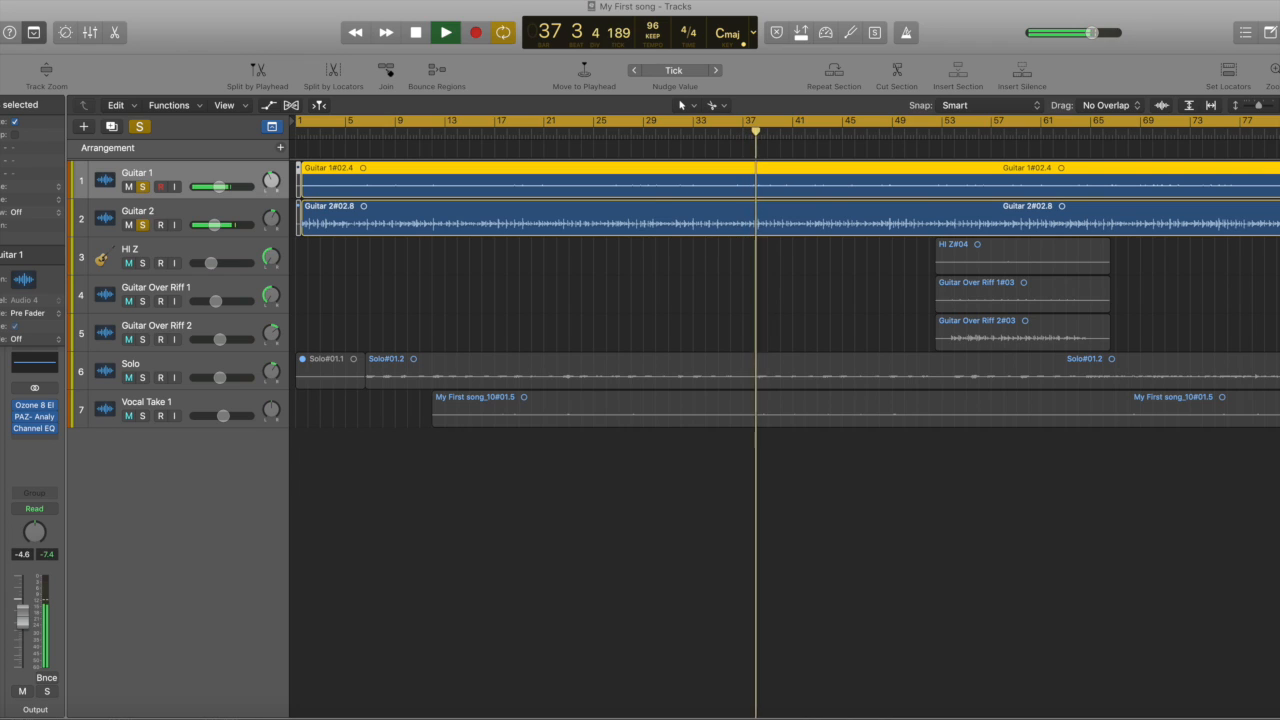
click(1, 417)
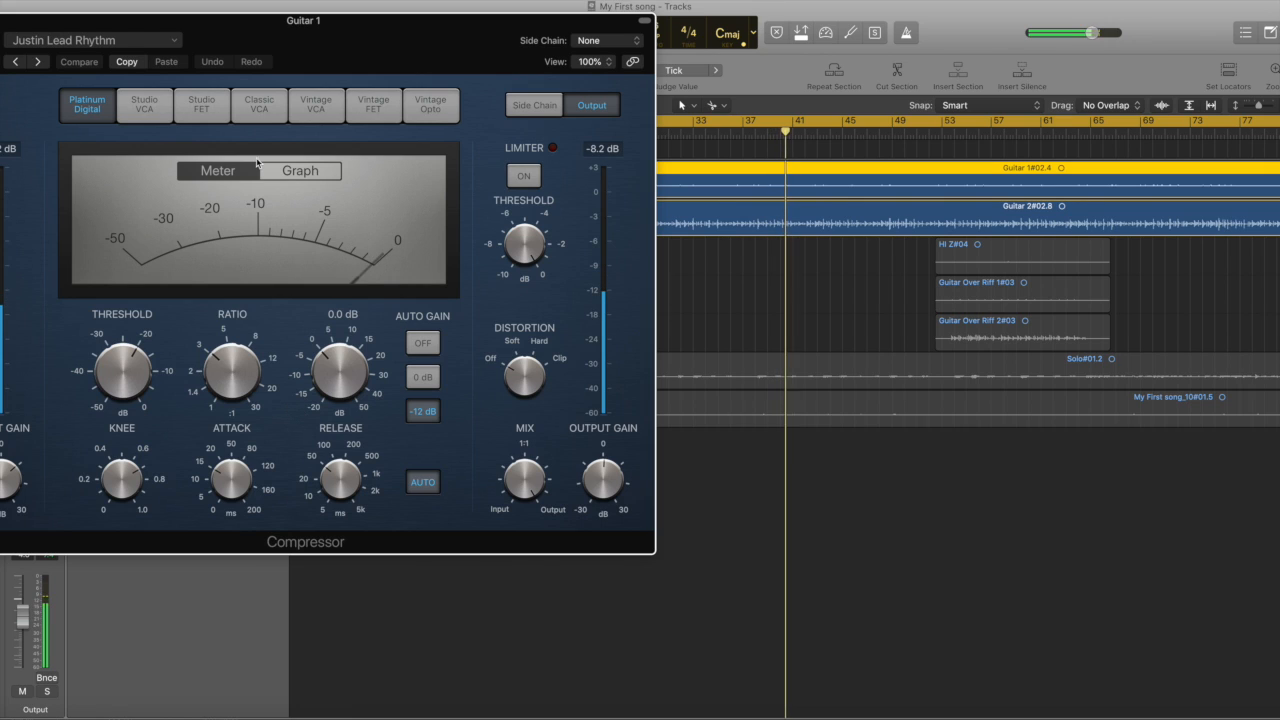
click(1, 20)
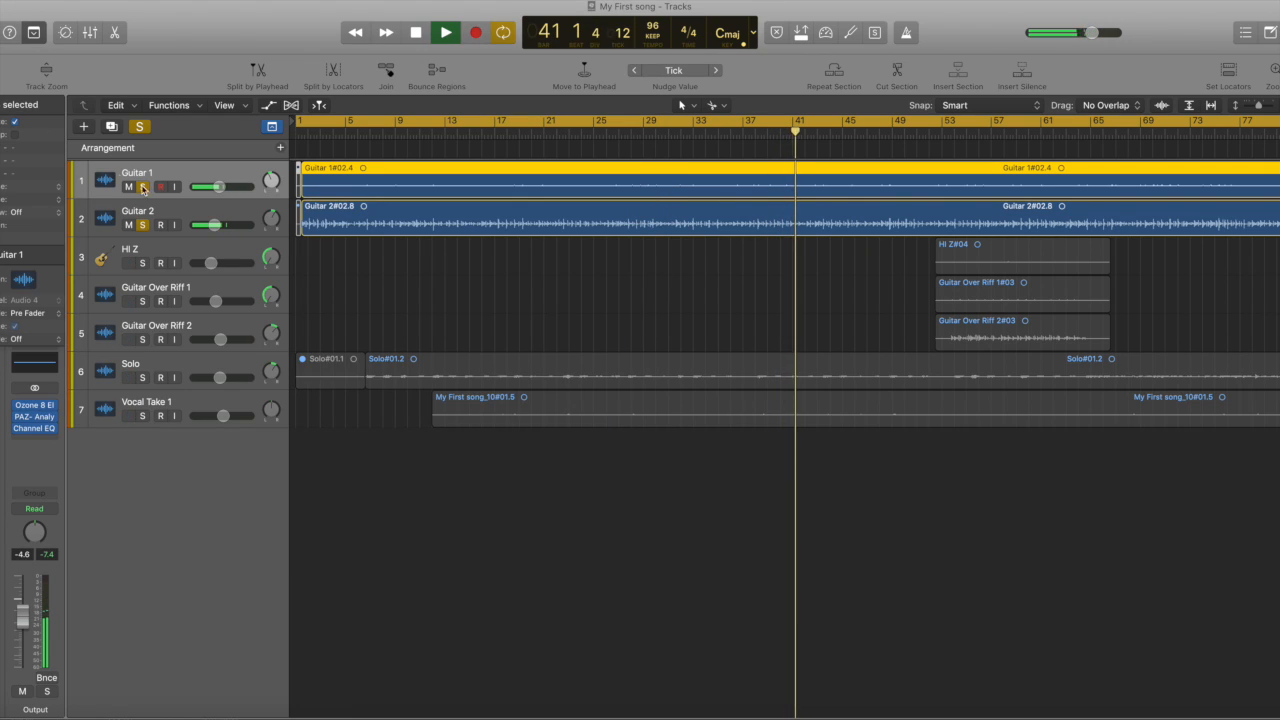
Step: Examine the Compressor settings and meters on the Guitar 2 track during playback, then close the plug-in
click(172, 214)
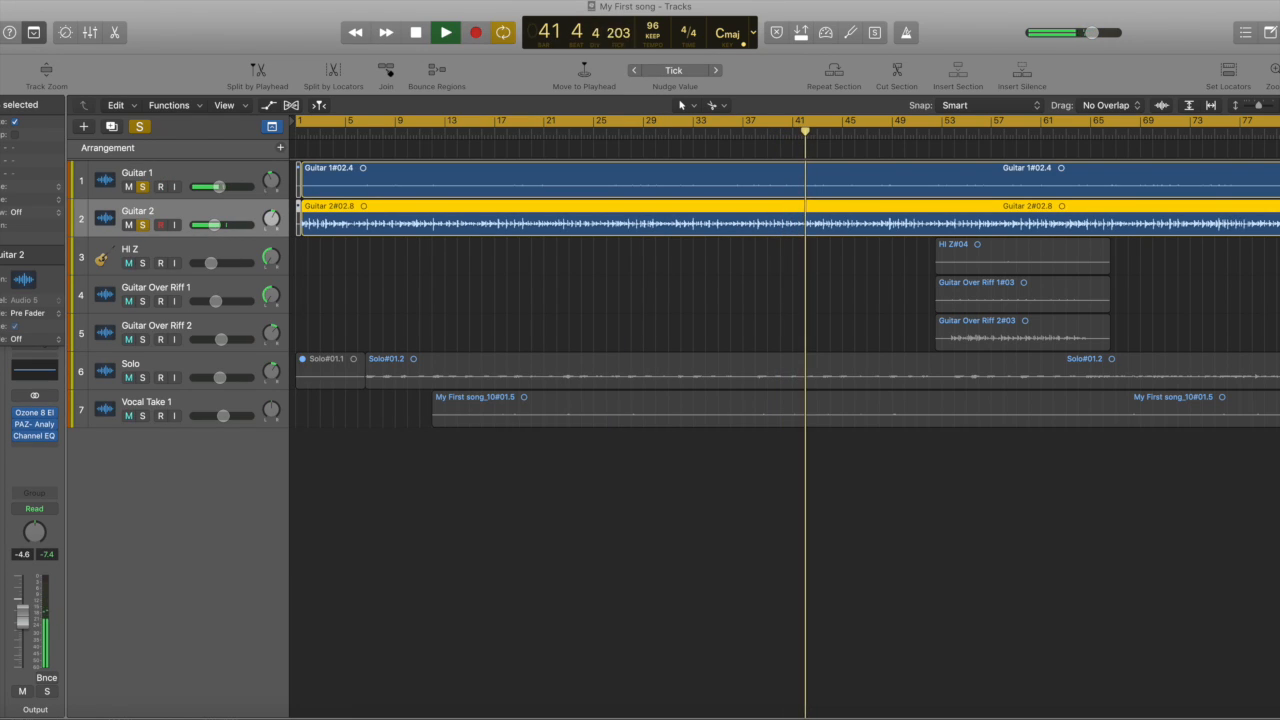
click(1, 424)
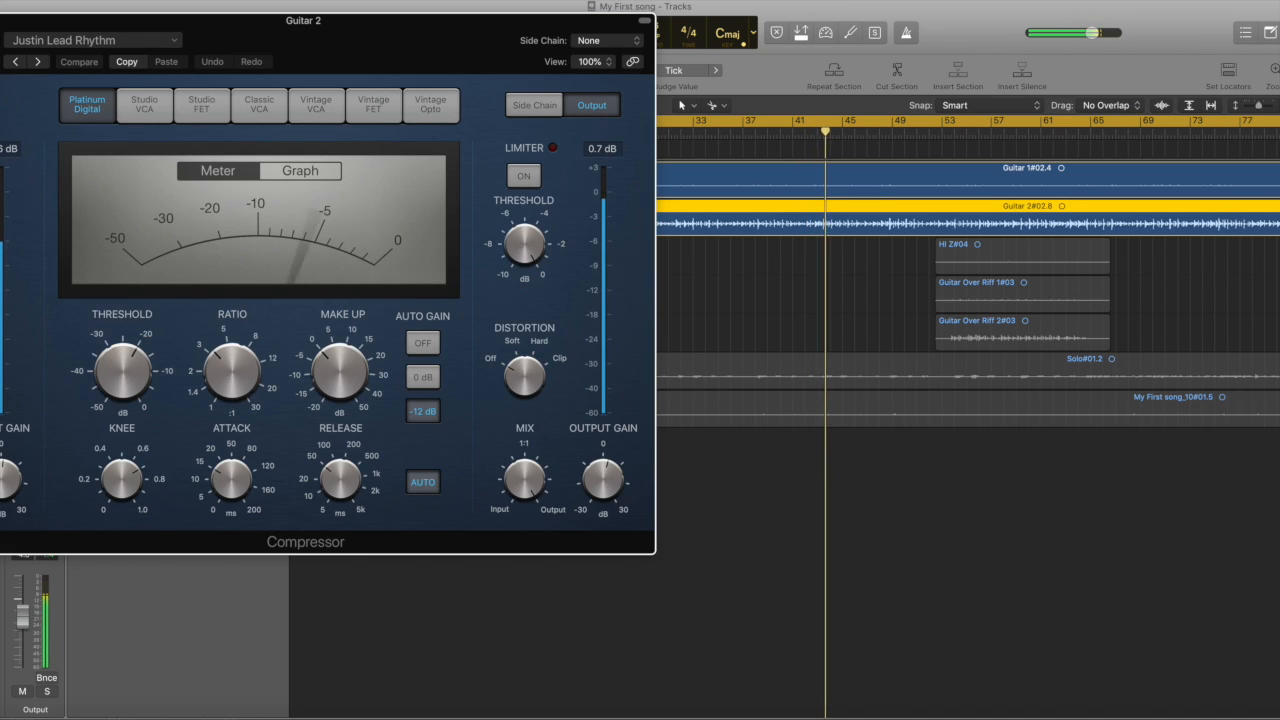
drag(254, 27, 317, 30)
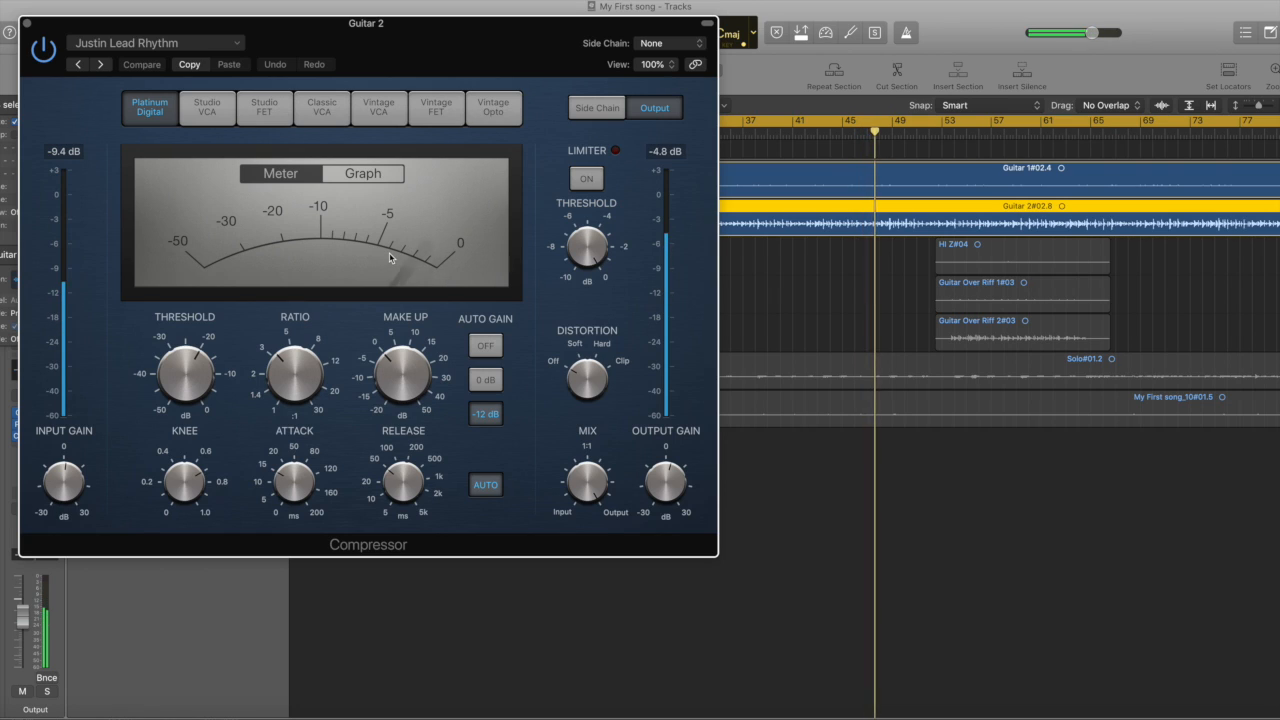
mouse_move(673, 472)
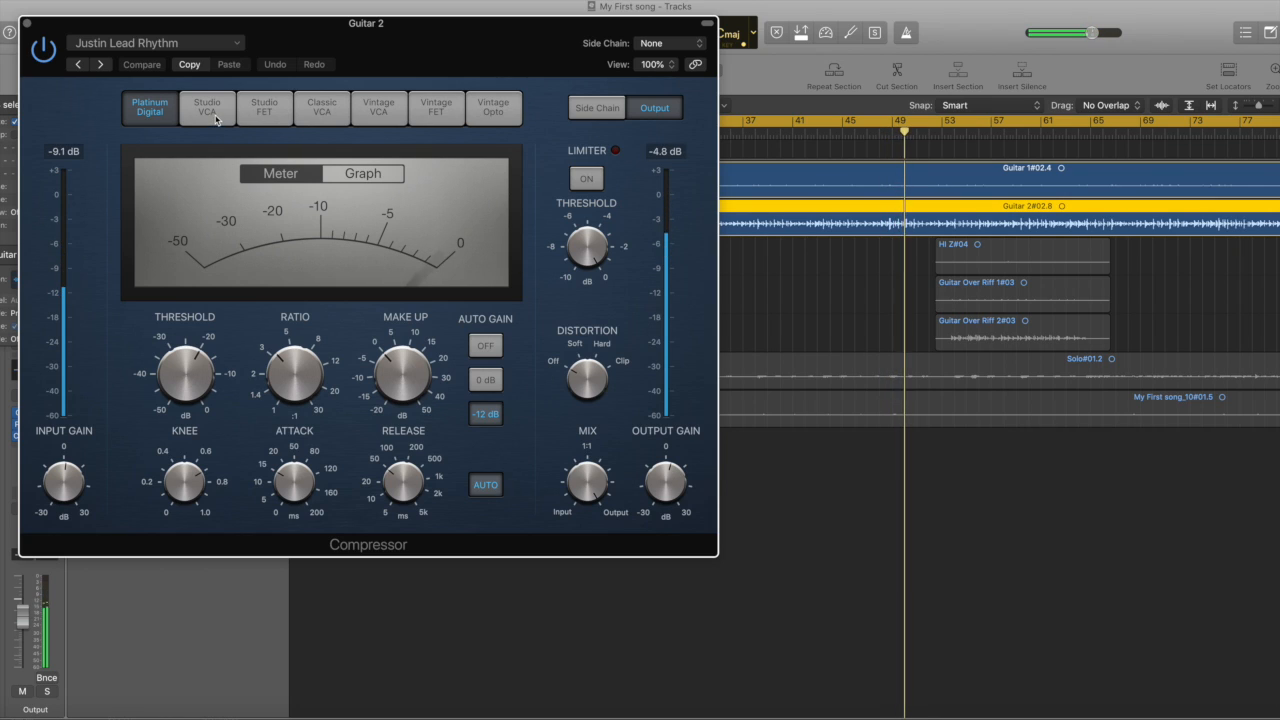
click(27, 23)
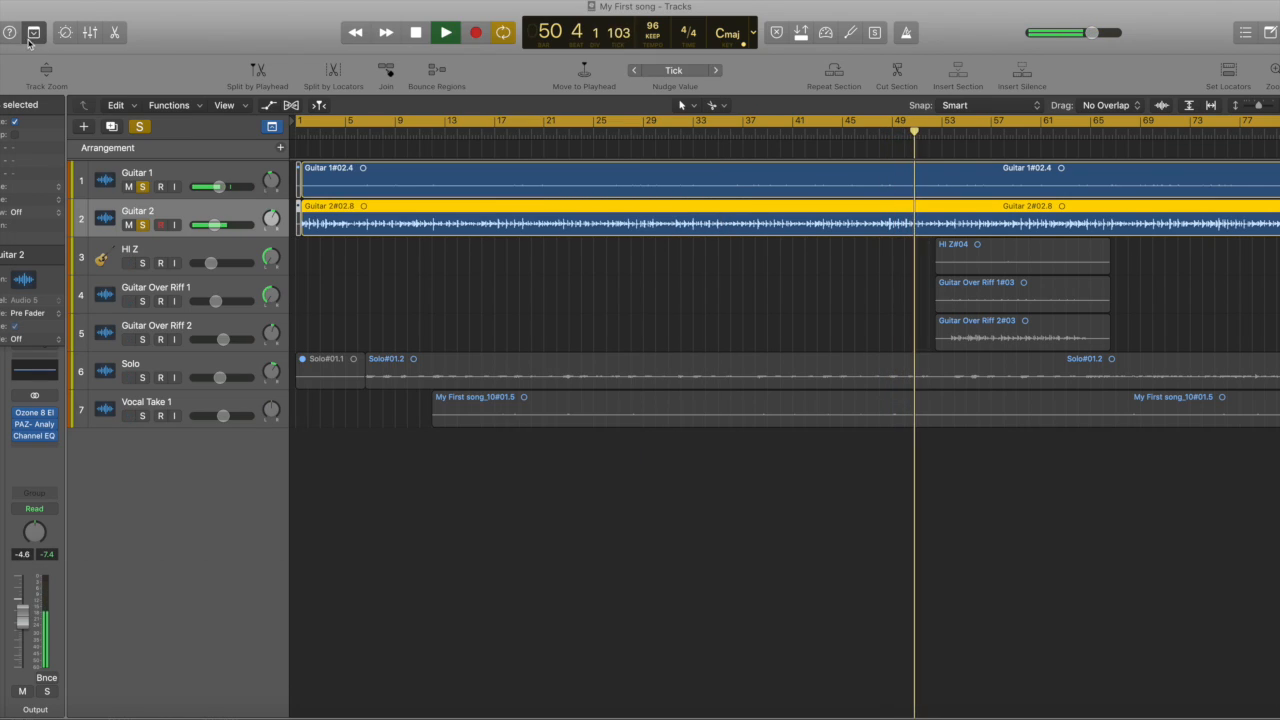
Step: Unsolo both guitars, restart playback from about bar 9, and solo and select the Solo track
click(142, 225)
click(143, 187)
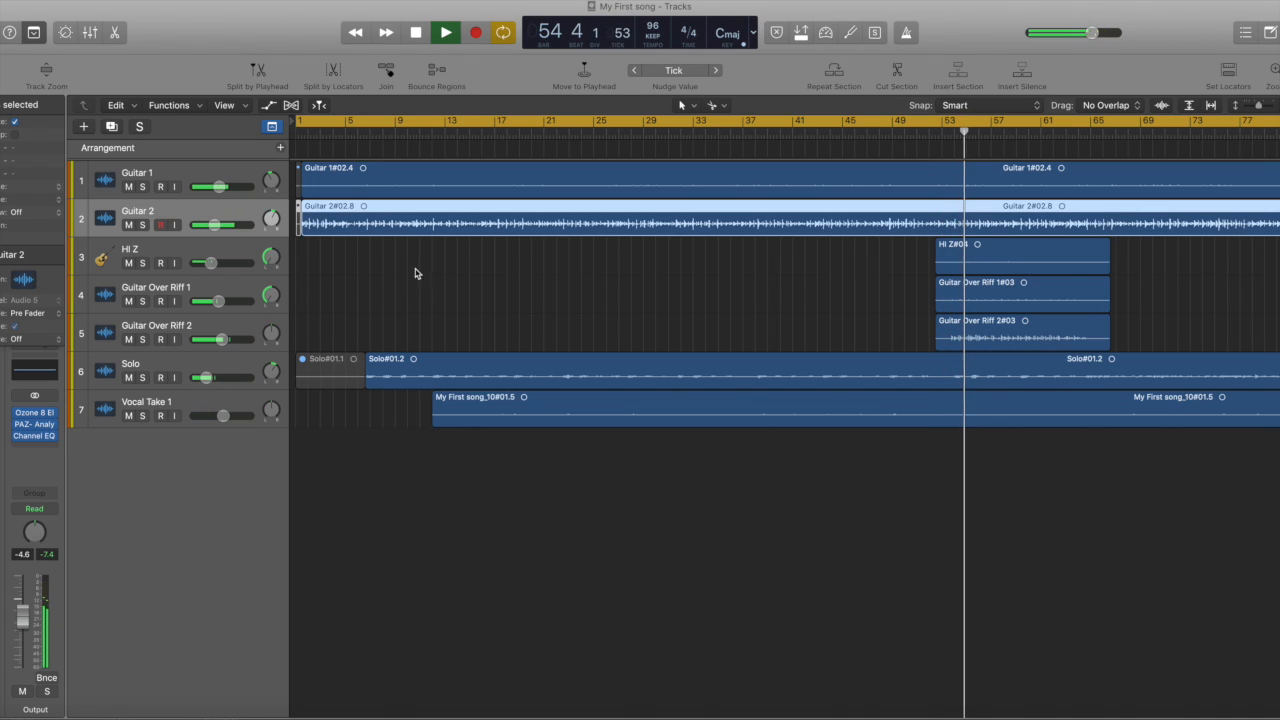
click(400, 133)
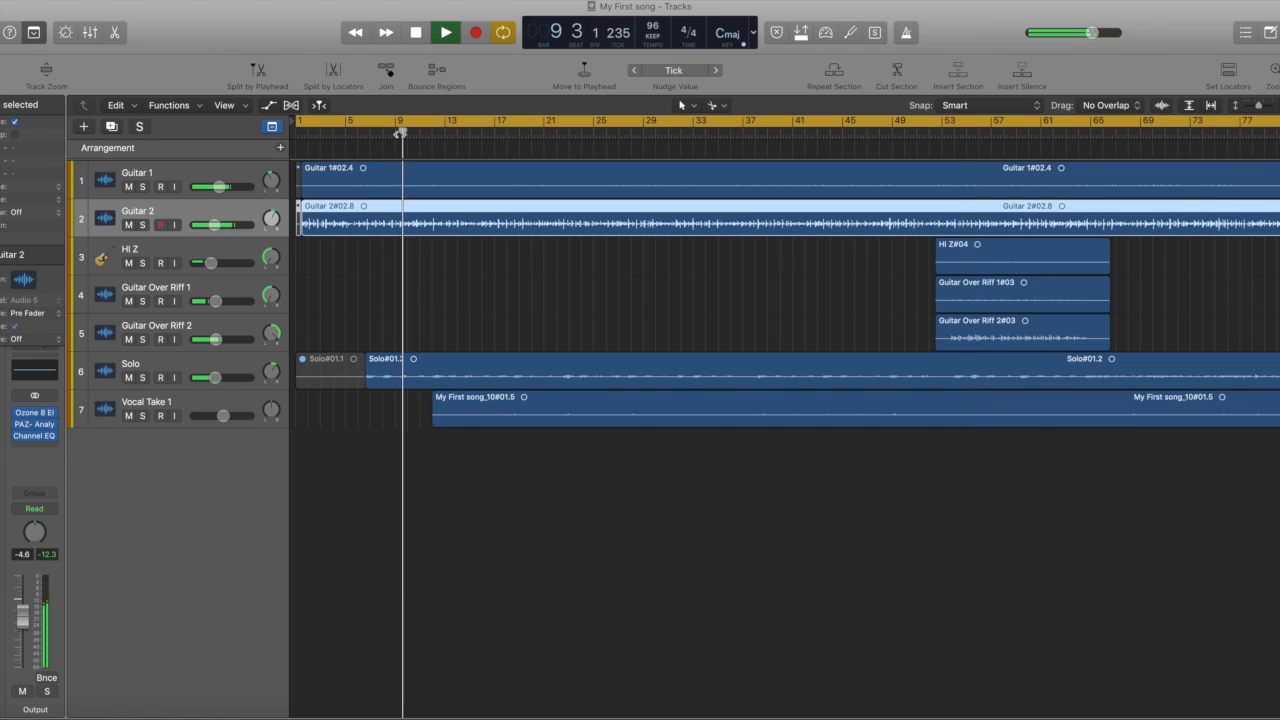
click(143, 378)
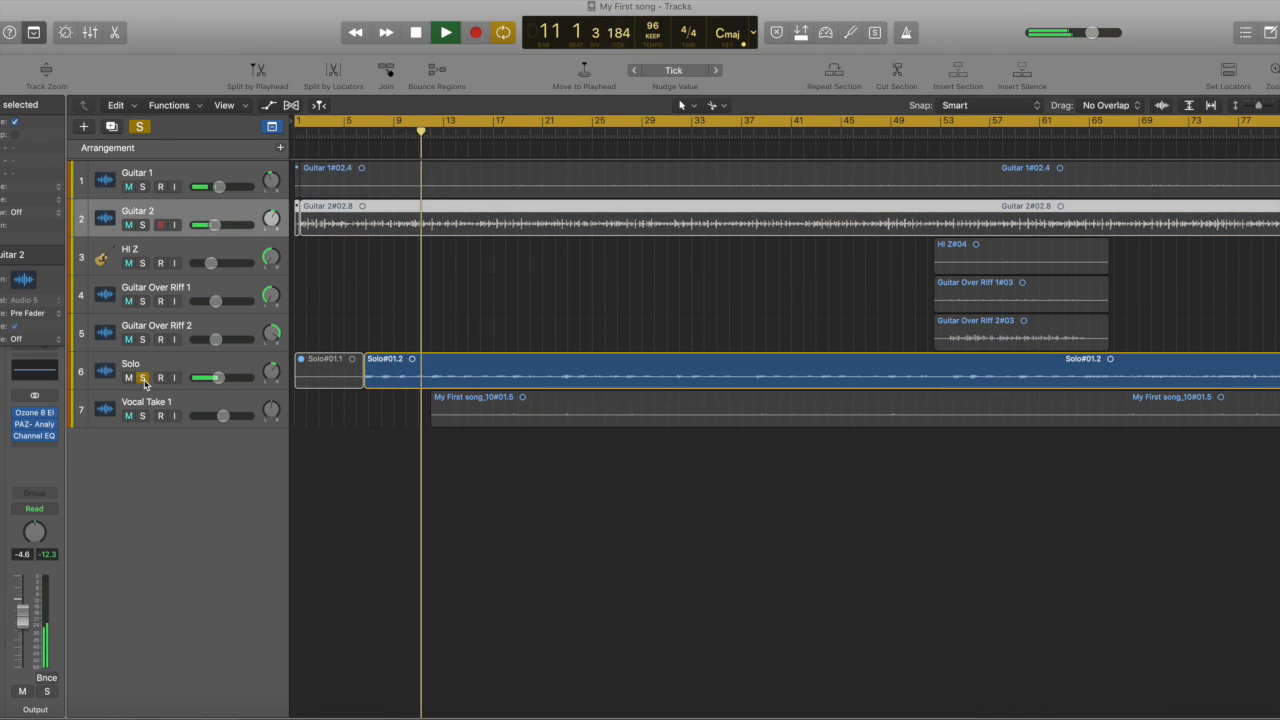
click(177, 366)
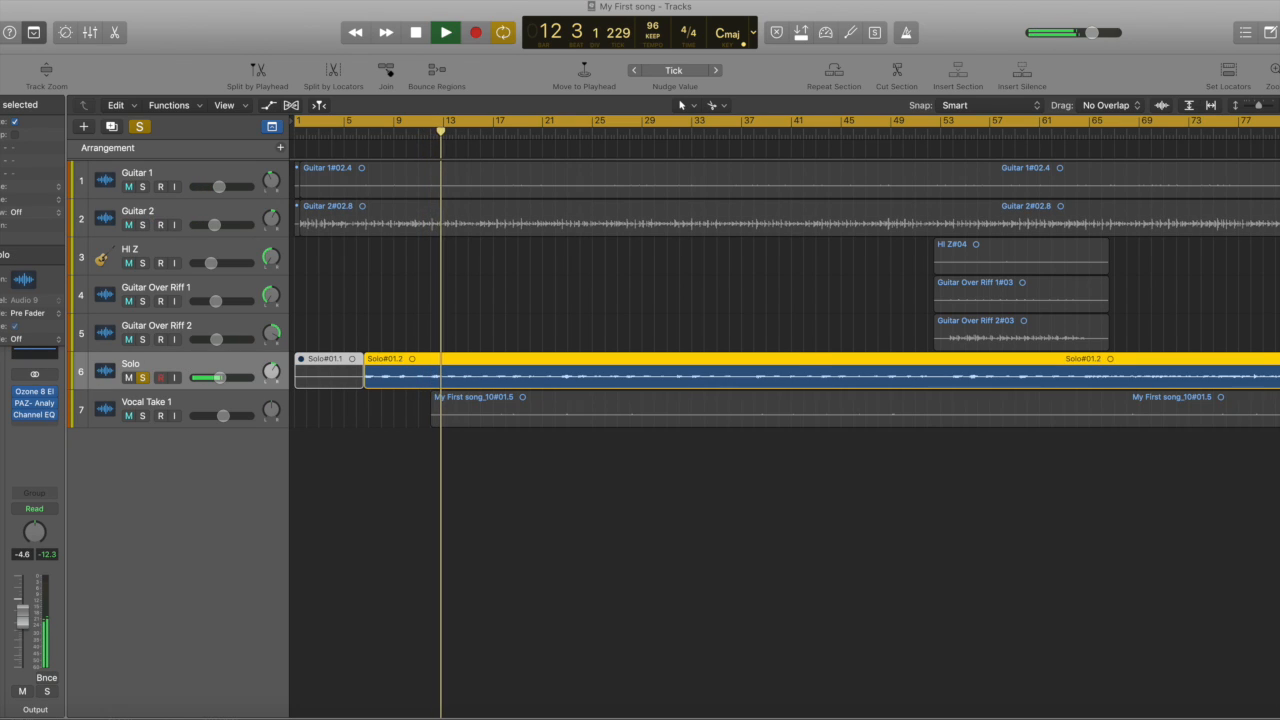
Step: Reposition the Ribbon 121 microphone slightly in front of the cabinet in the Solo track's Amp Designer, and close the plug-in
click(2, 391)
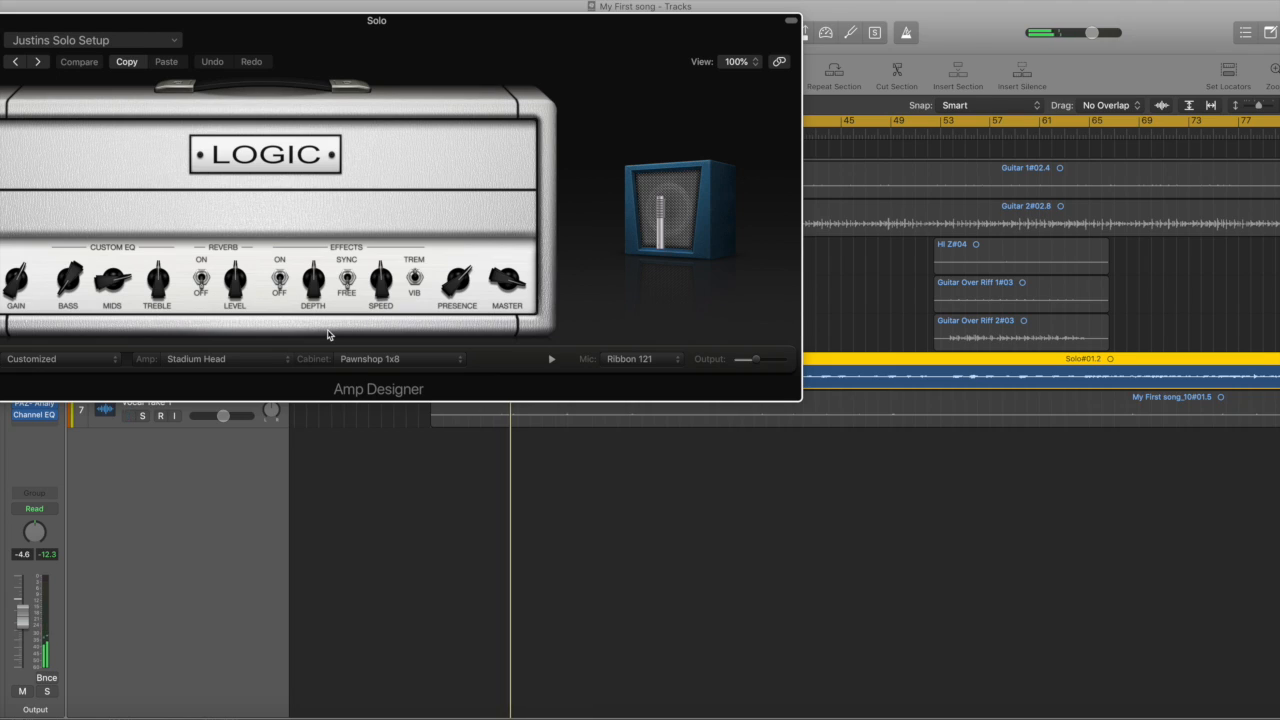
mouse_move(371, 298)
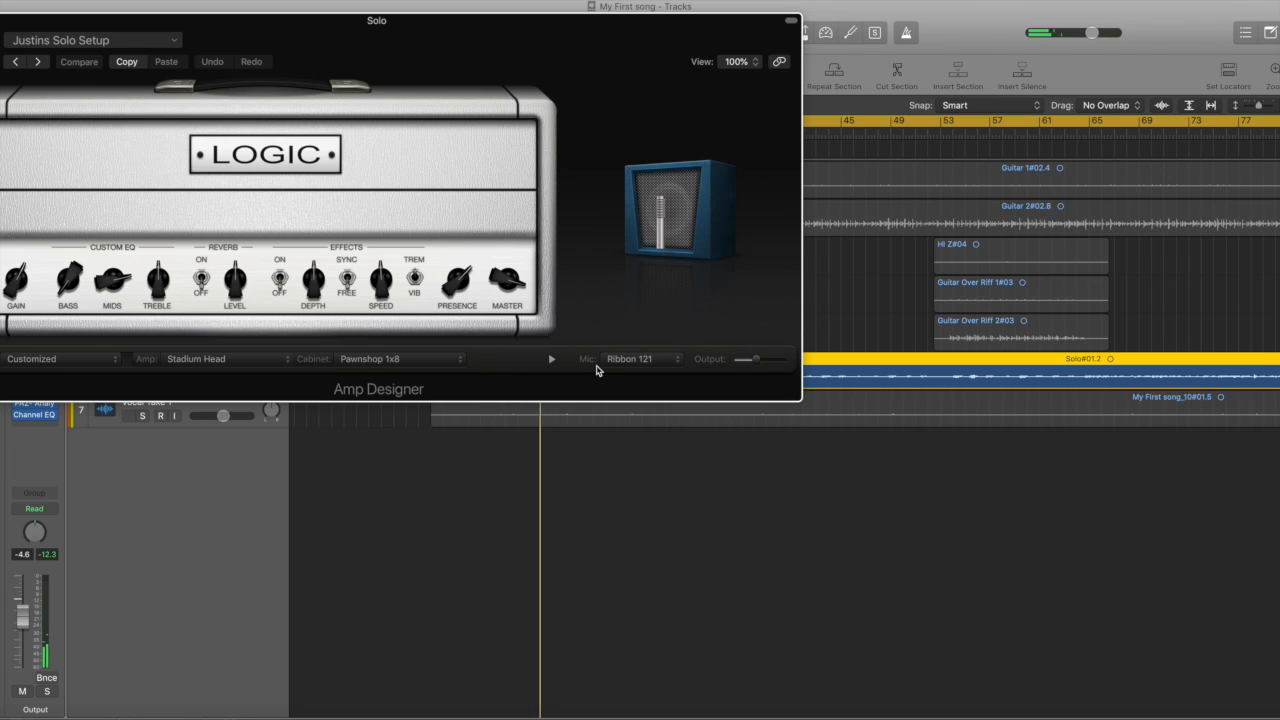
mouse_move(658, 255)
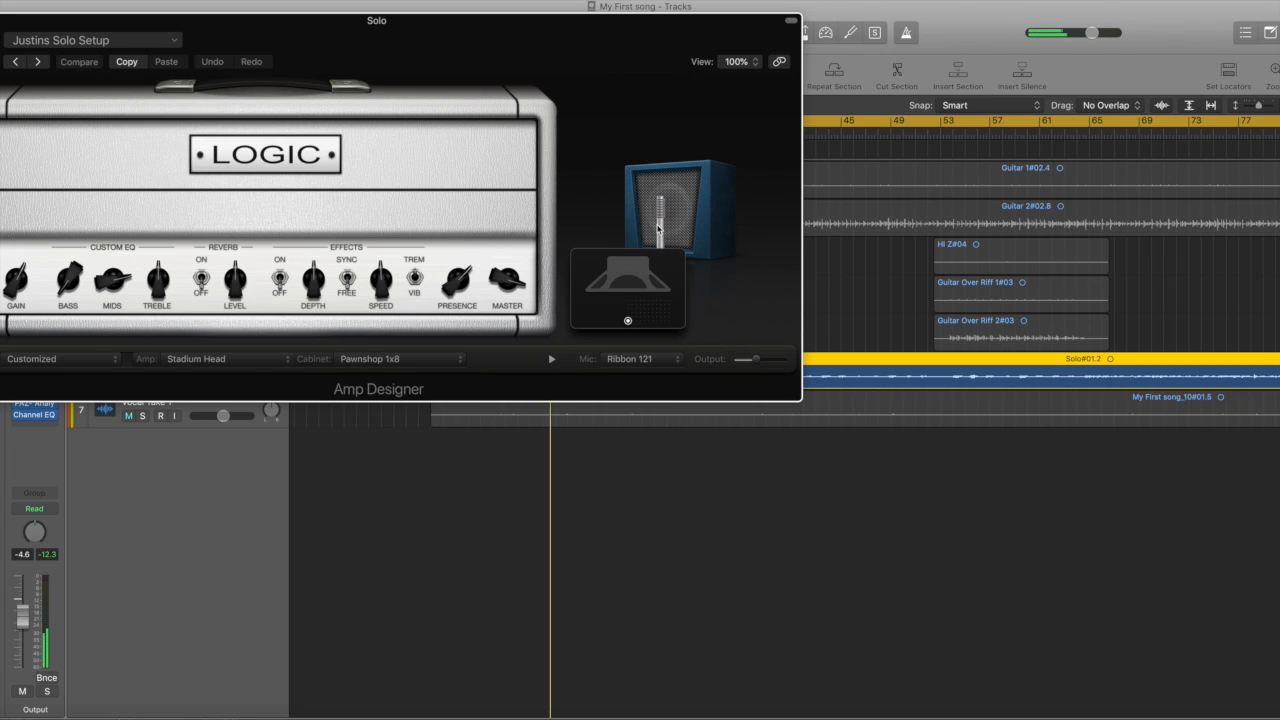
drag(628, 320, 629, 308)
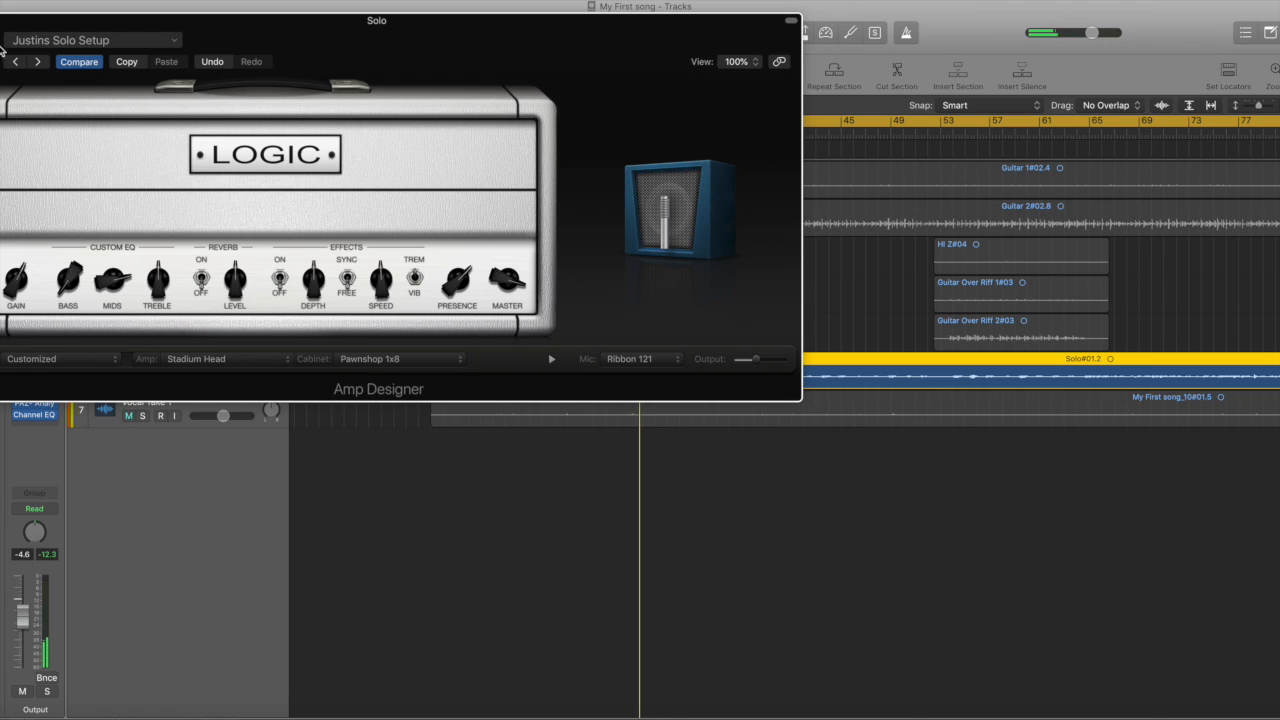
key(super+w)
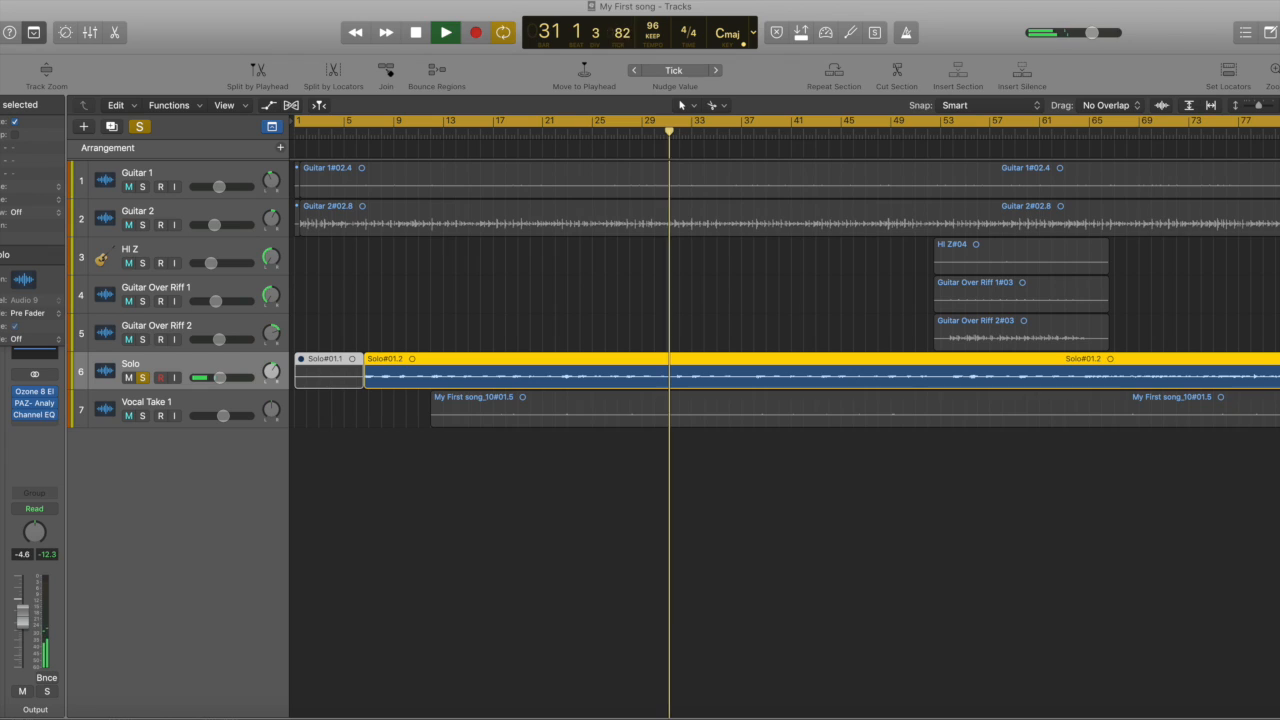
Step: Solo Guitar 1 and Guitar 2 alongside the Solo track, and show the Solo track's Channel EQ clear of the track headers
click(142, 225)
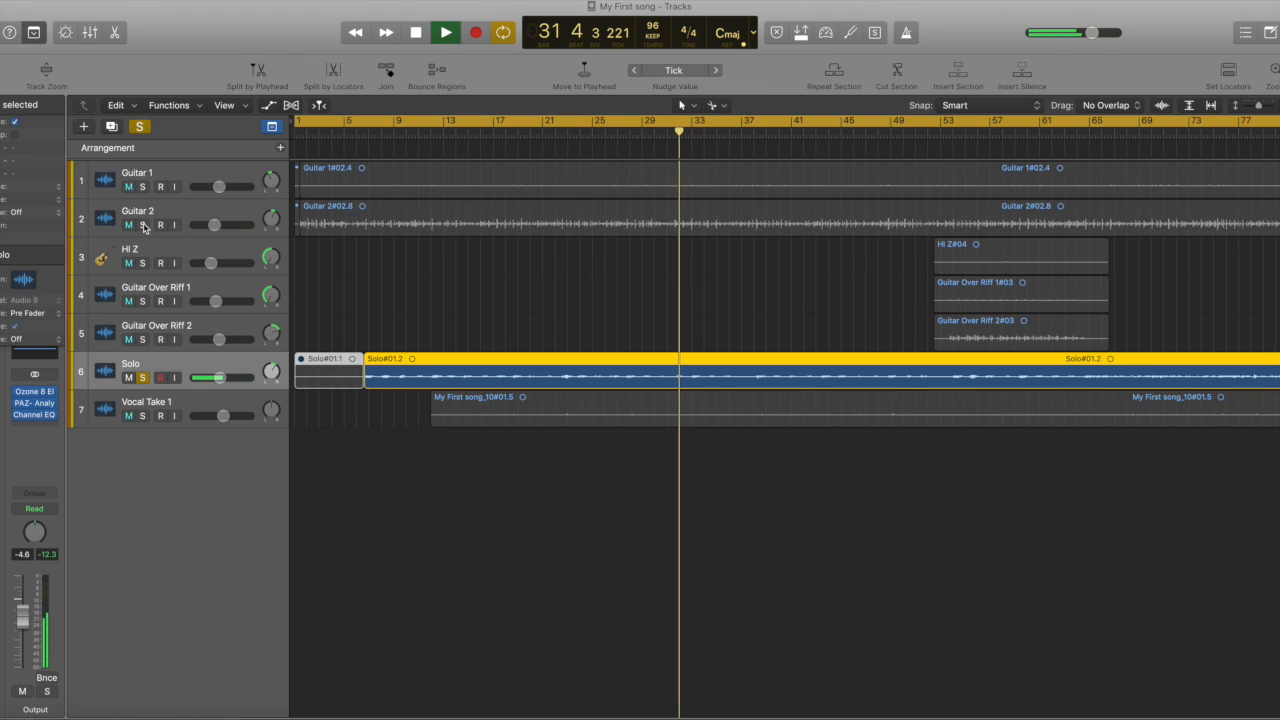
click(143, 187)
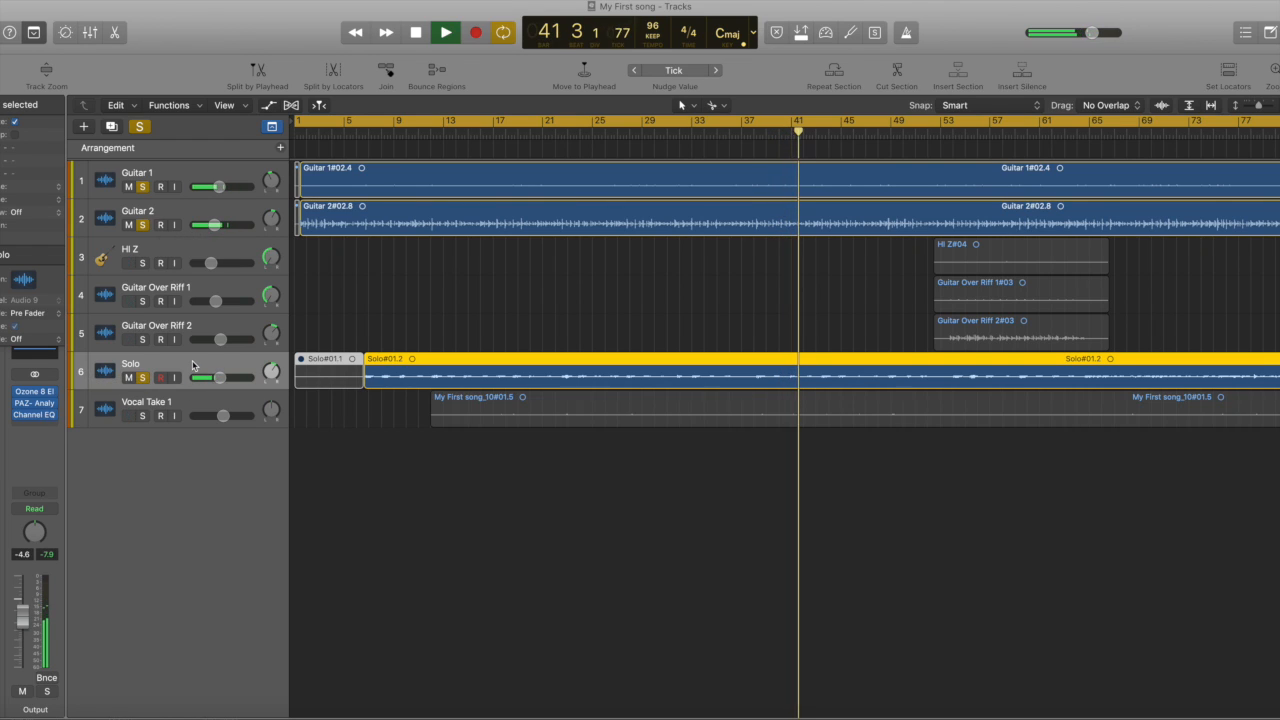
click(34, 415)
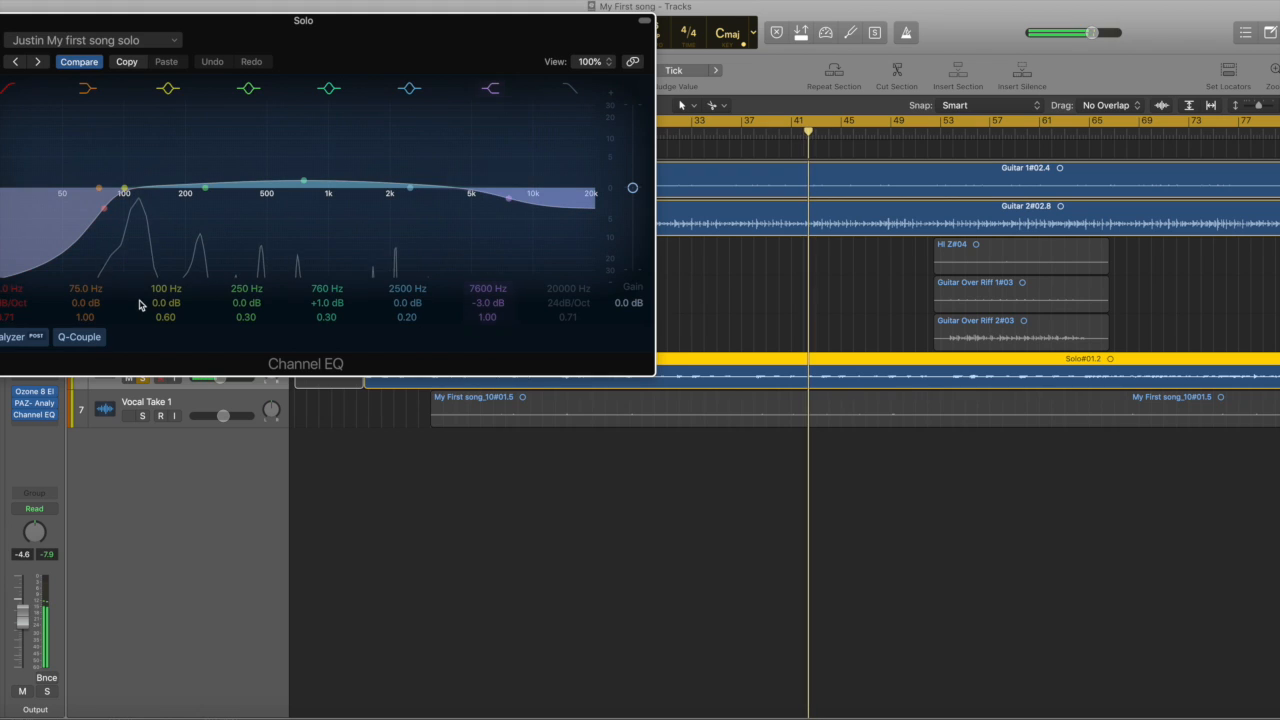
drag(252, 38, 1063, 432)
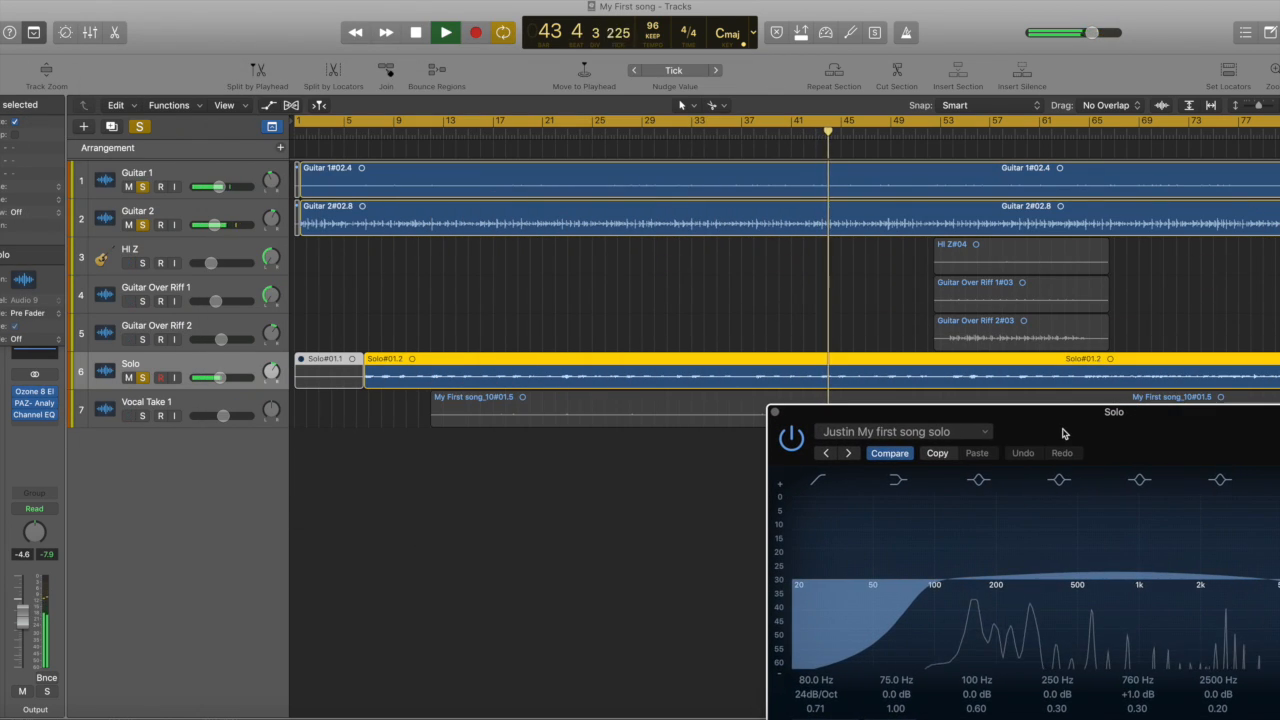
drag(1063, 432, 919, 190)
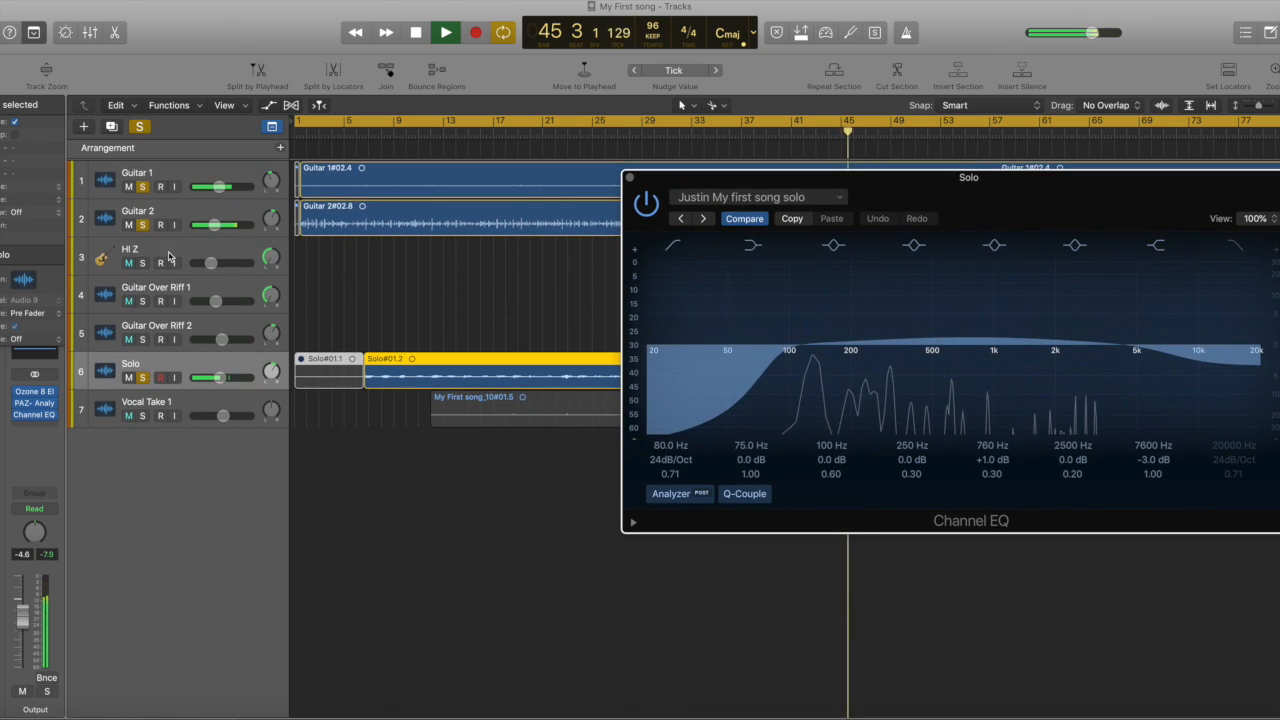
Step: Open Guitar 1's Channel EQ and place it beside the Solo track's EQ to compare the two curves
click(152, 171)
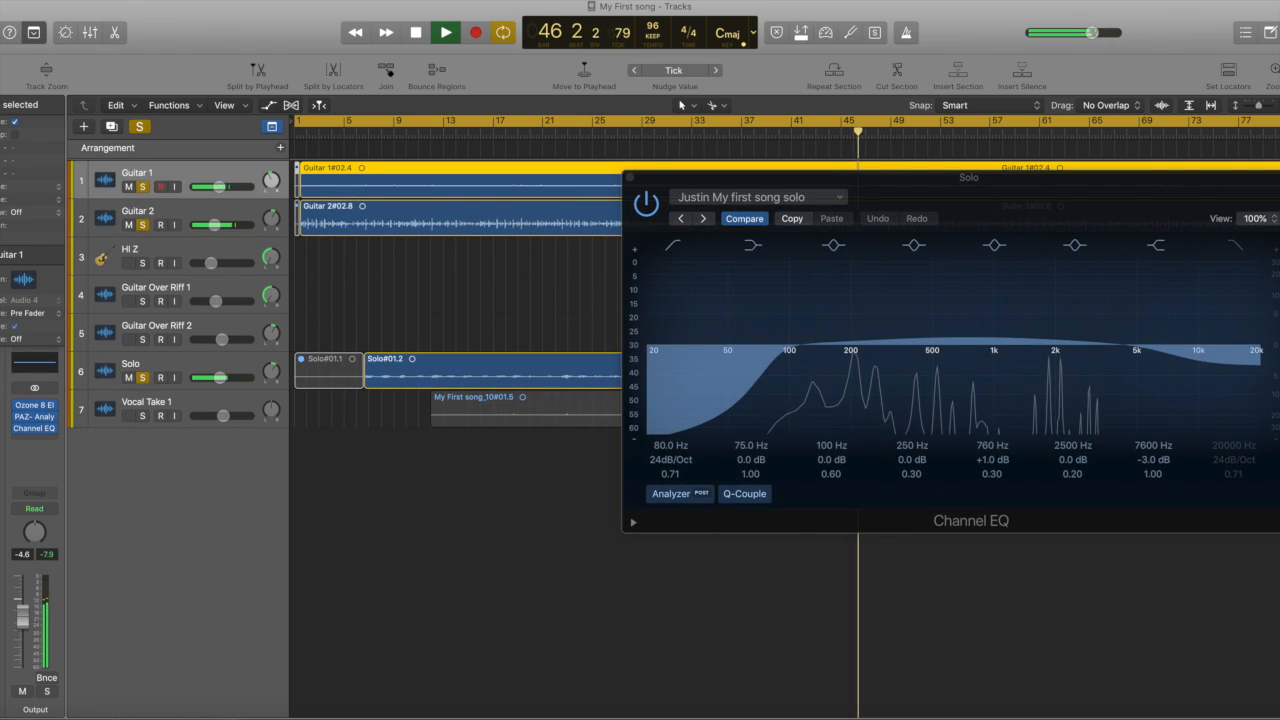
click(34, 422)
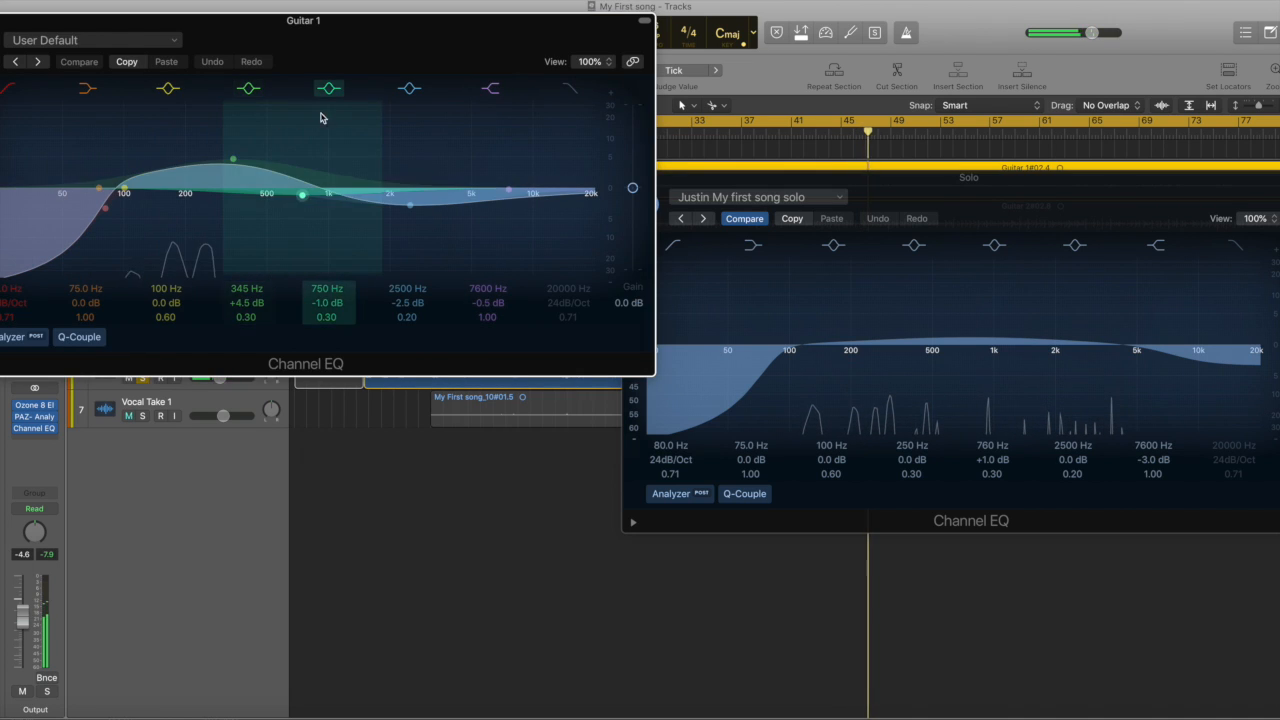
drag(371, 23, 356, 160)
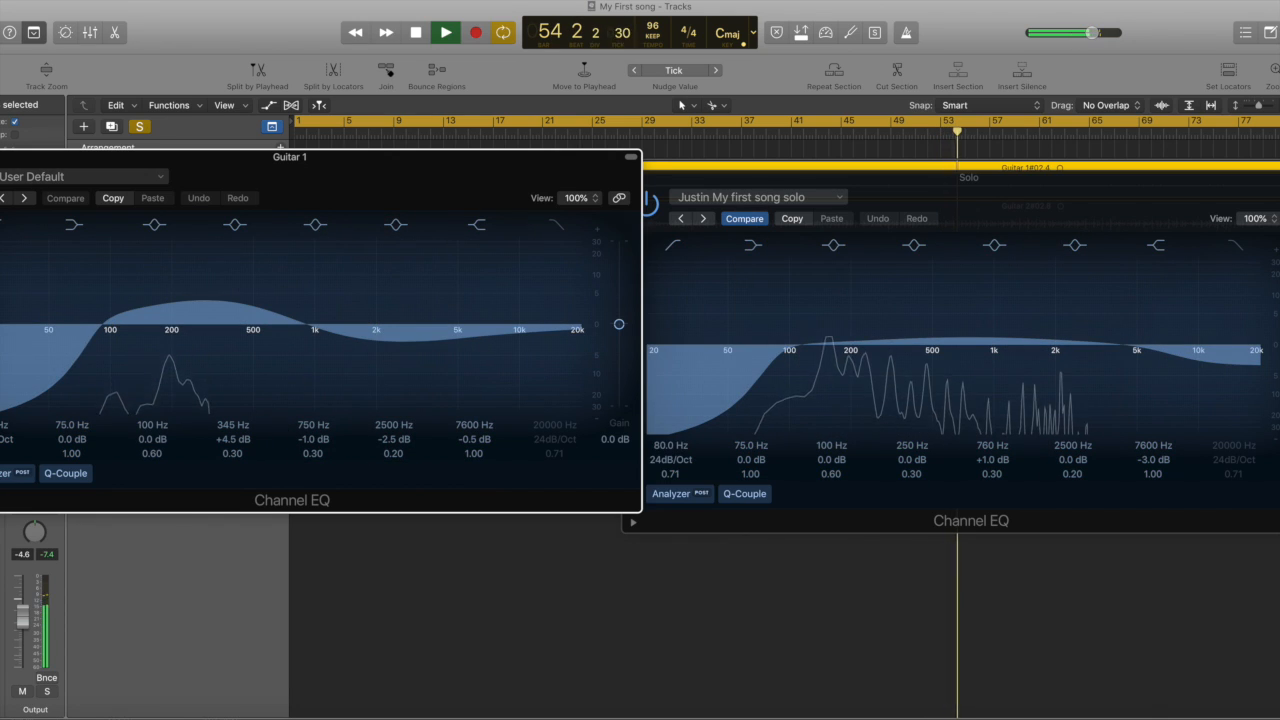
Step: Replace Guitar 1's Channel EQ with Guitar 2's, and place it beside the Solo track's EQ to compare the two curves
click(0, 157)
click(181, 212)
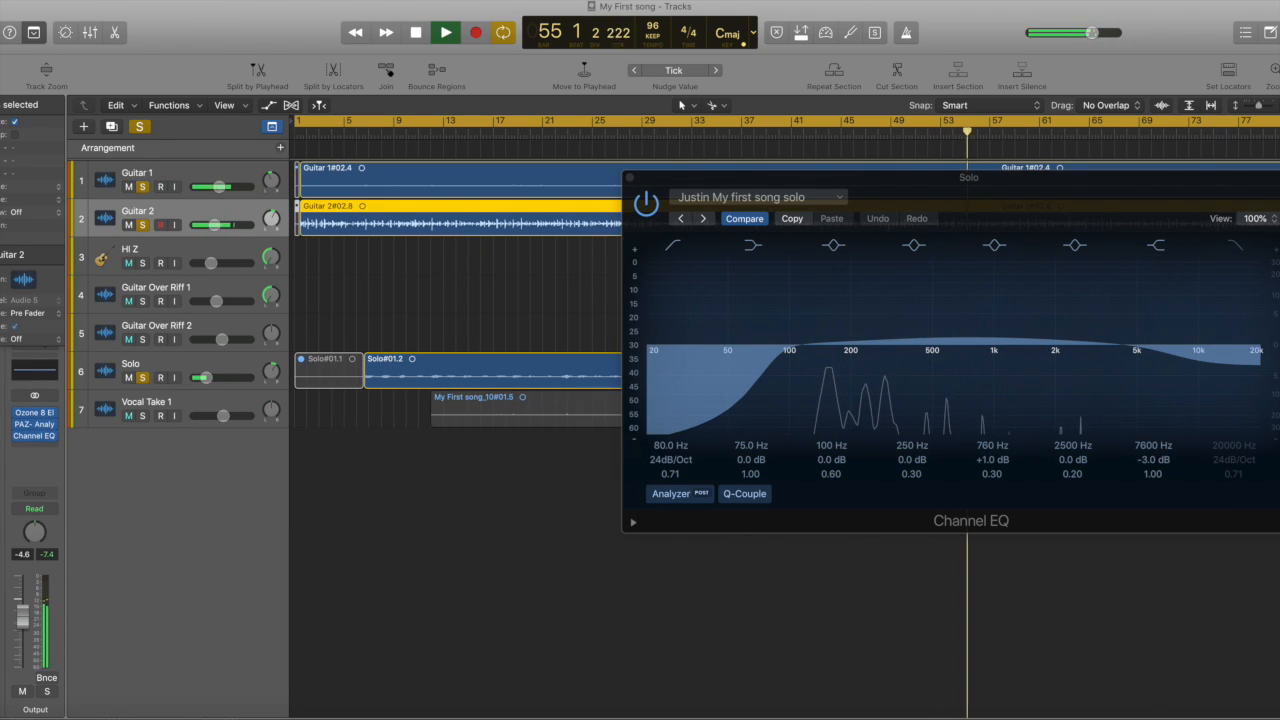
click(0, 413)
drag(265, 32, 266, 177)
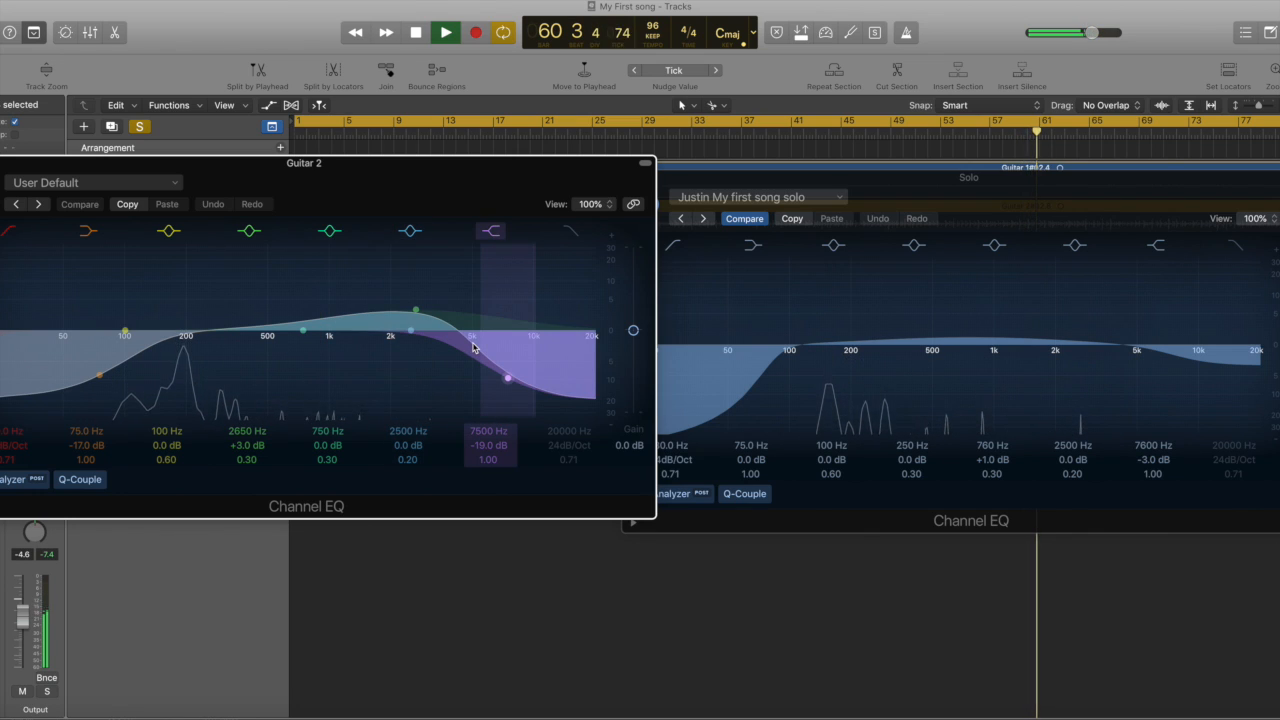
click(418, 314)
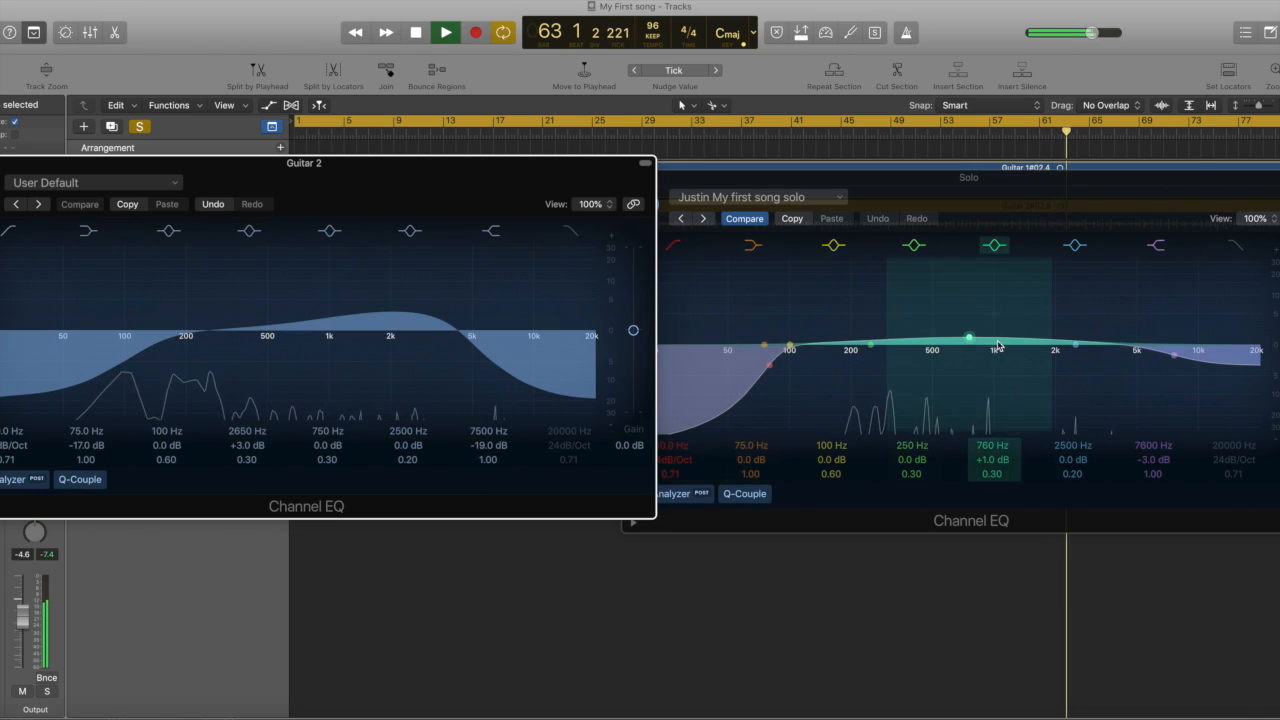
Step: Reshape the Solo track's EQ with +7.0 dB at 275 Hz, -4.0 dB at 1860 Hz and +2.5 dB at 9300 Hz
click(1077, 347)
click(1077, 347)
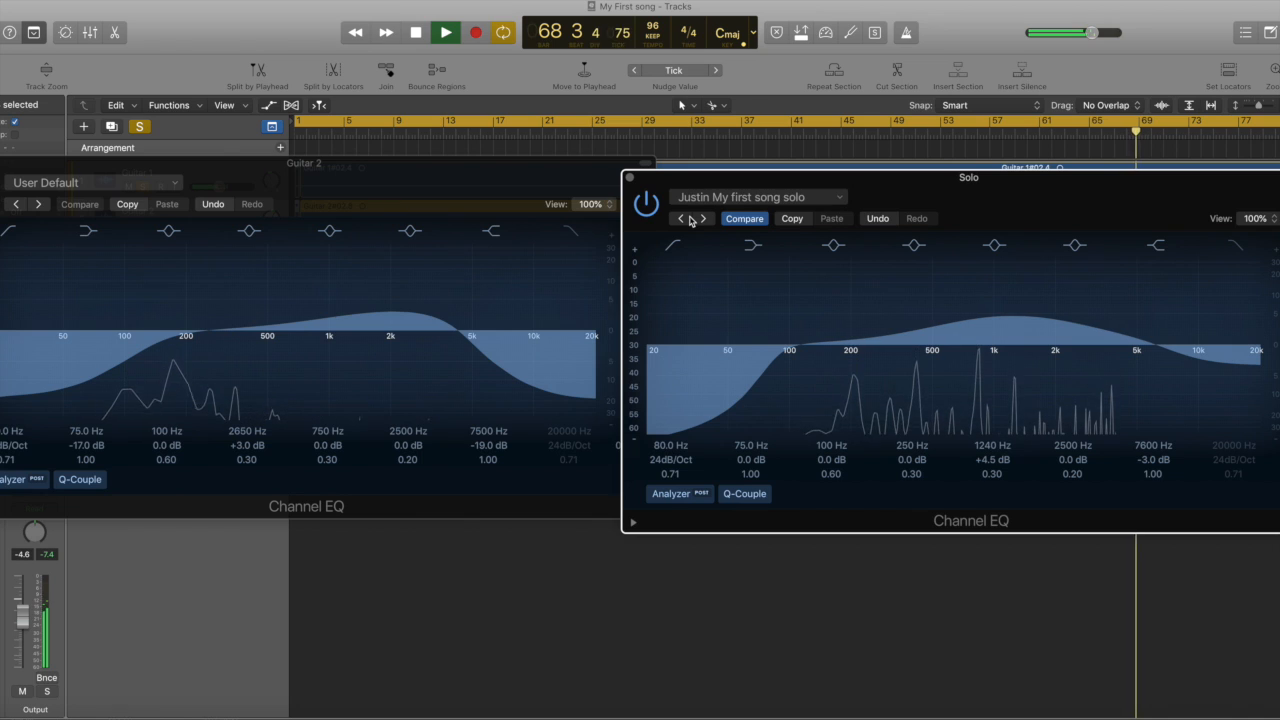
drag(1013, 321, 1141, 311)
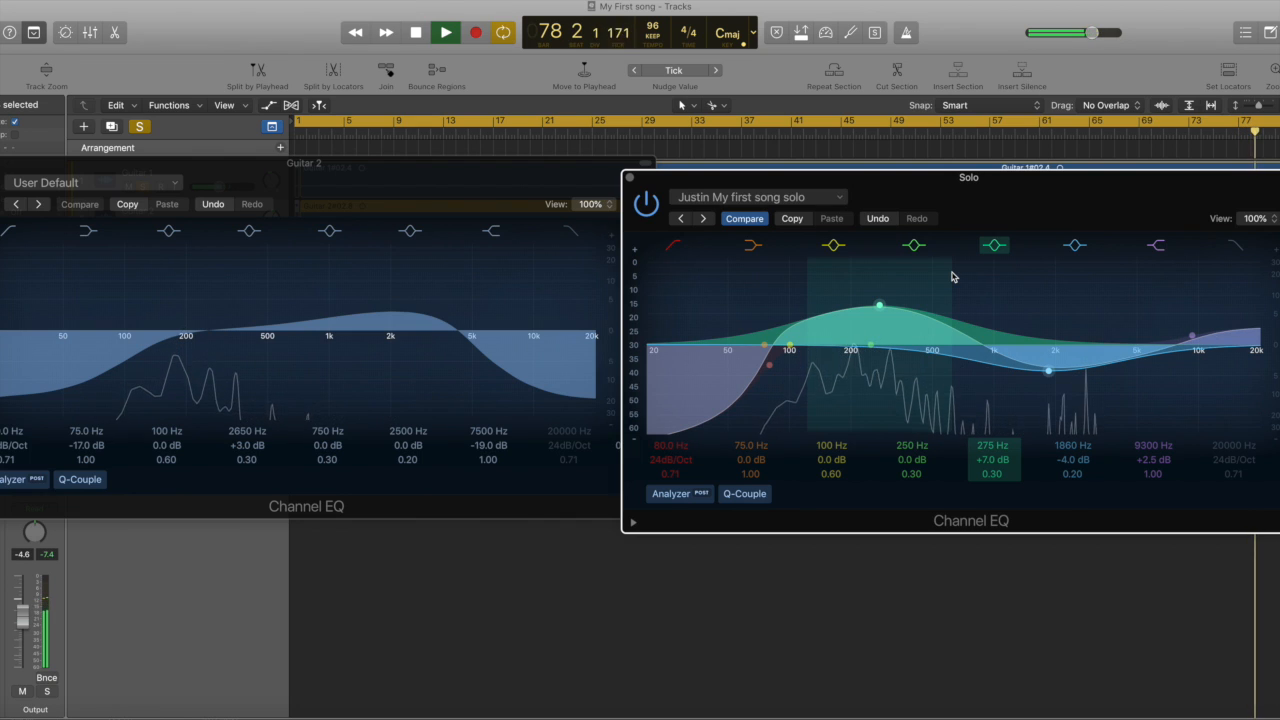
Step: Close Guitar 2's Channel EQ, stop playback, and close the Solo track's Channel EQ
click(0, 163)
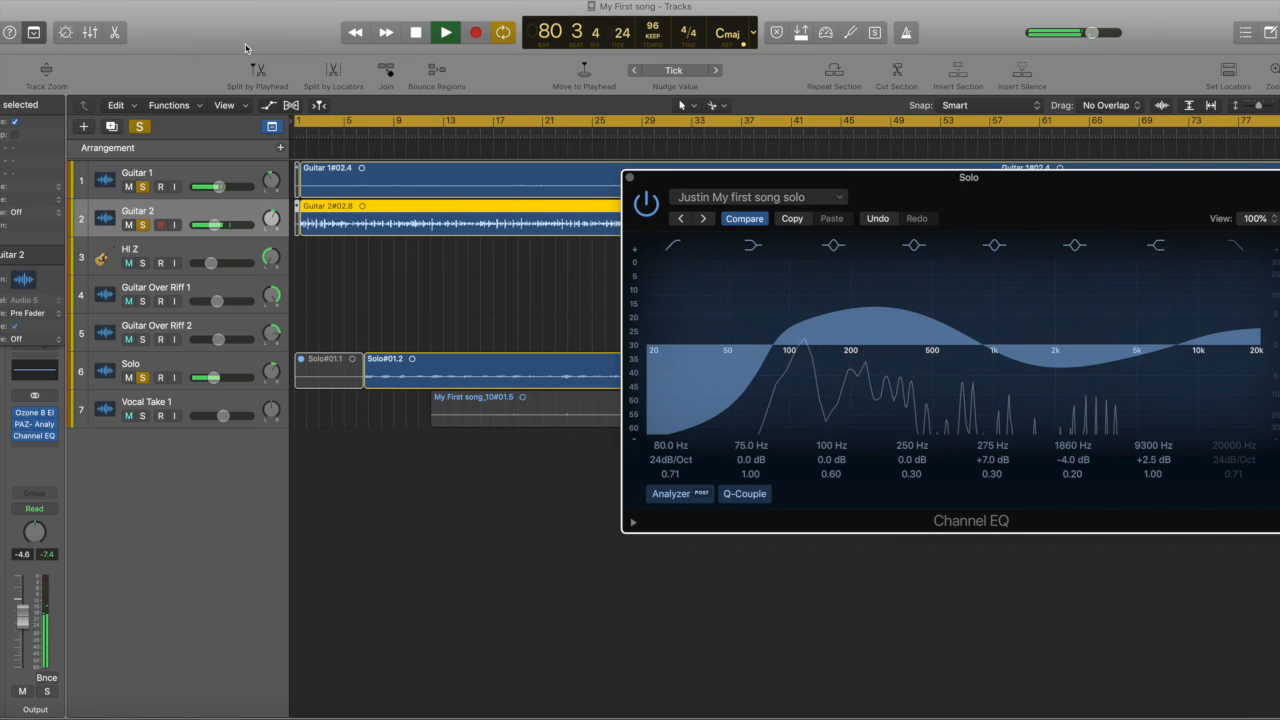
click(415, 38)
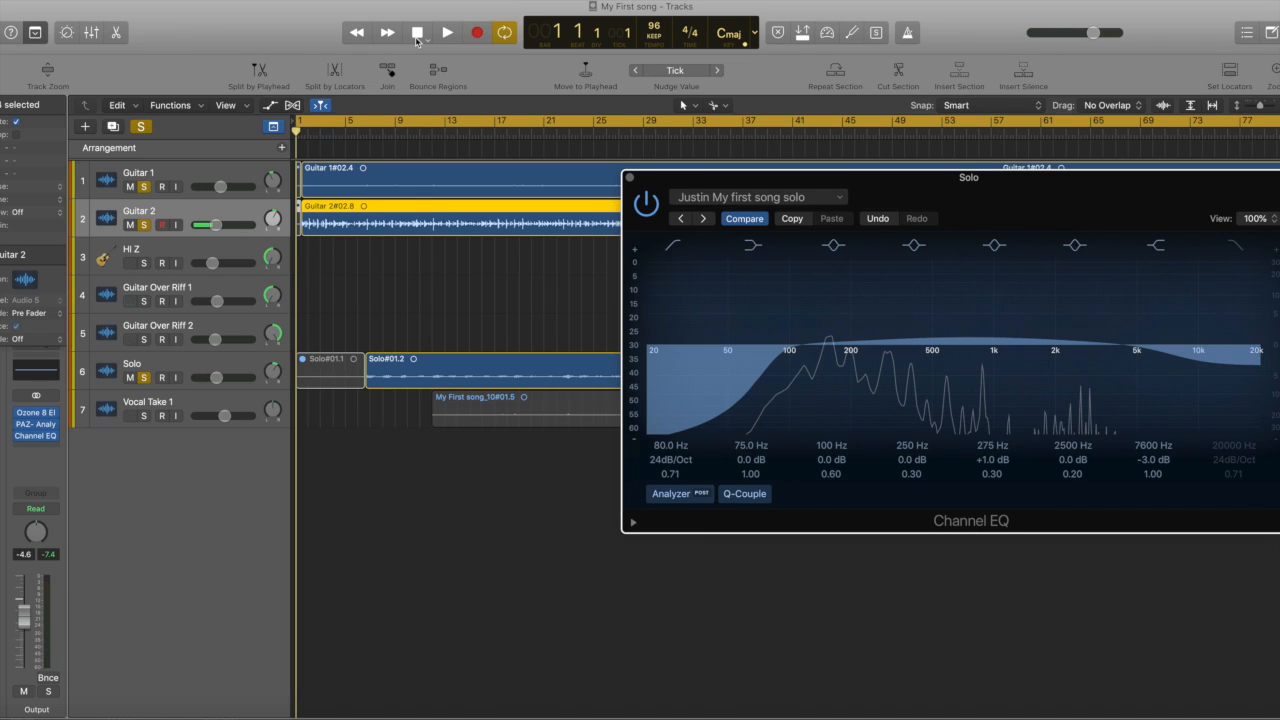
drag(696, 176, 333, 300)
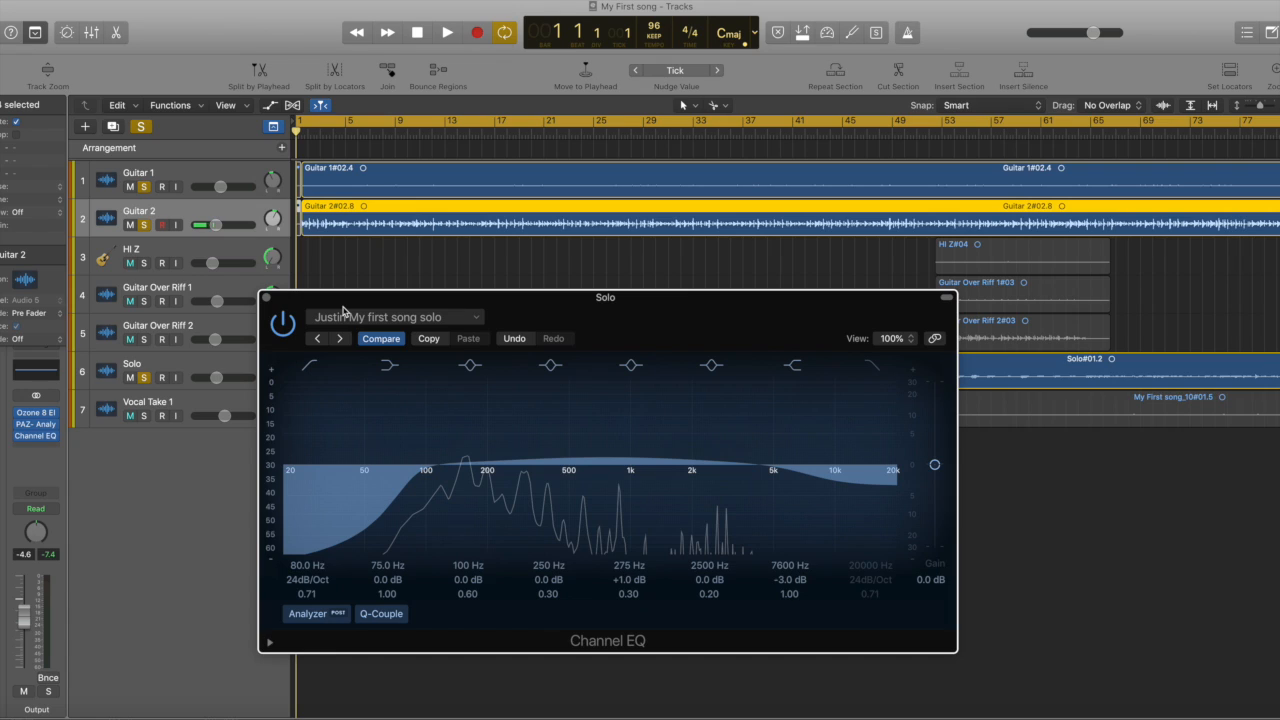
click(266, 300)
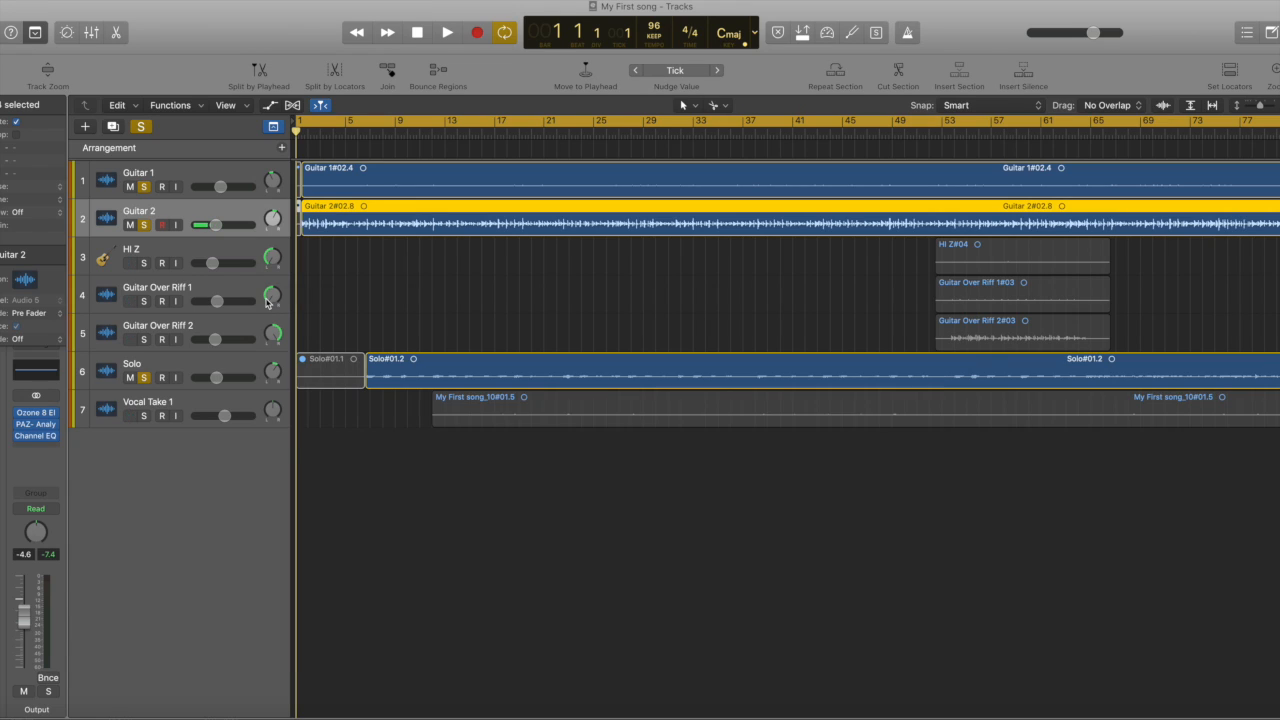
Step: Unsolo Guitar 1, Guitar 2 and the Solo track, and play the full mix from about bar 52
scroll(472, 309, right, 1)
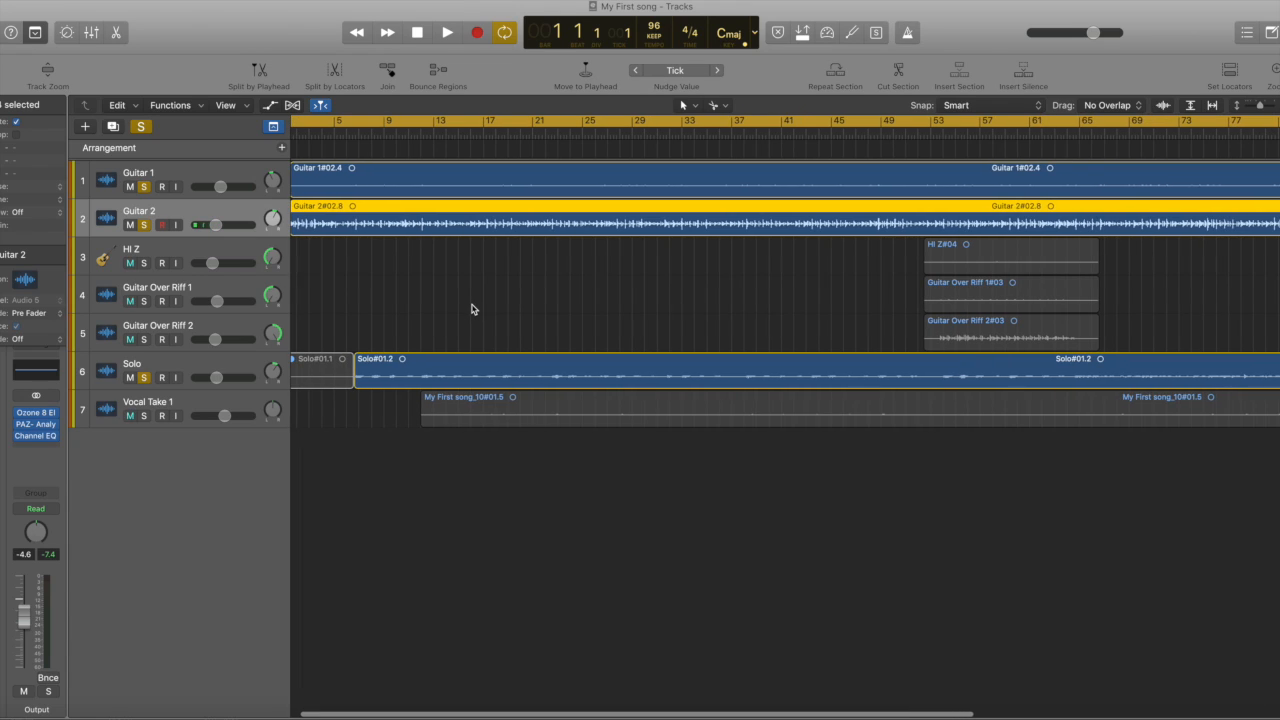
scroll(472, 309, right, 5)
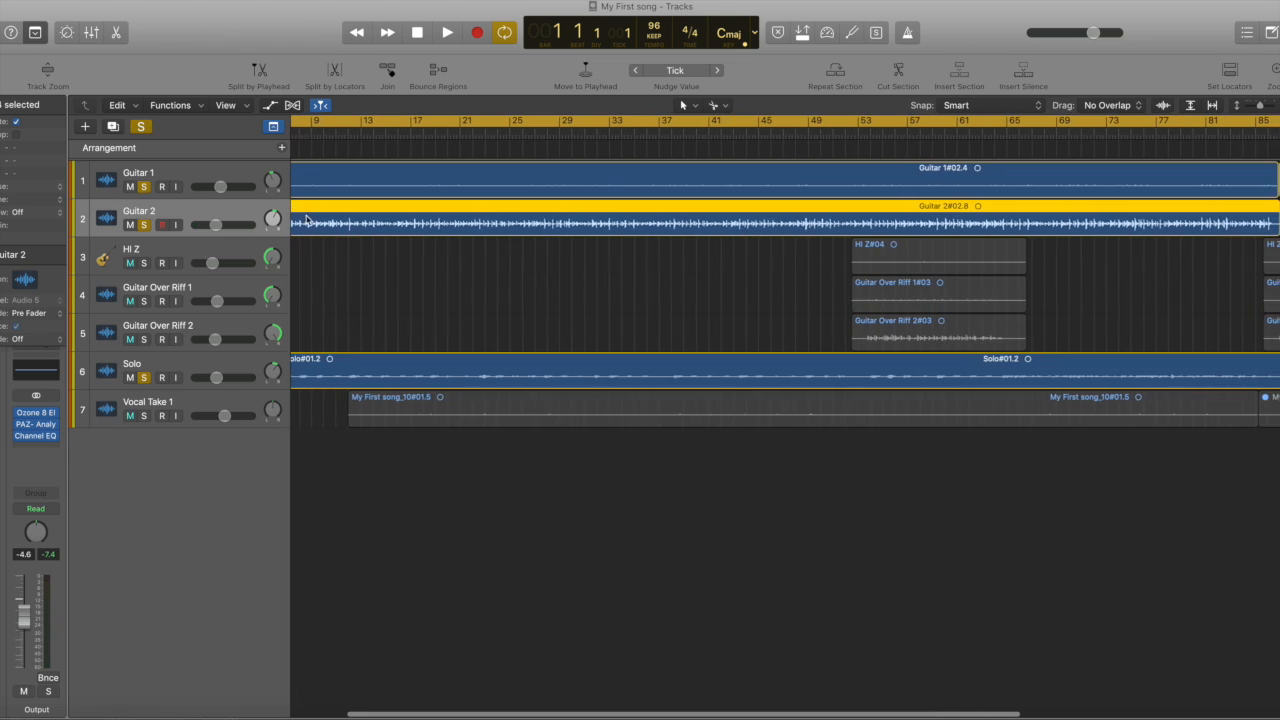
click(144, 211)
click(143, 224)
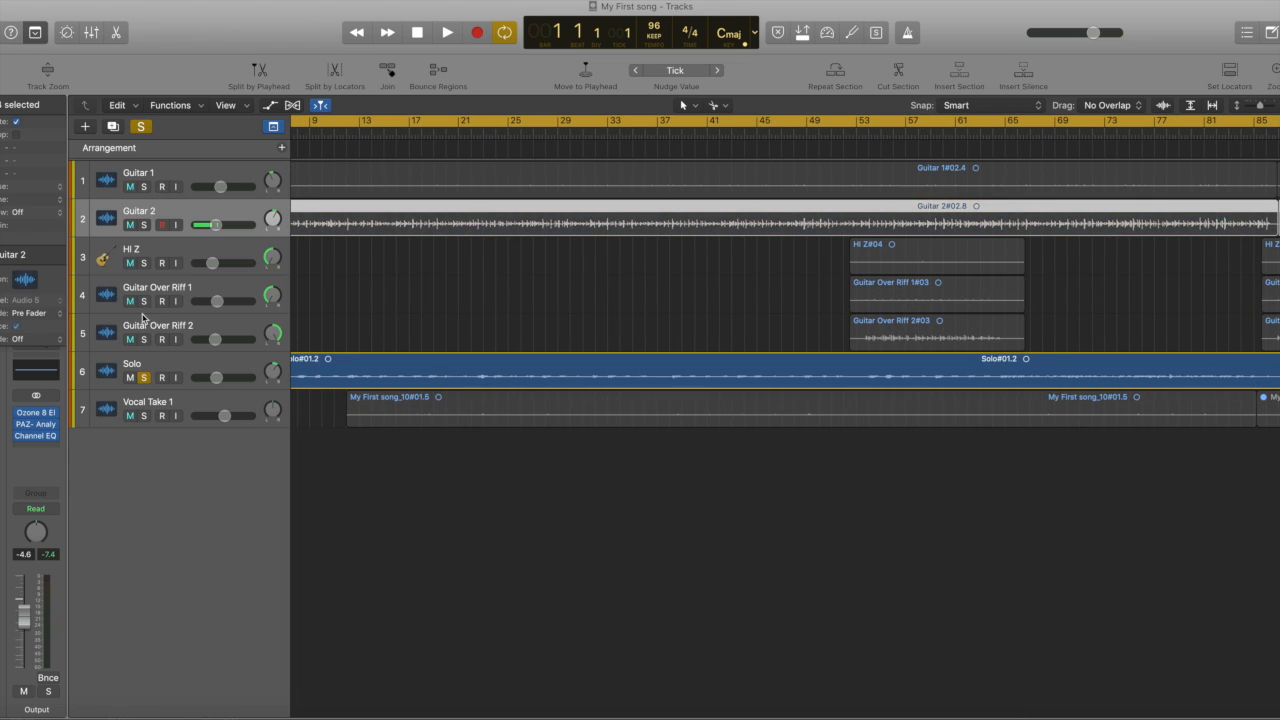
click(144, 377)
click(448, 33)
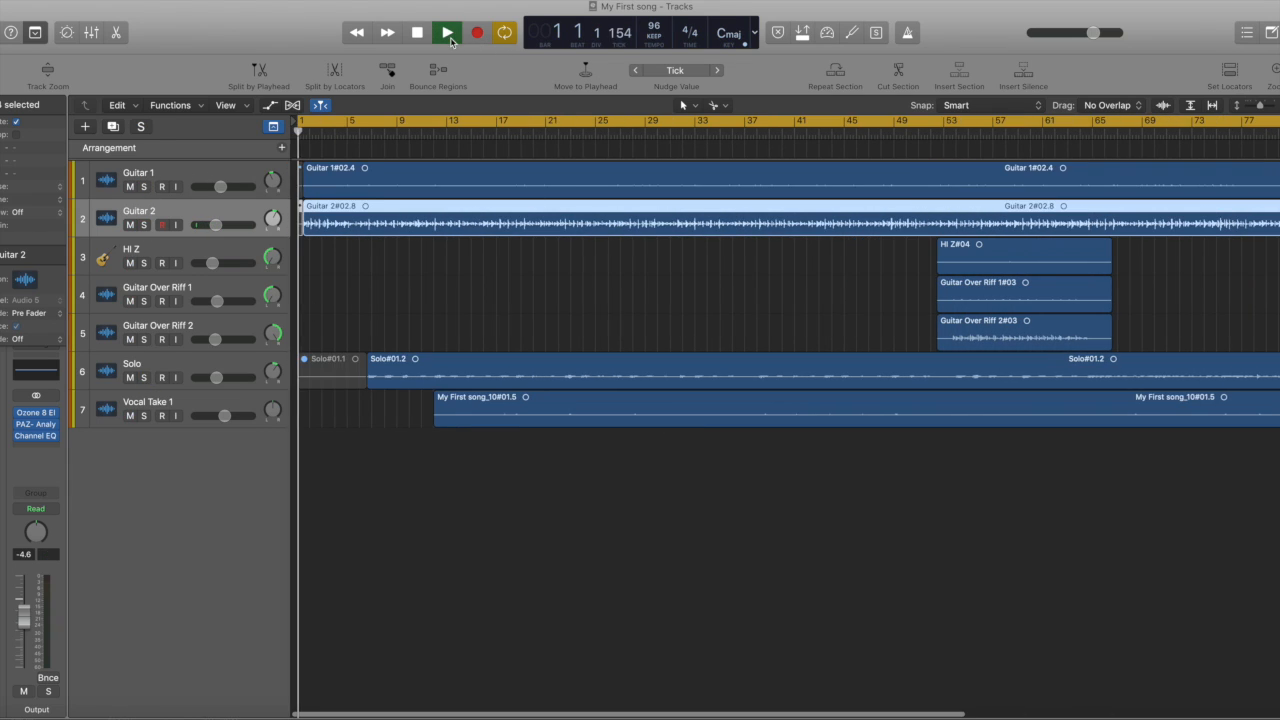
click(930, 136)
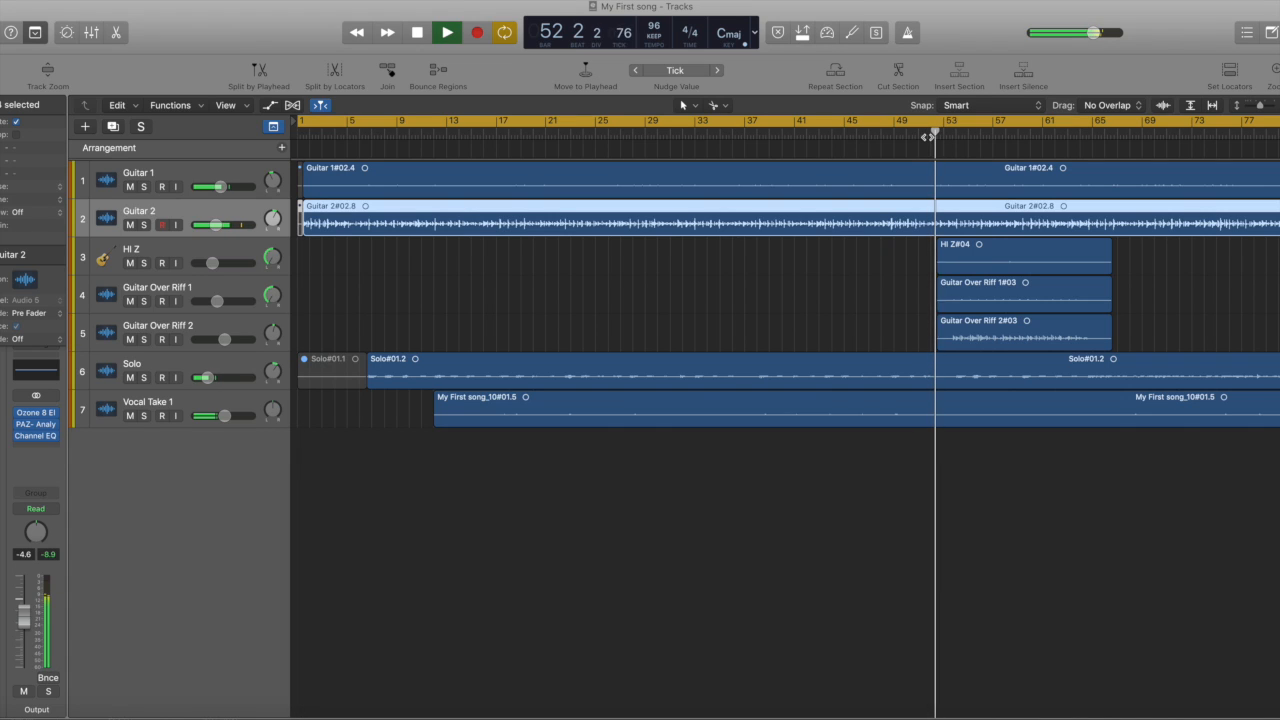
Step: Solo the HI Z, Guitar Over Riff 1 and Guitar Over Riff 2 tracks during playback
scroll(927, 137, right, 2)
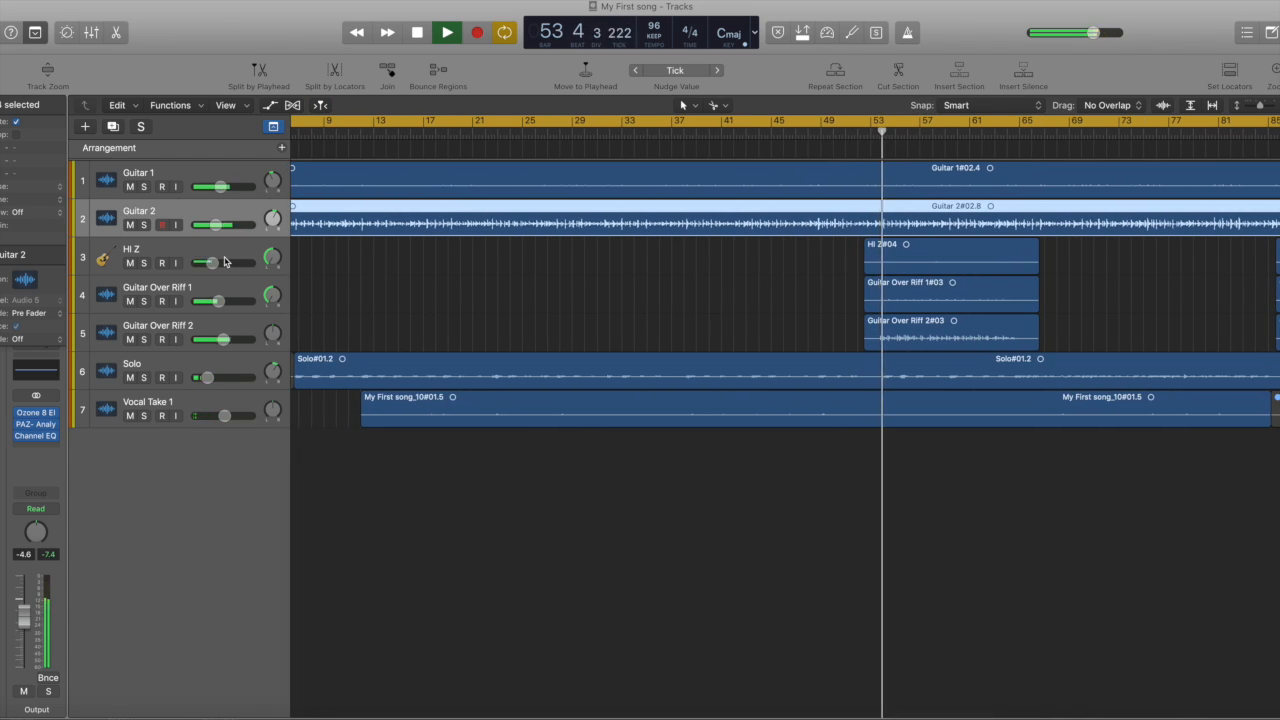
click(143, 263)
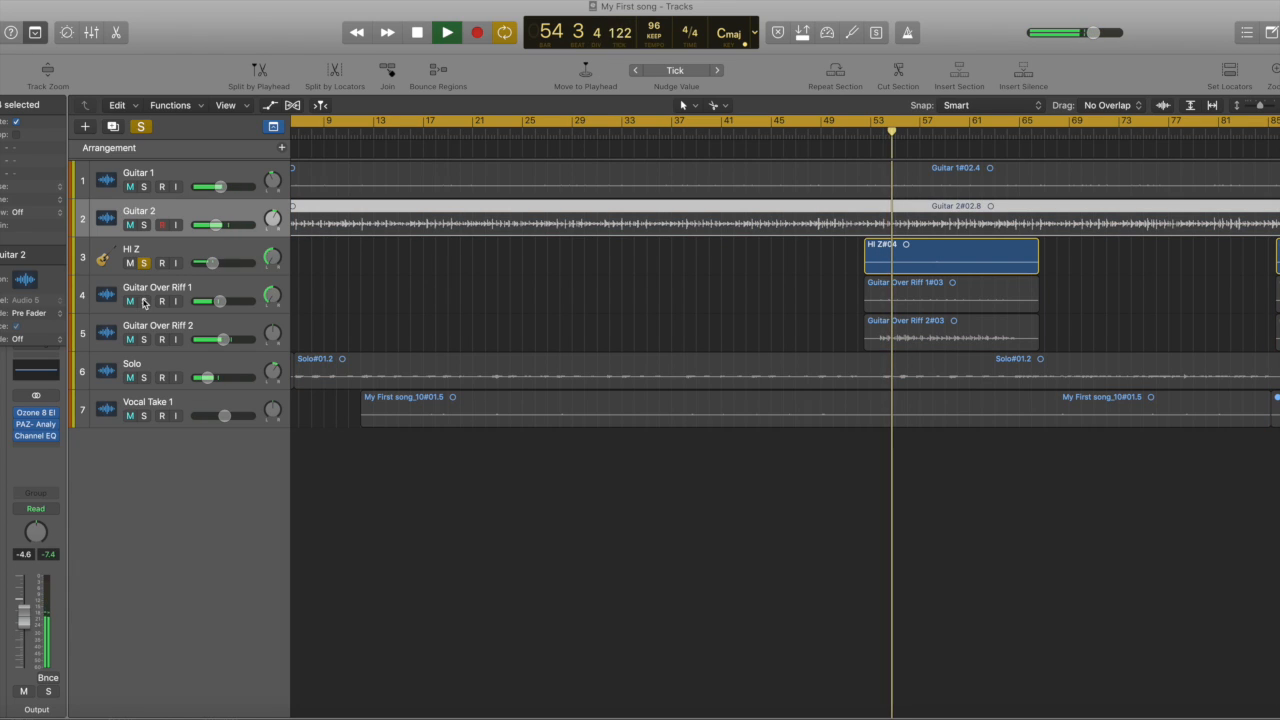
click(143, 301)
click(143, 339)
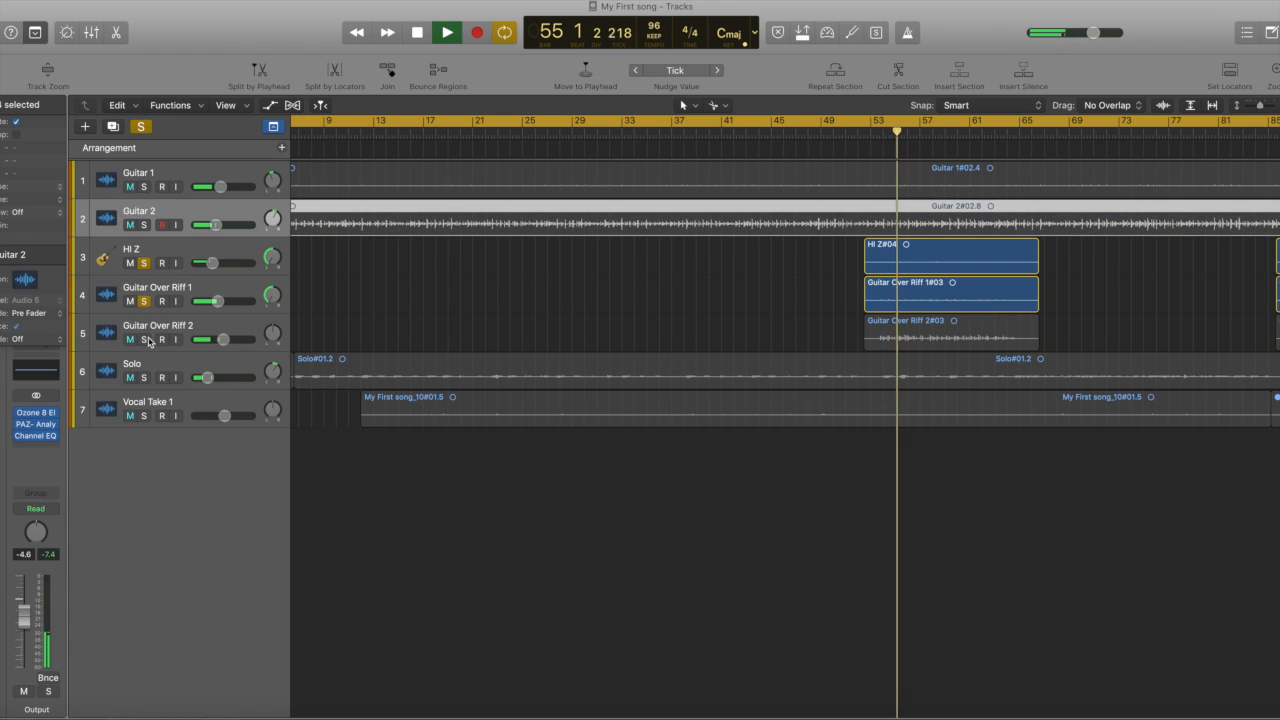
Step: Examine the channel strips of HI Z and both Guitar Over Riff tracks, replaying the section from about bar 53
click(226, 255)
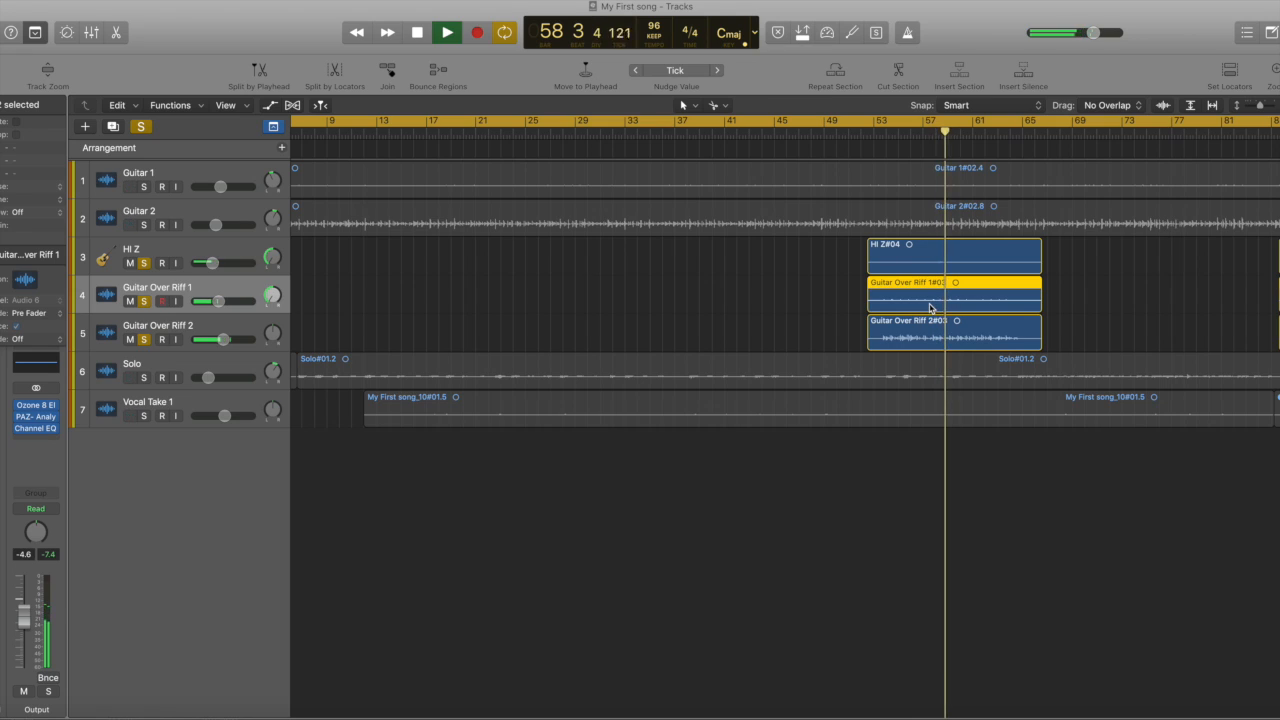
click(222, 327)
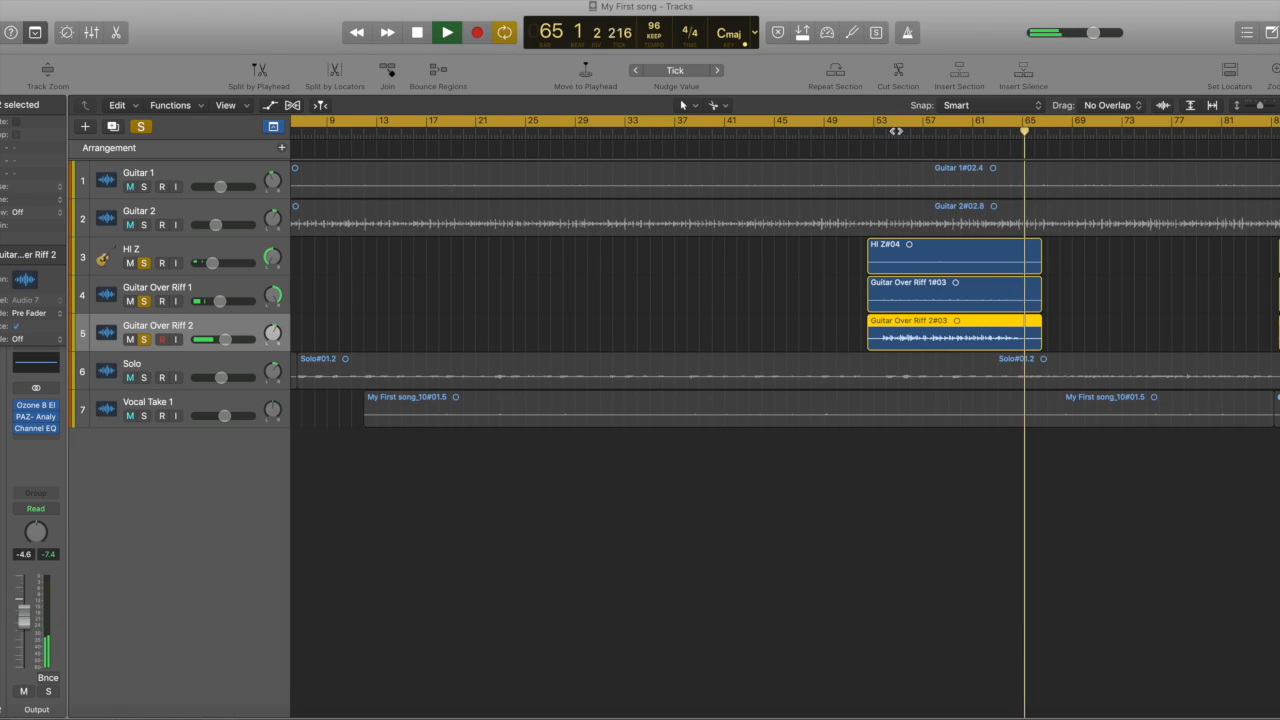
click(871, 131)
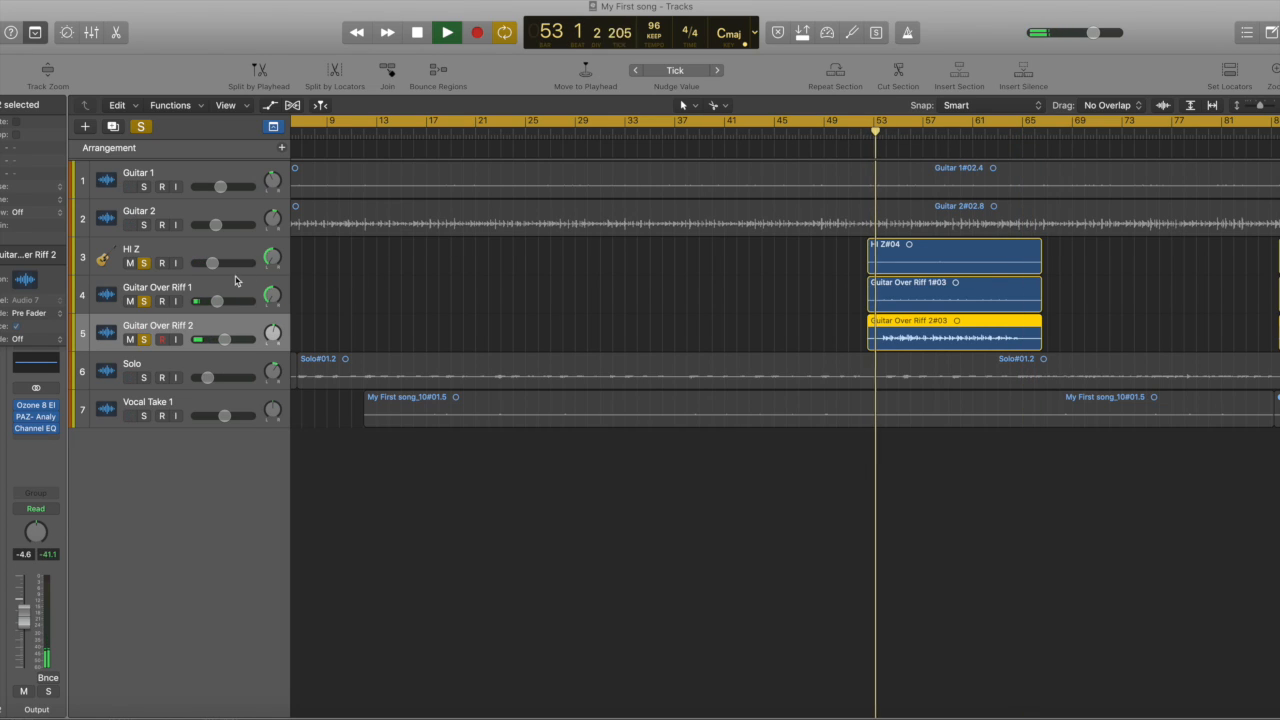
click(214, 309)
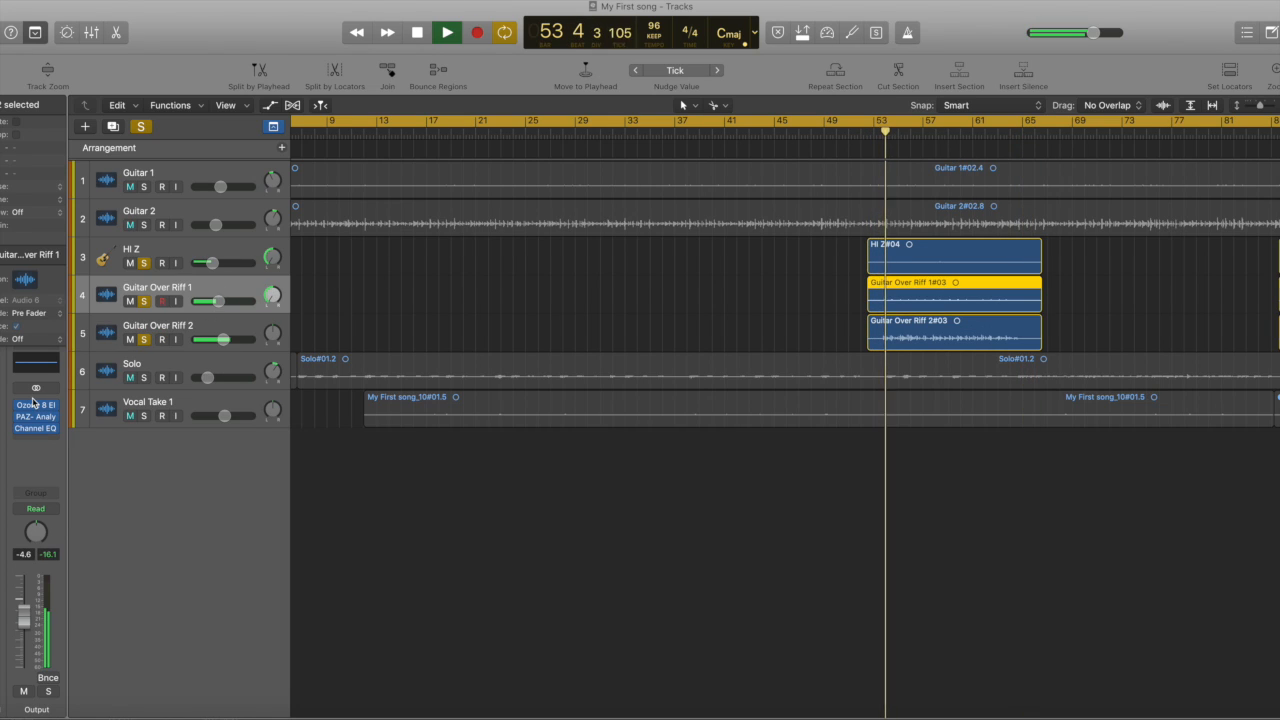
click(183, 253)
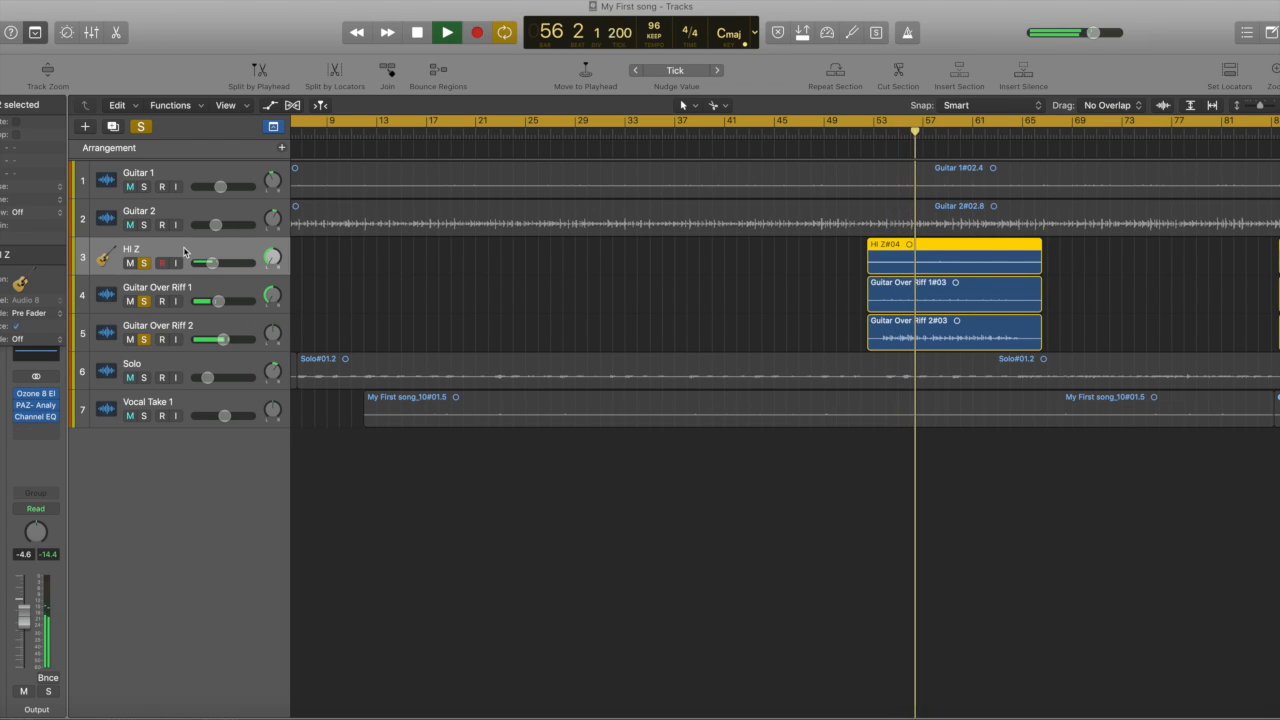
mouse_move(17, 395)
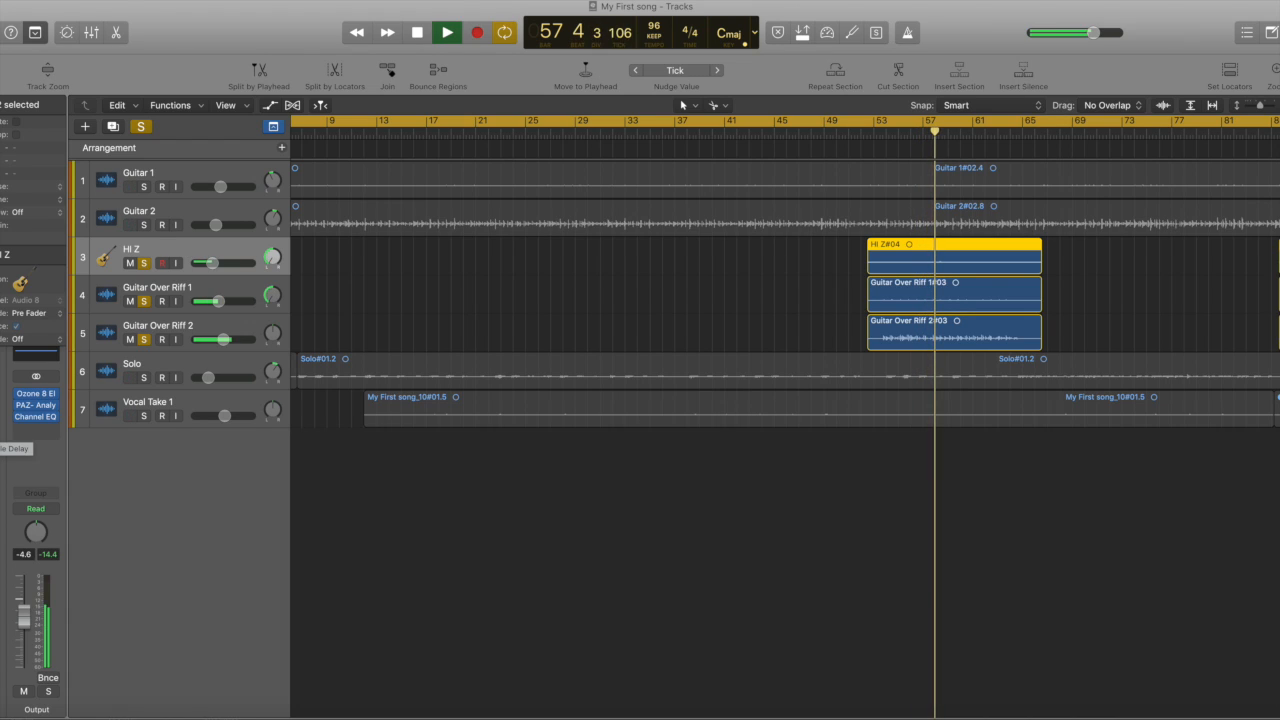
Step: Unsolo Guitar Over Riff 2 and Guitar Over Riff 1 to hear HI Z alone, and stop playback
click(144, 339)
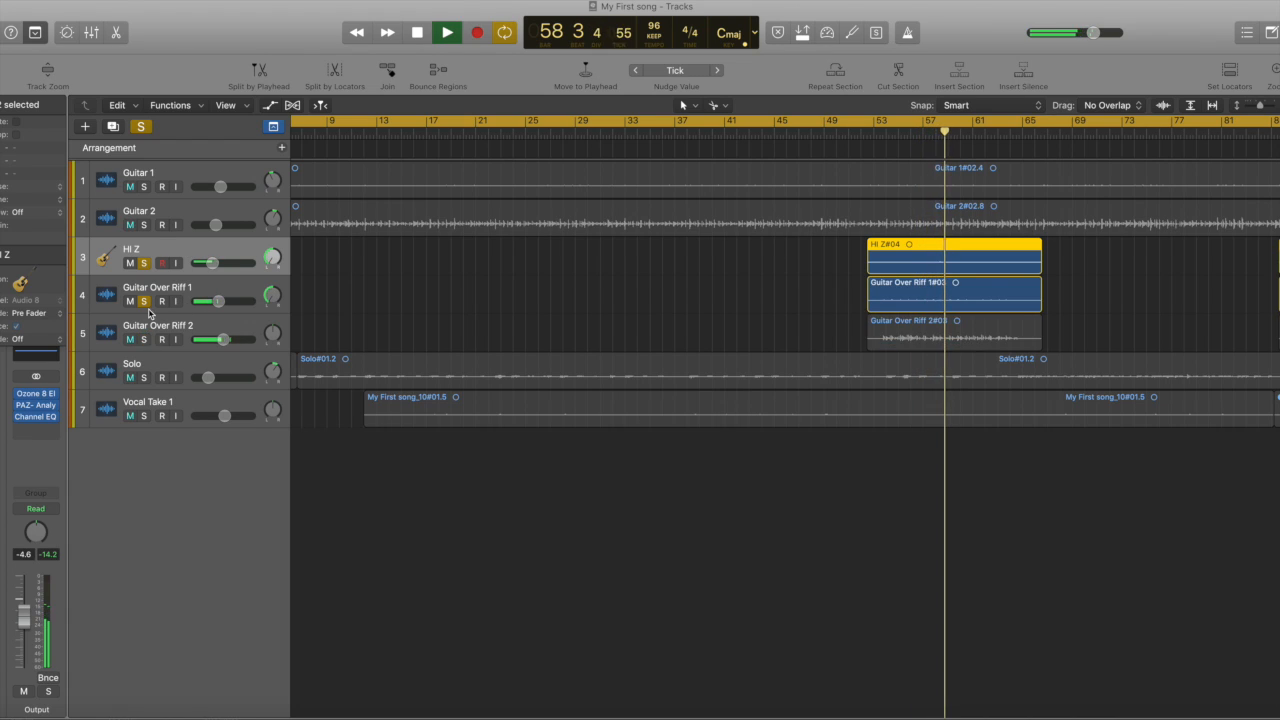
click(144, 301)
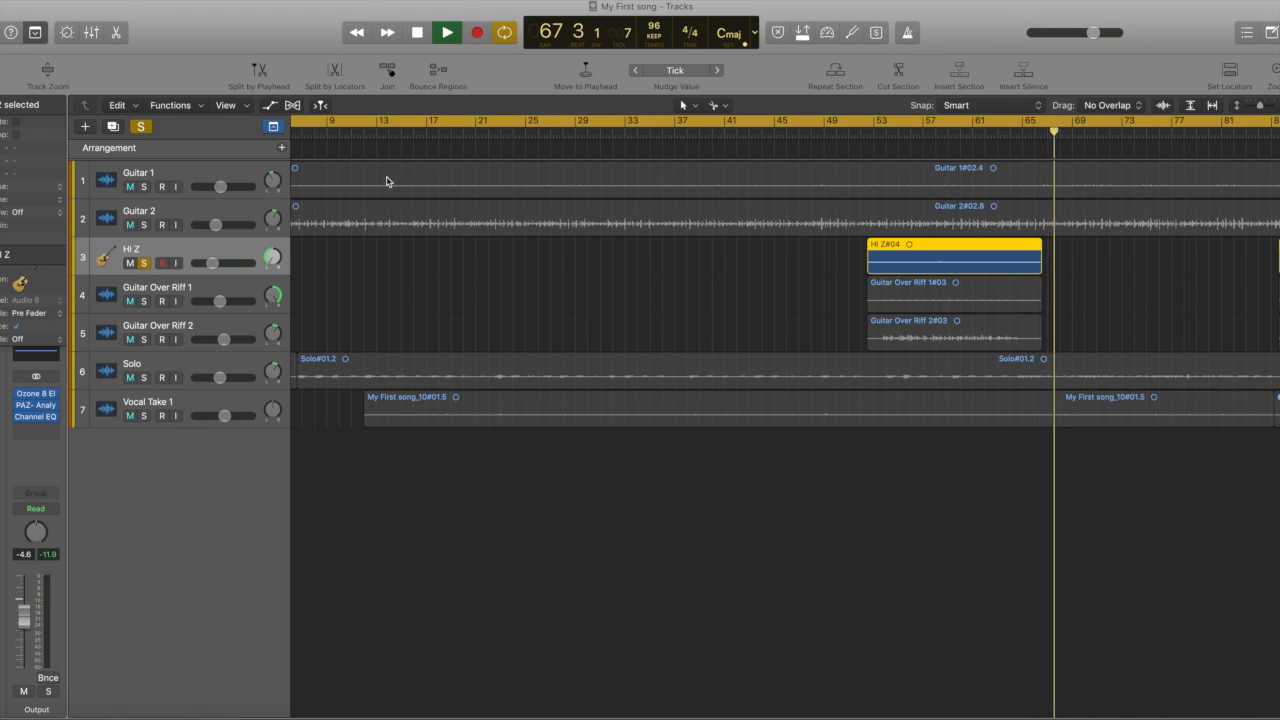
click(418, 33)
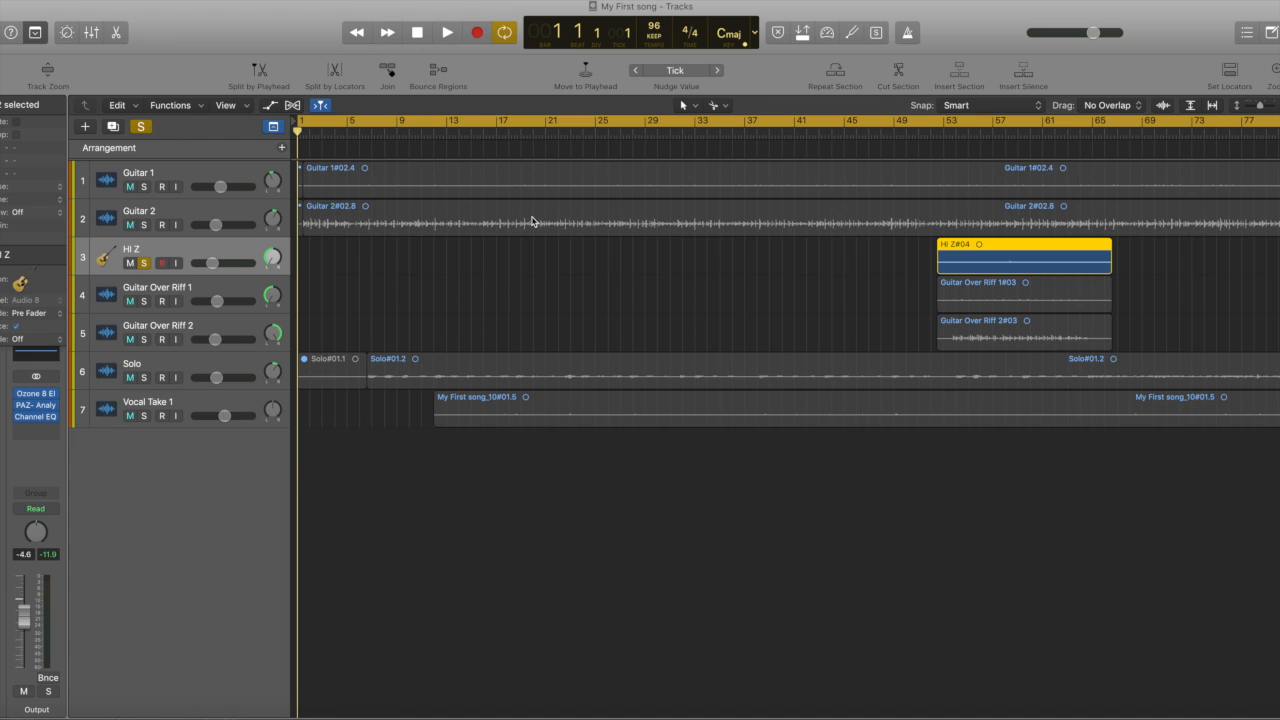
Step: Select the second set of HI Z and Guitar Over Riff regions near bar 85, and clear the selection
scroll(545, 264, right, 6)
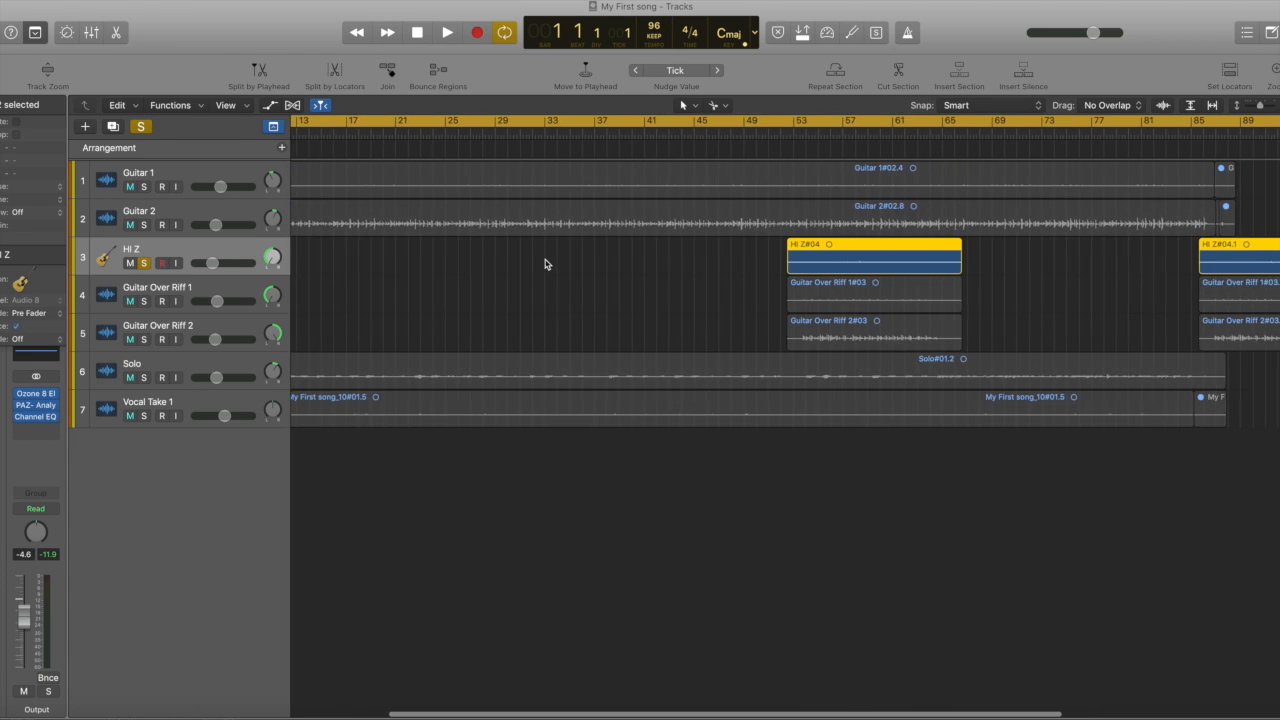
scroll(545, 264, right, 3)
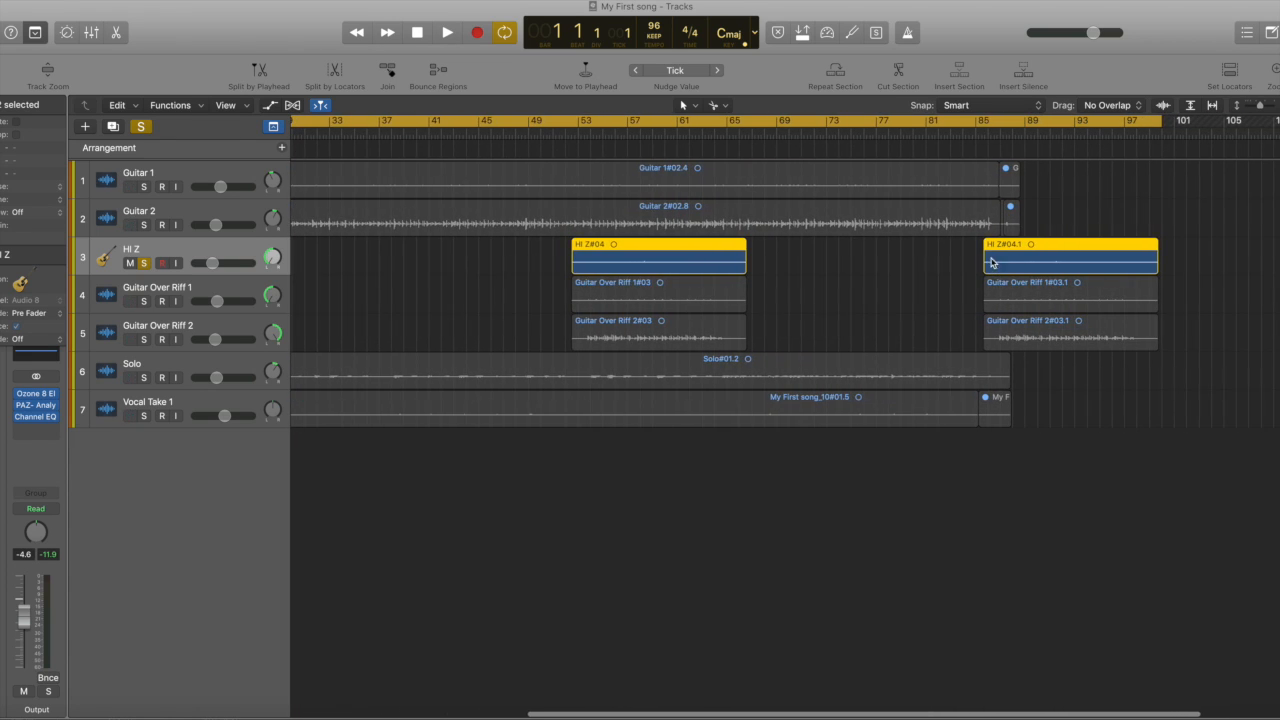
drag(963, 248, 1219, 348)
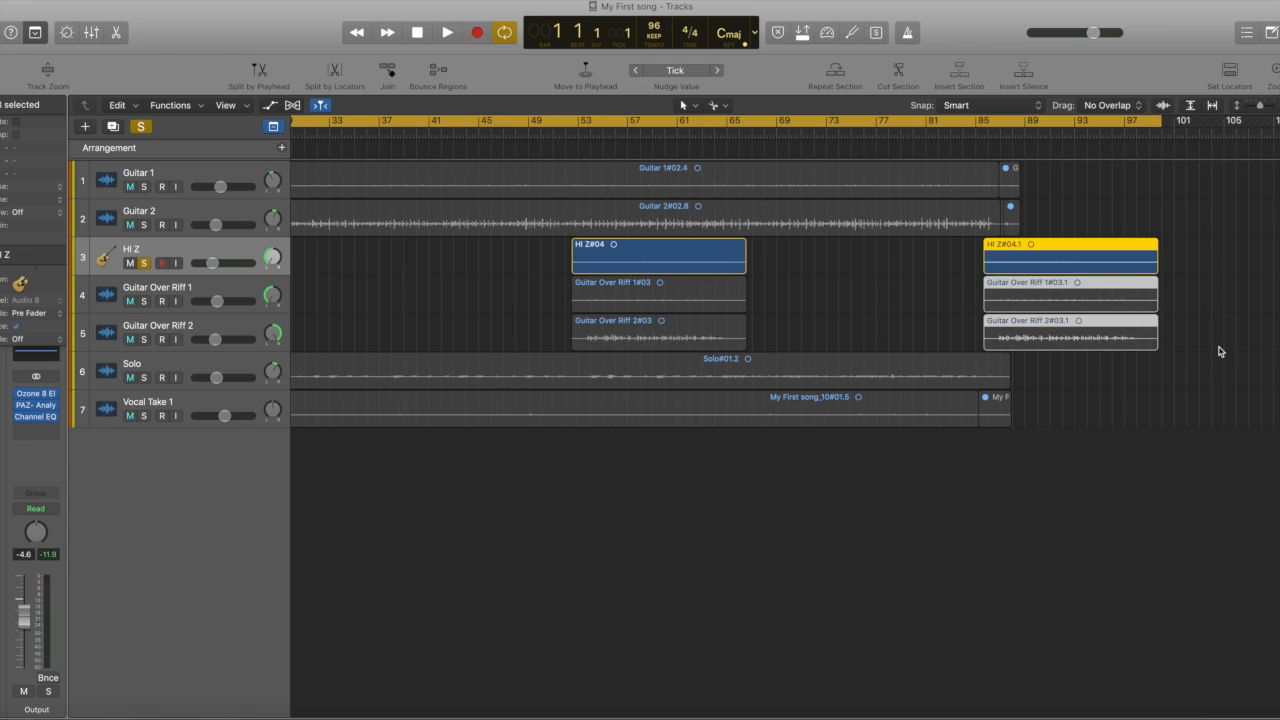
click(1219, 348)
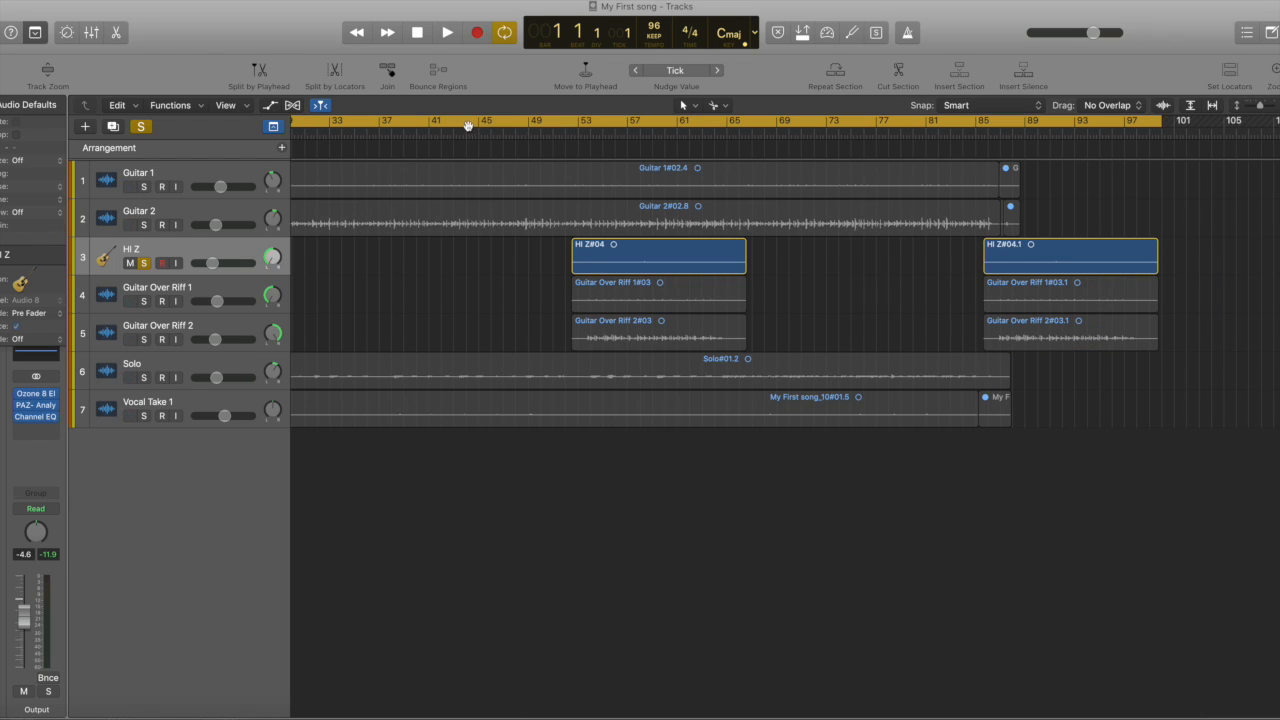
Step: Unsolo HI Z and return to the start of the song
click(146, 263)
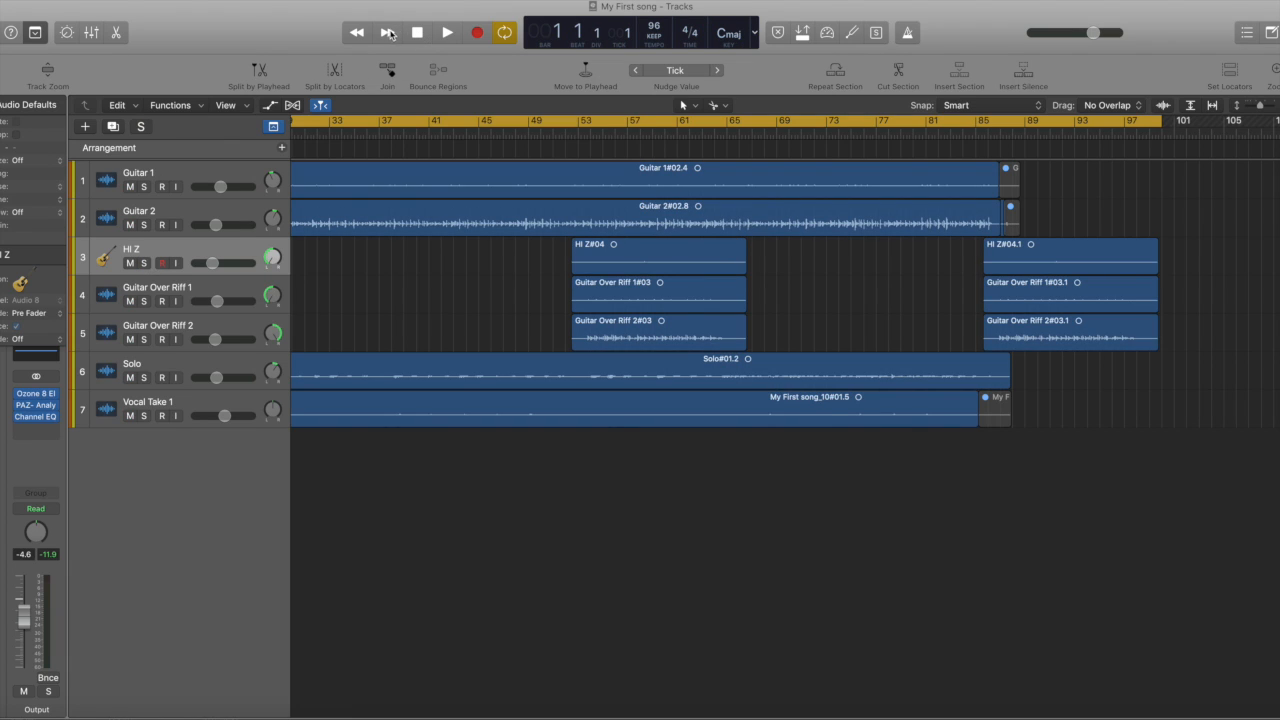
click(435, 38)
click(418, 37)
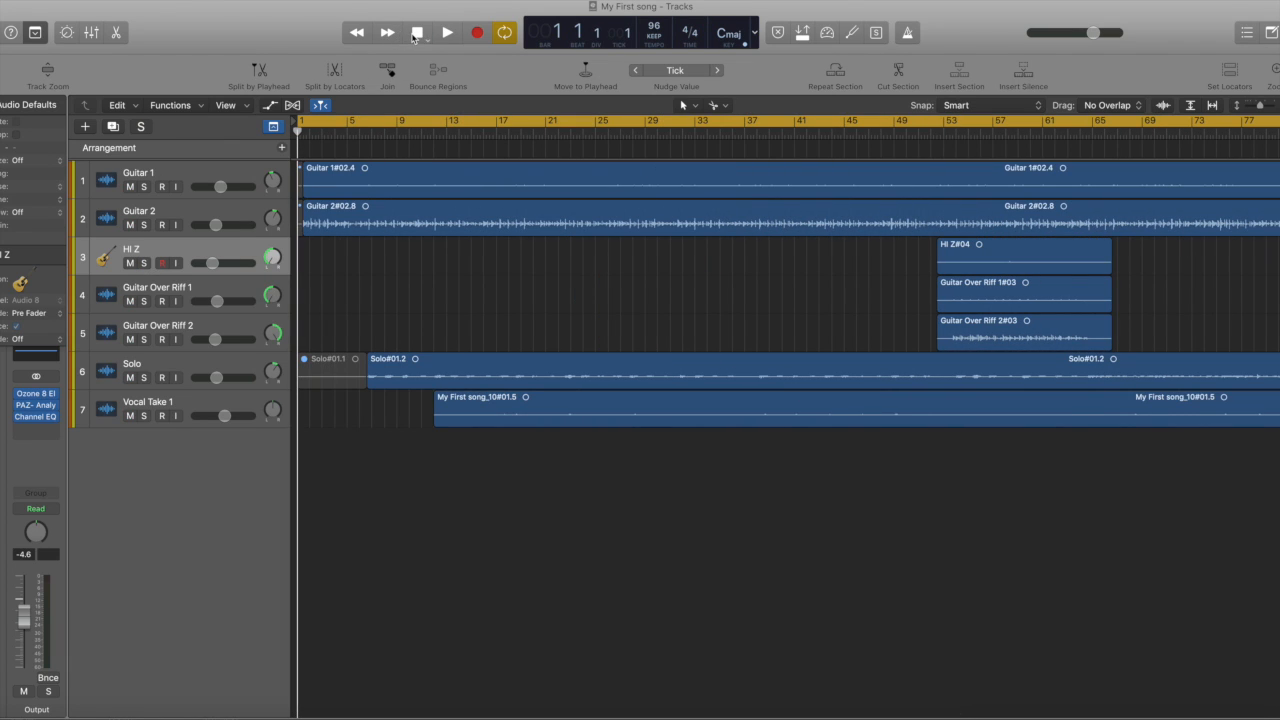
Step: Bring up the song's Mixer window and play the full mix from the beginning
click(314, 0)
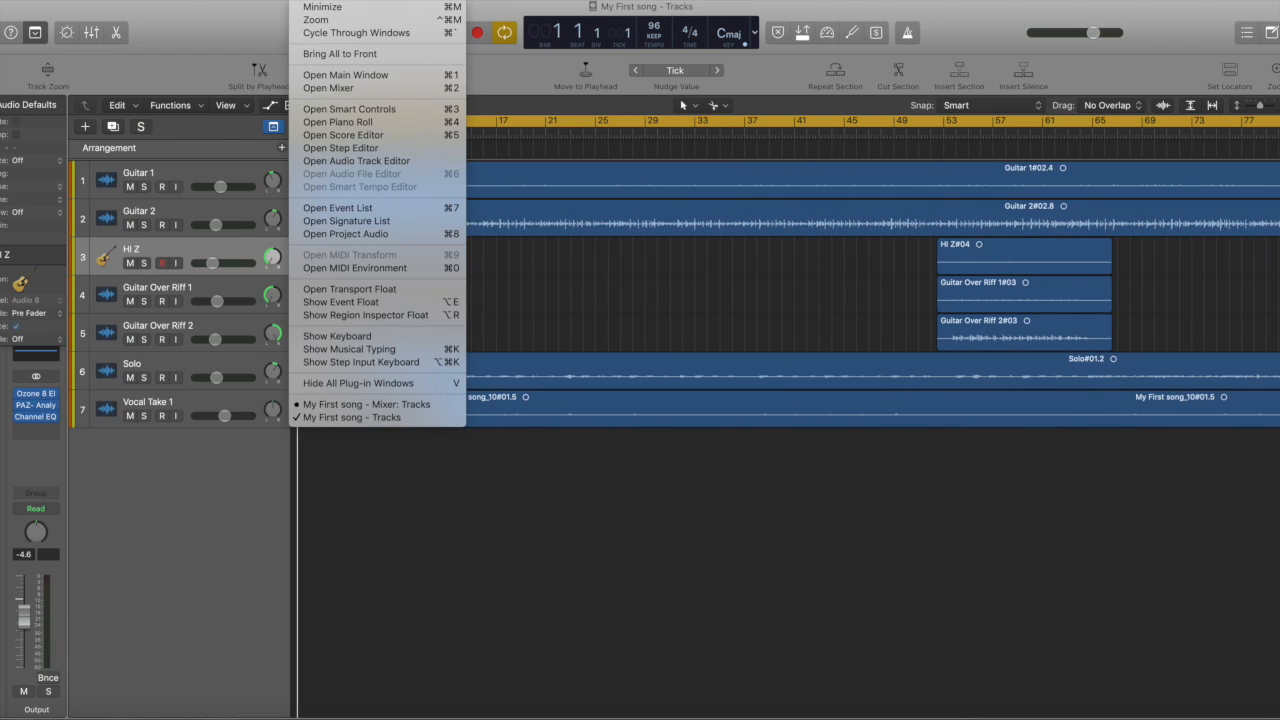
click(380, 405)
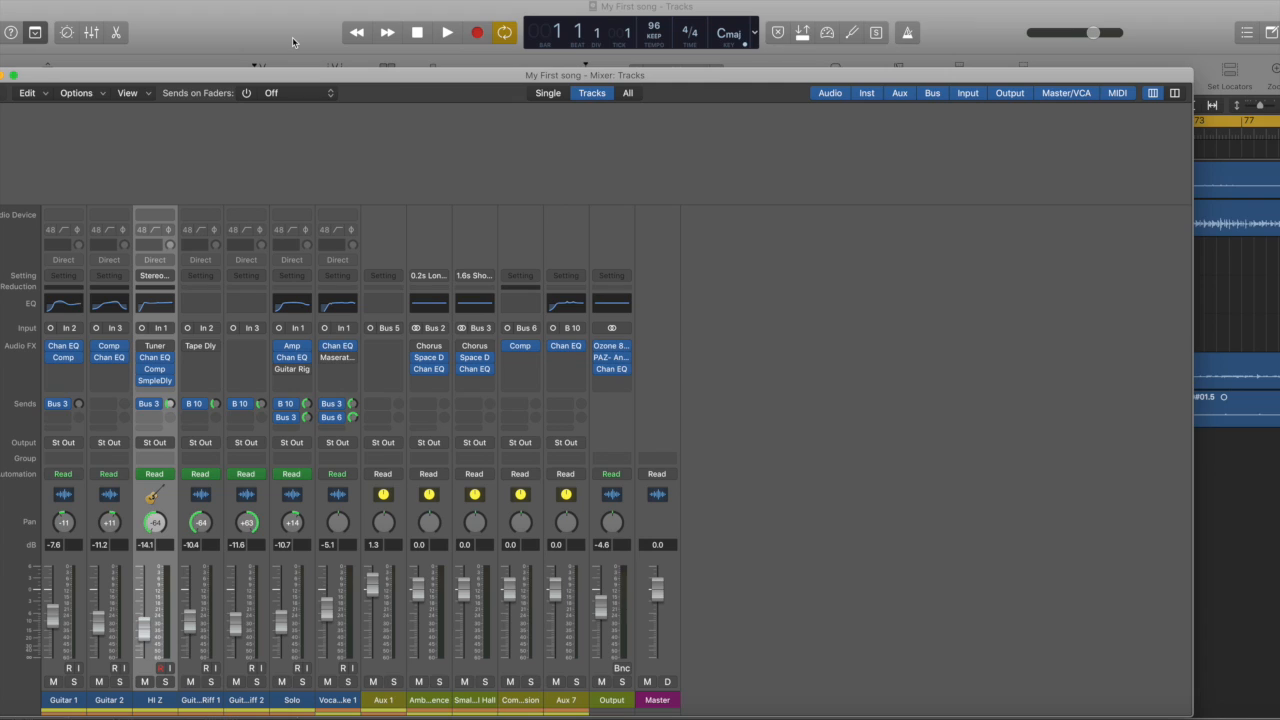
key(space)
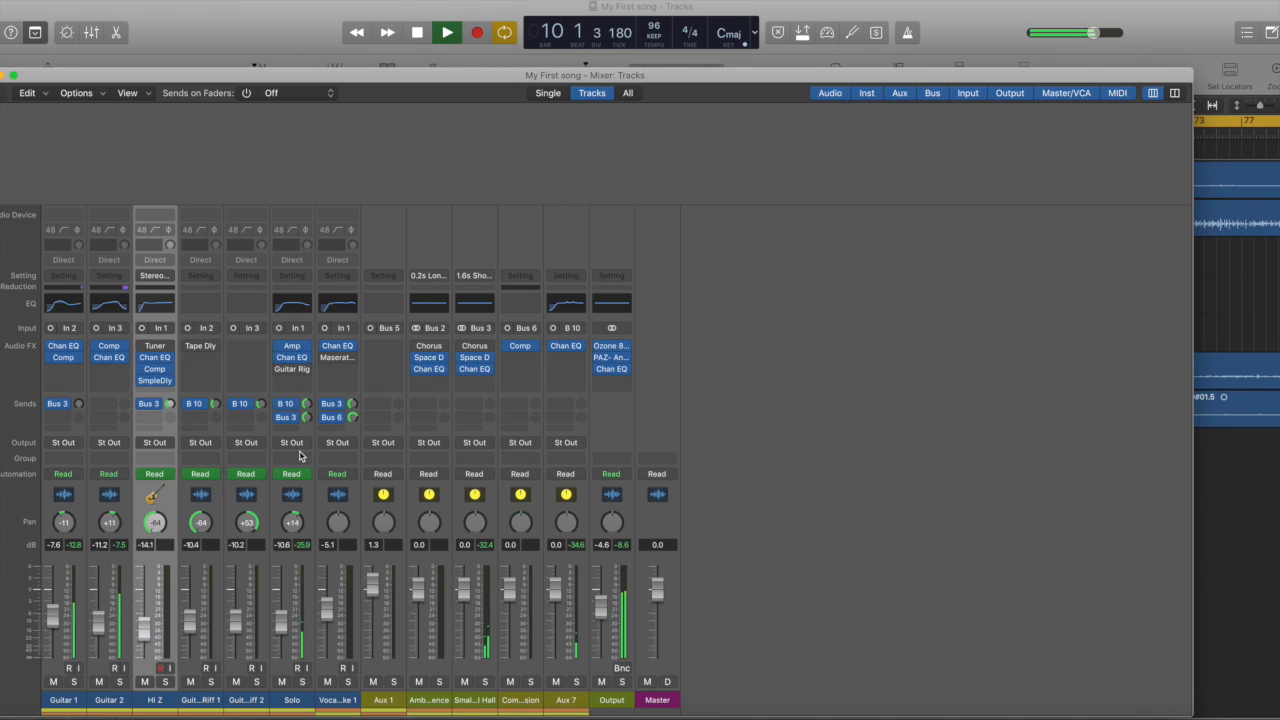
Step: Examine the Space Designer reverbs on the Ambience and Small Hall aux channels while the song plays, and close the Mixer
click(431, 361)
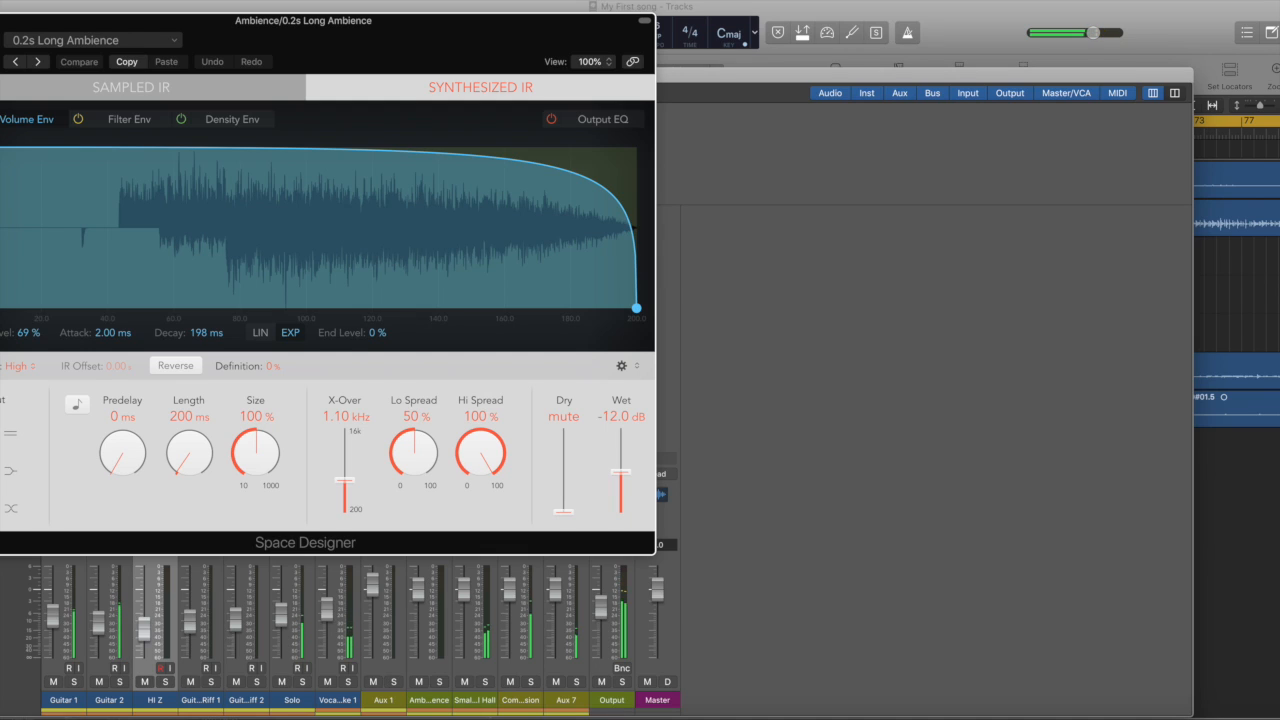
key(super+w)
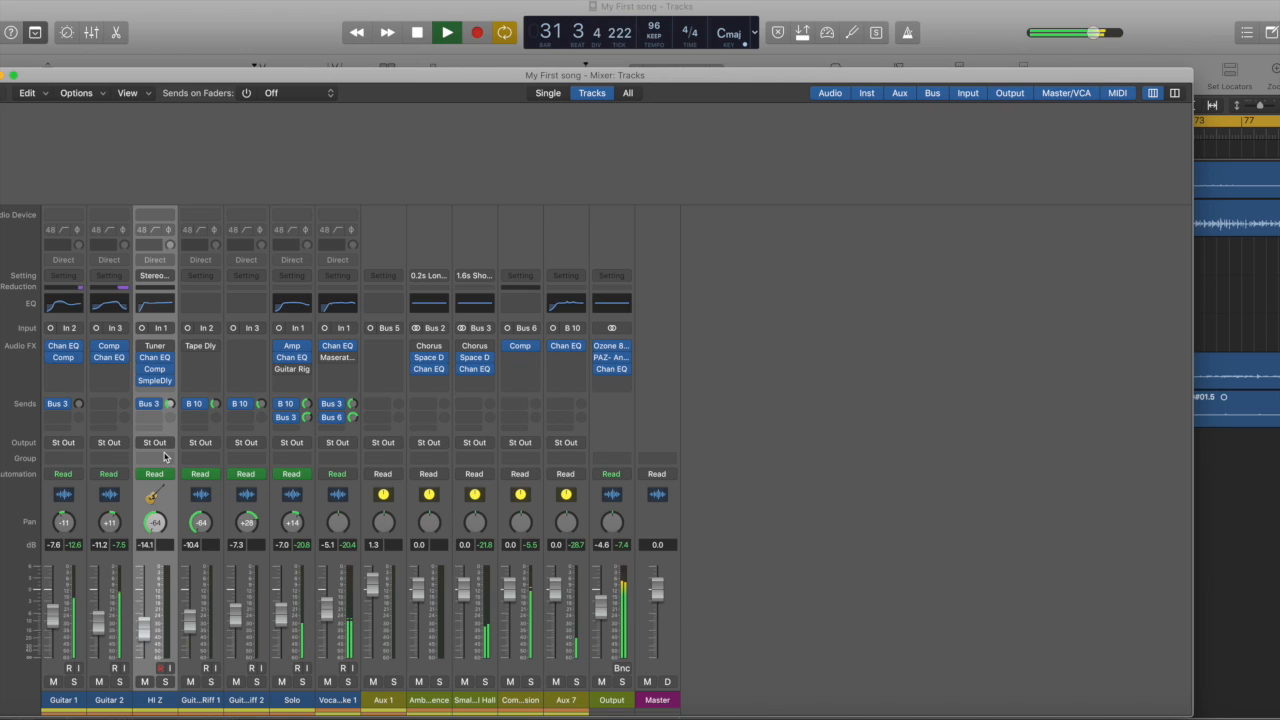
click(475, 357)
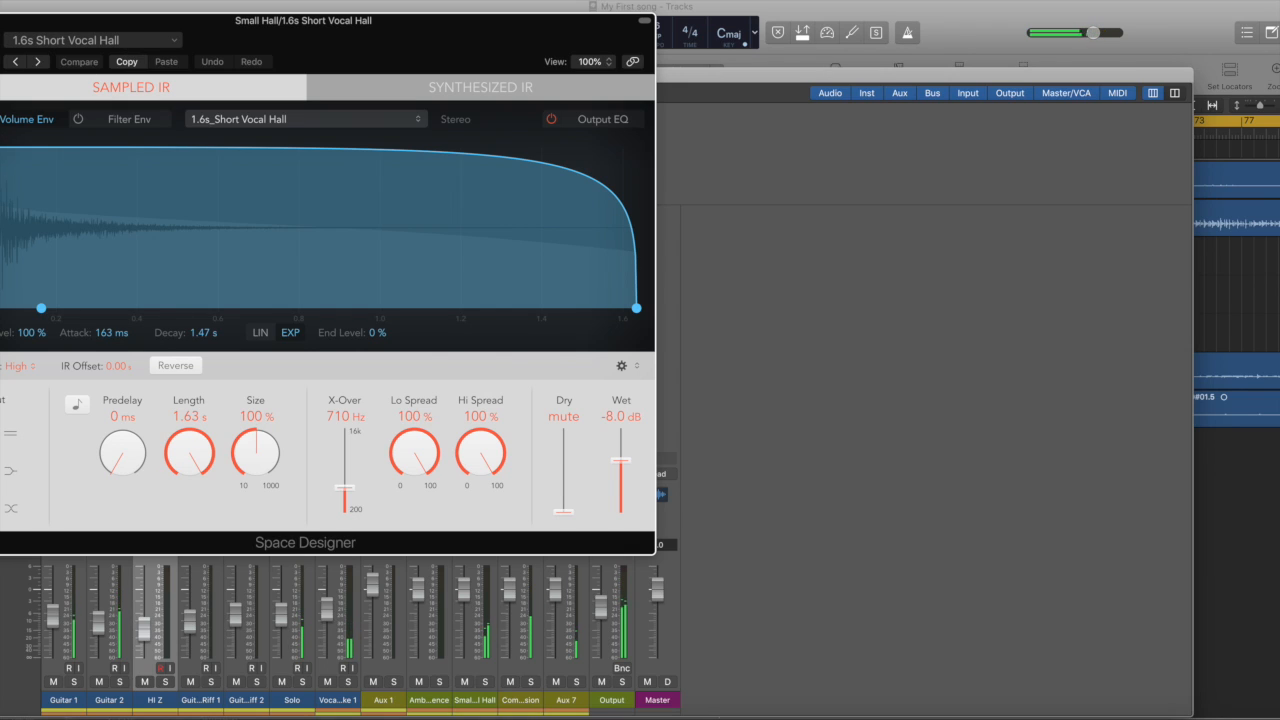
key(super+w)
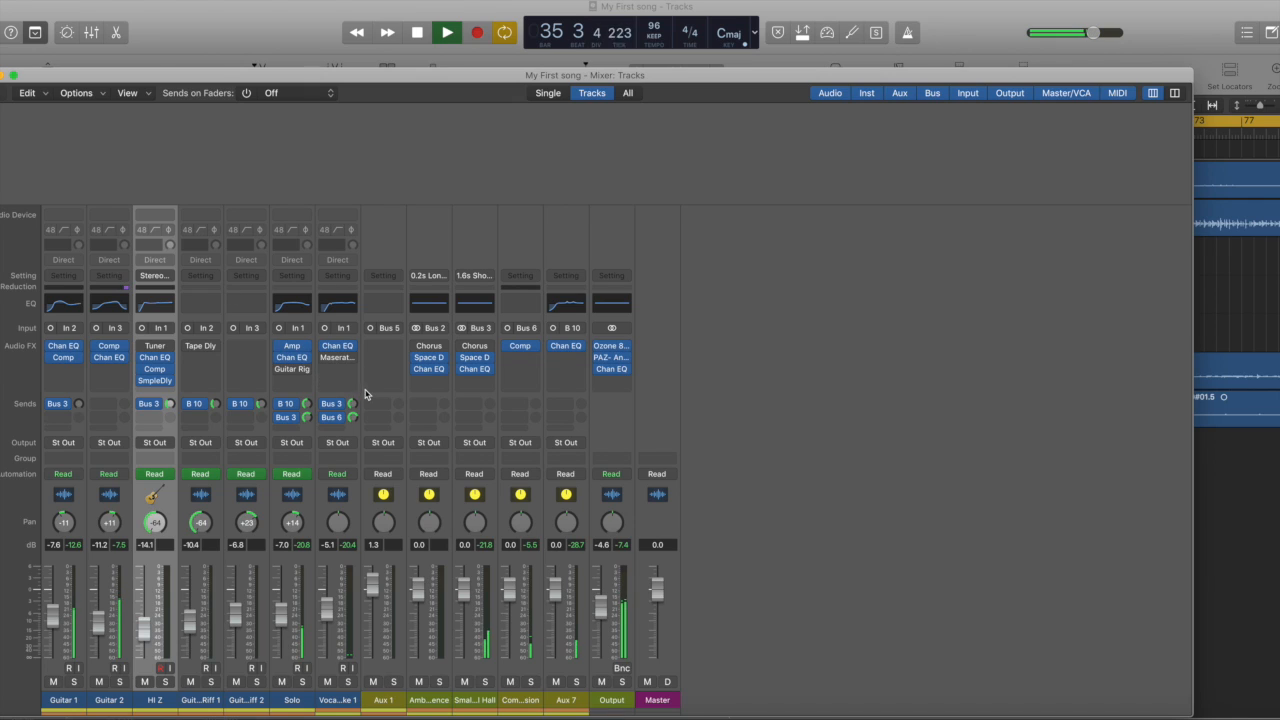
click(463, 358)
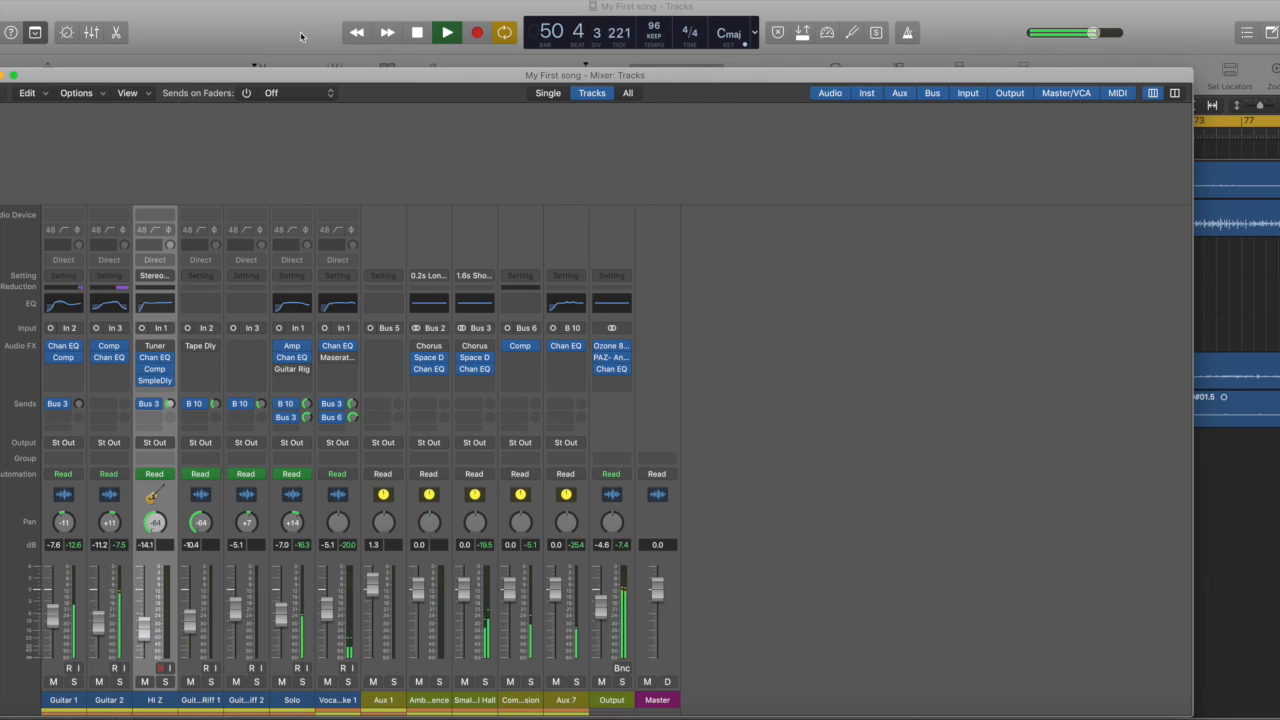
key(x)
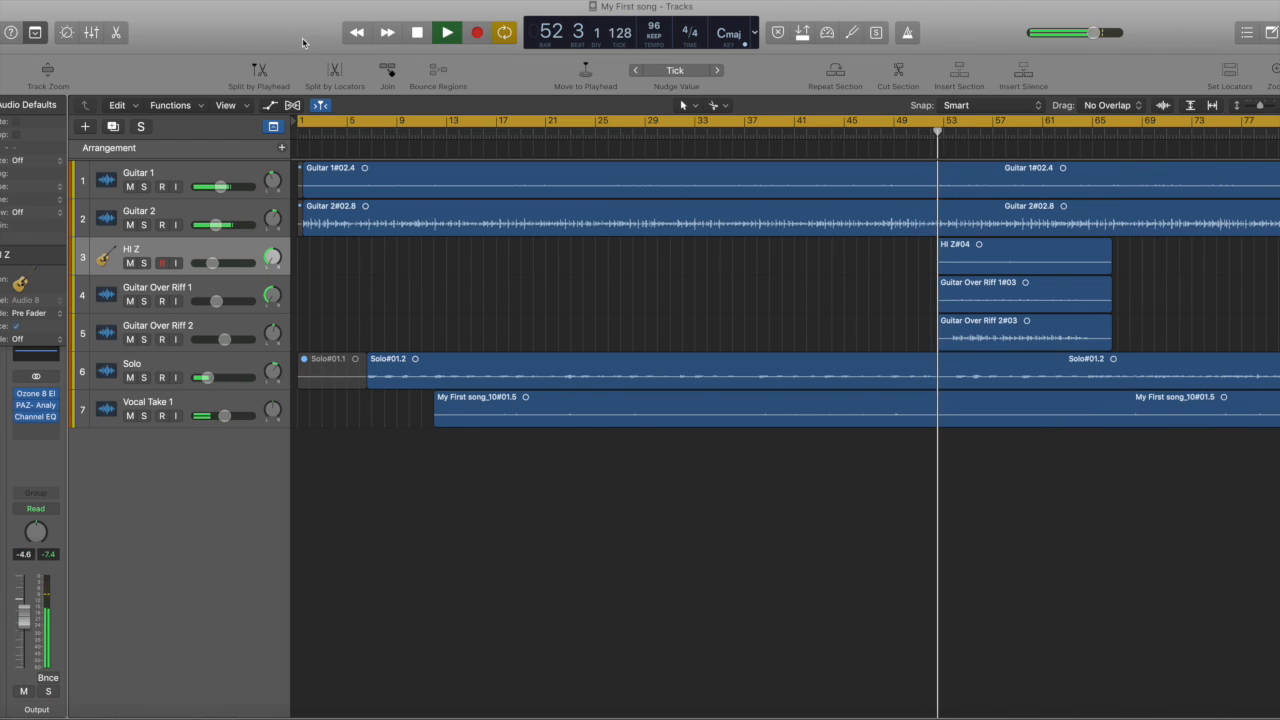
Step: Bring up the Output channel's Ozone 8 Elements plug-in, bypass it, and place its window clear of the timeline
mouse_move(43, 396)
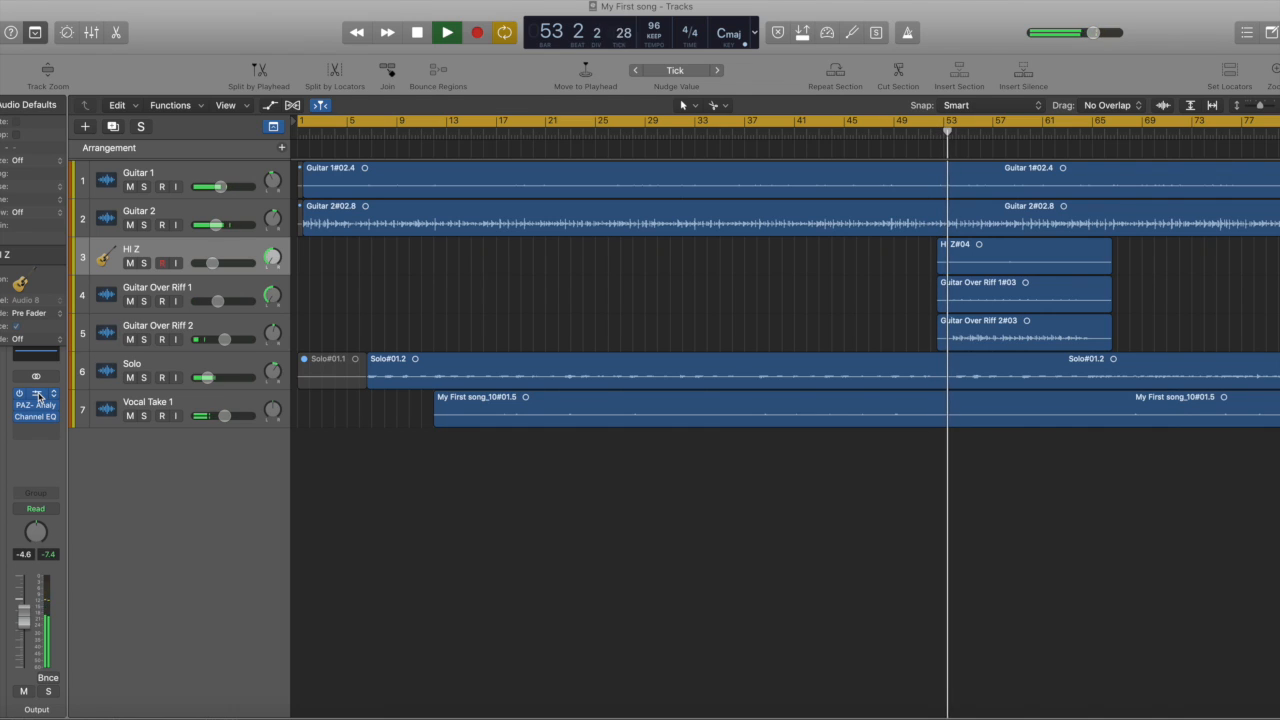
click(38, 396)
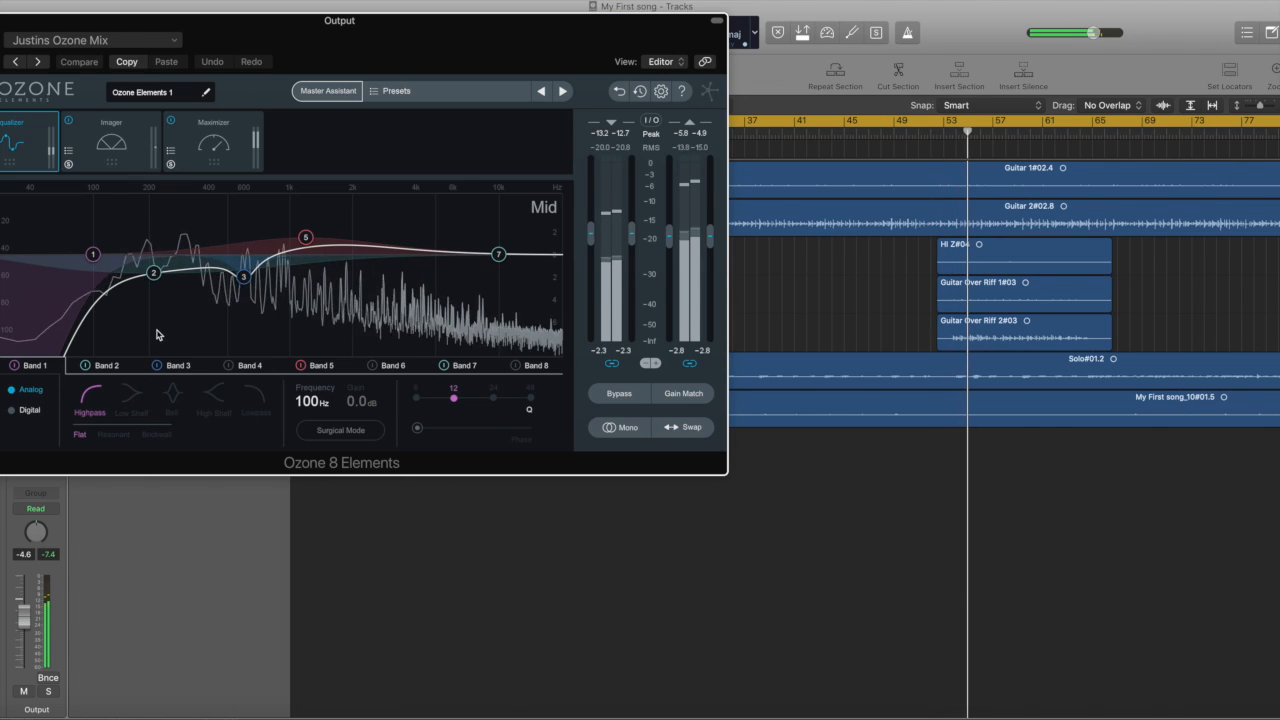
drag(81, 26, 215, 38)
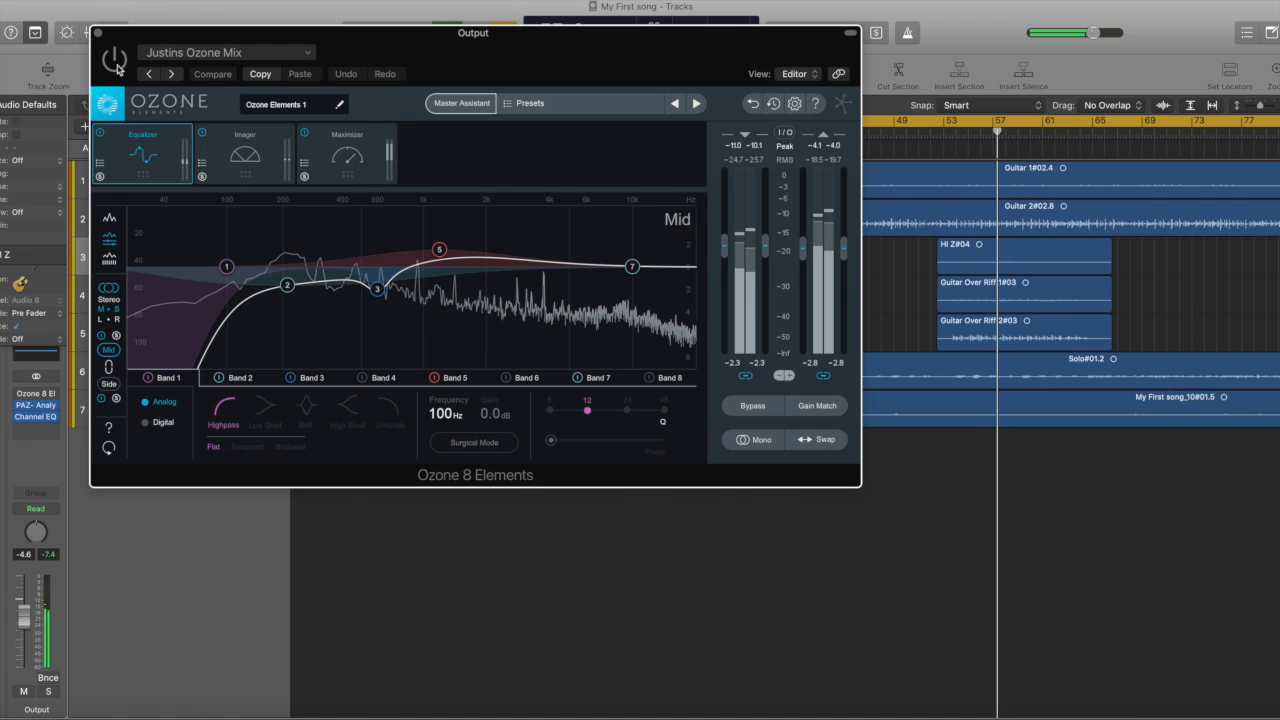
drag(167, 42, 56, 48)
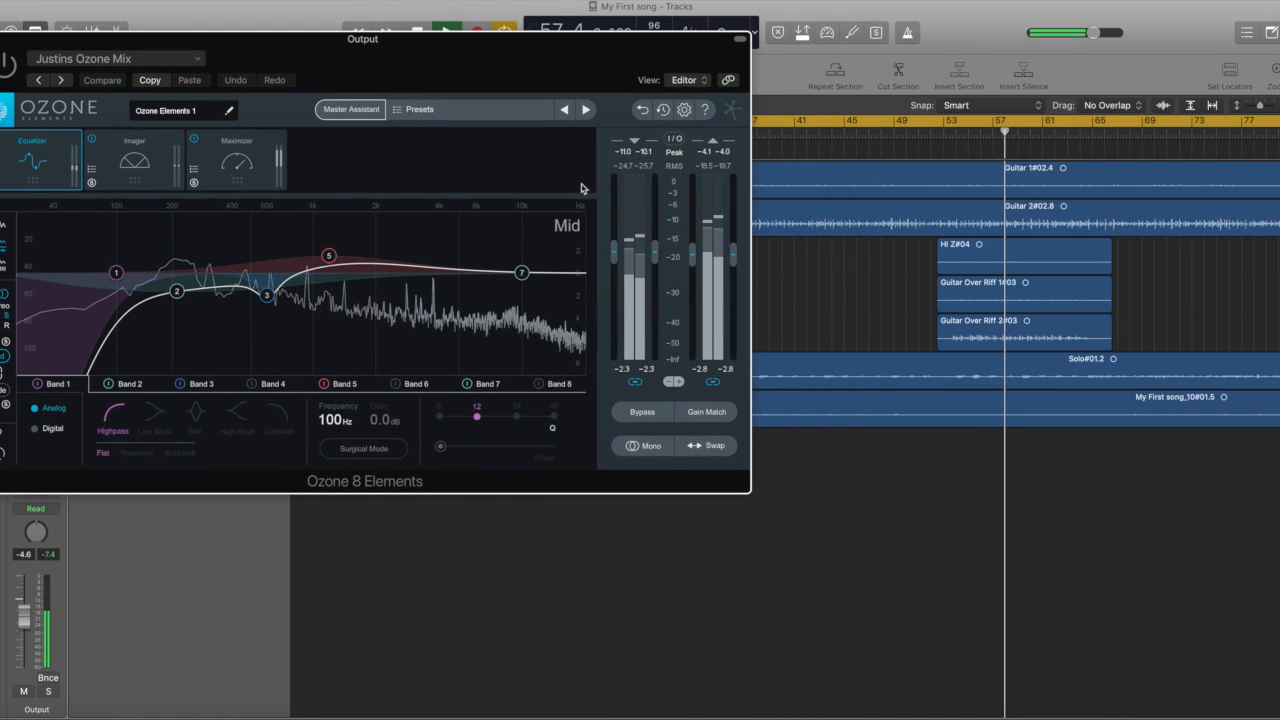
Step: Replay the mix from around bar 44 with Ozone bypassed, then re-enable it and replay from about bar 45 to compare
click(833, 133)
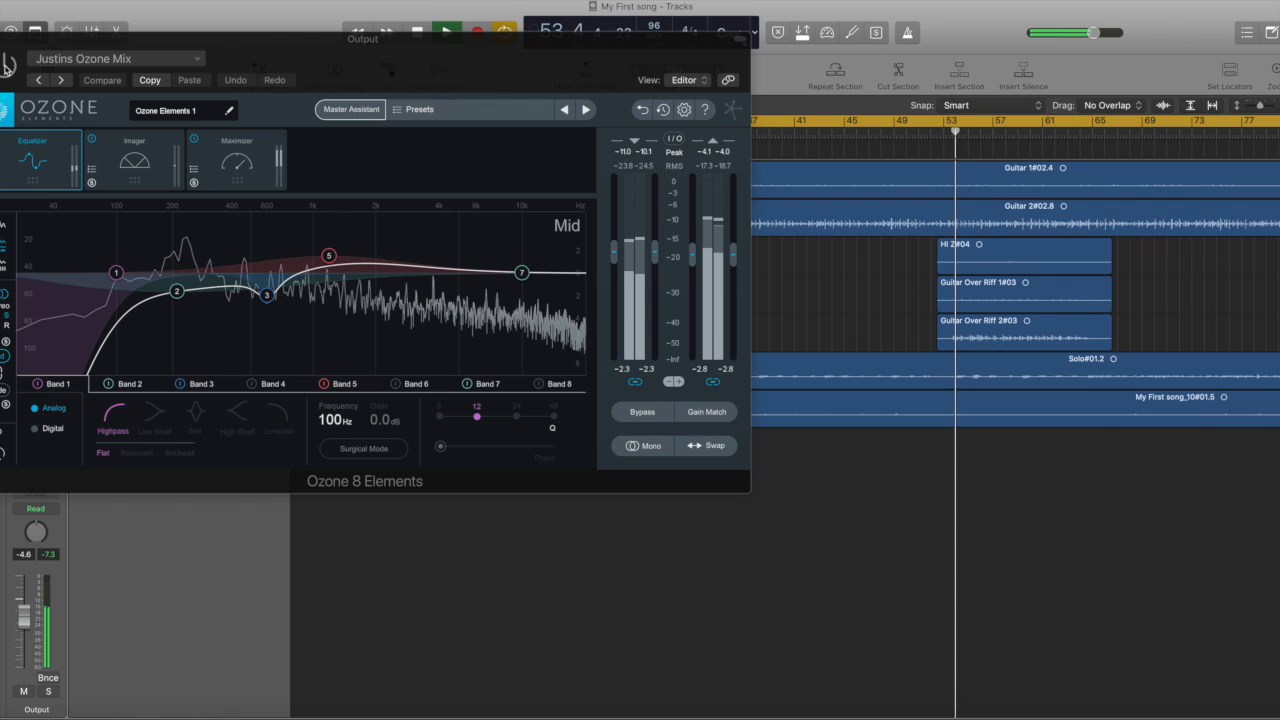
click(6, 65)
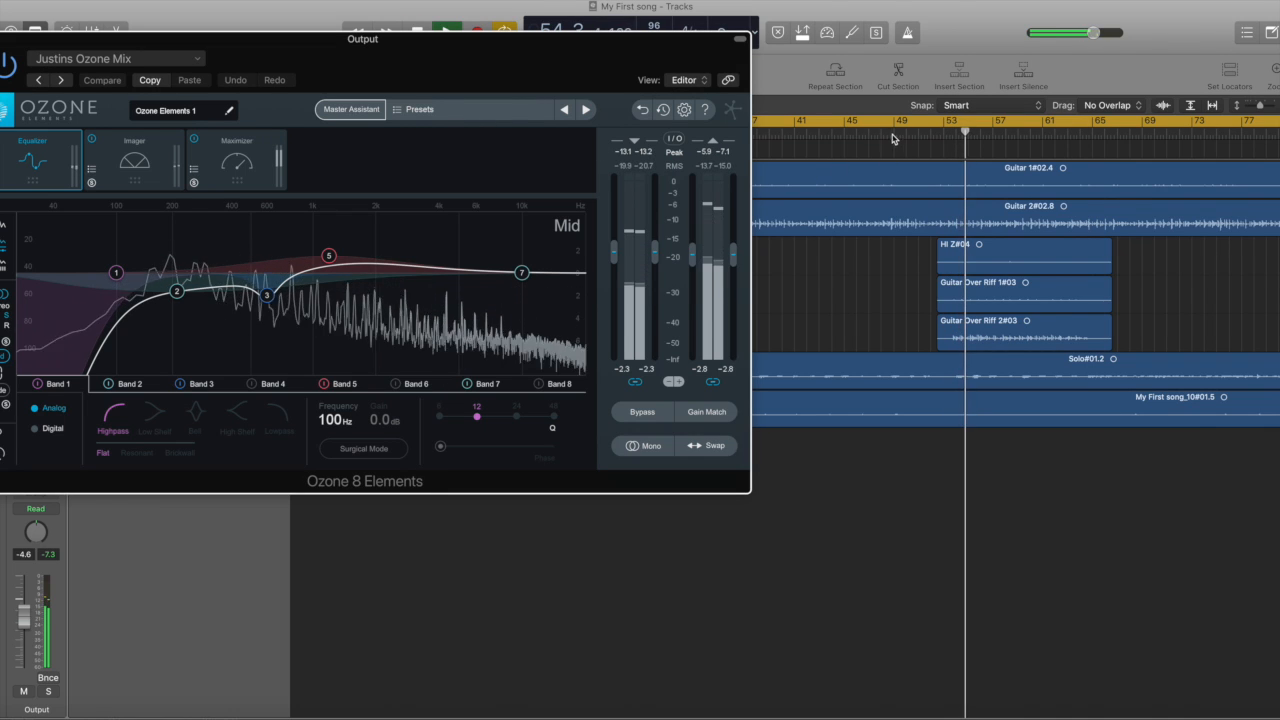
click(855, 130)
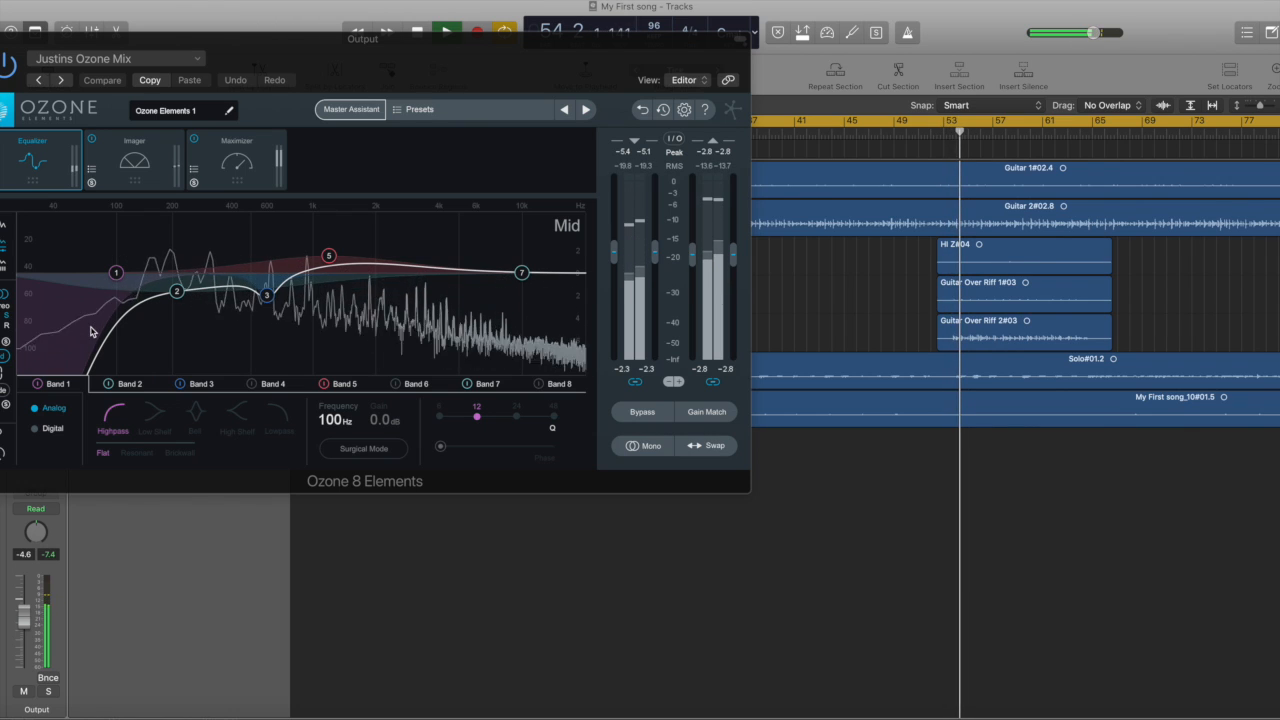
Step: Examine Ozone's Imager and Equalizer modules, and close the plug-in window
click(110, 172)
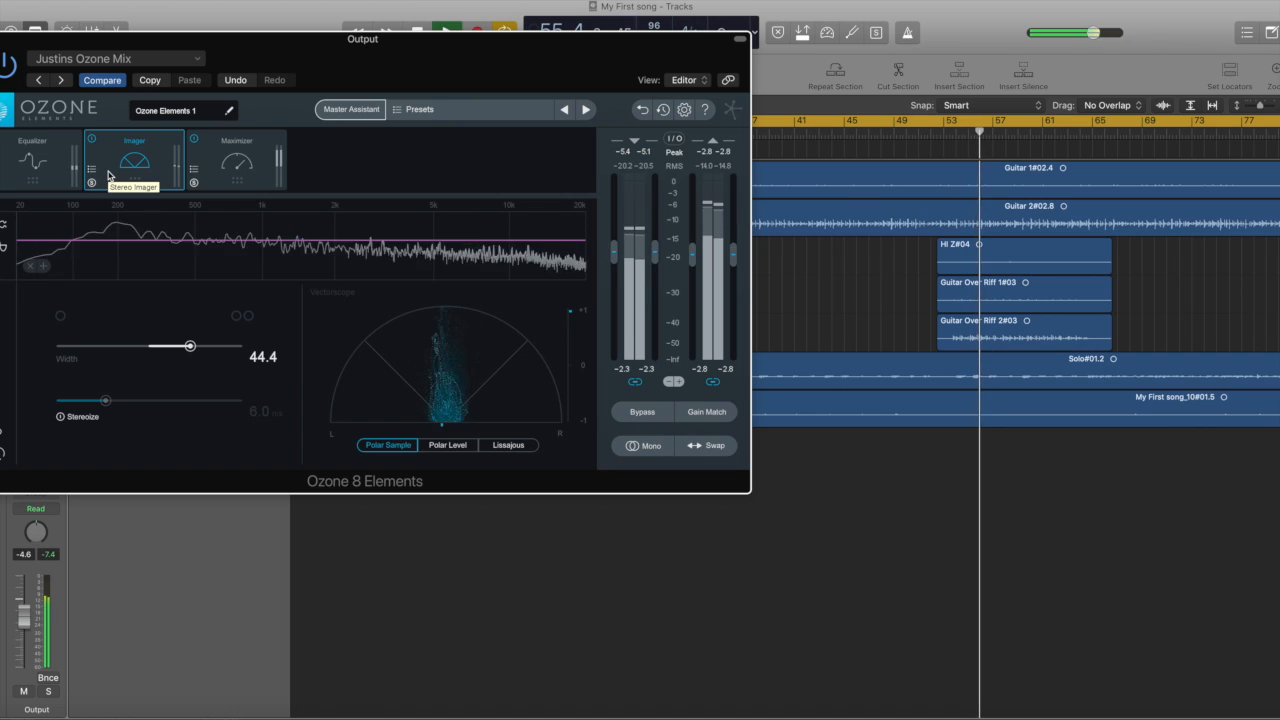
click(48, 162)
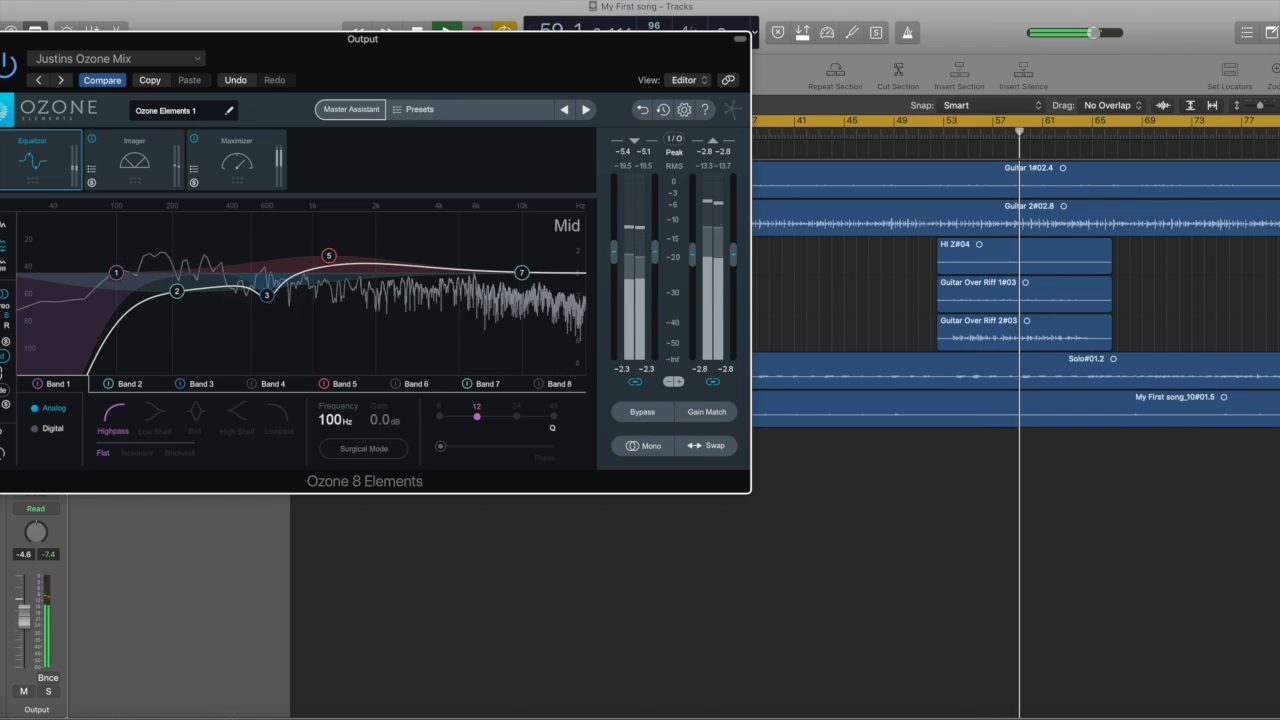
click(1, 39)
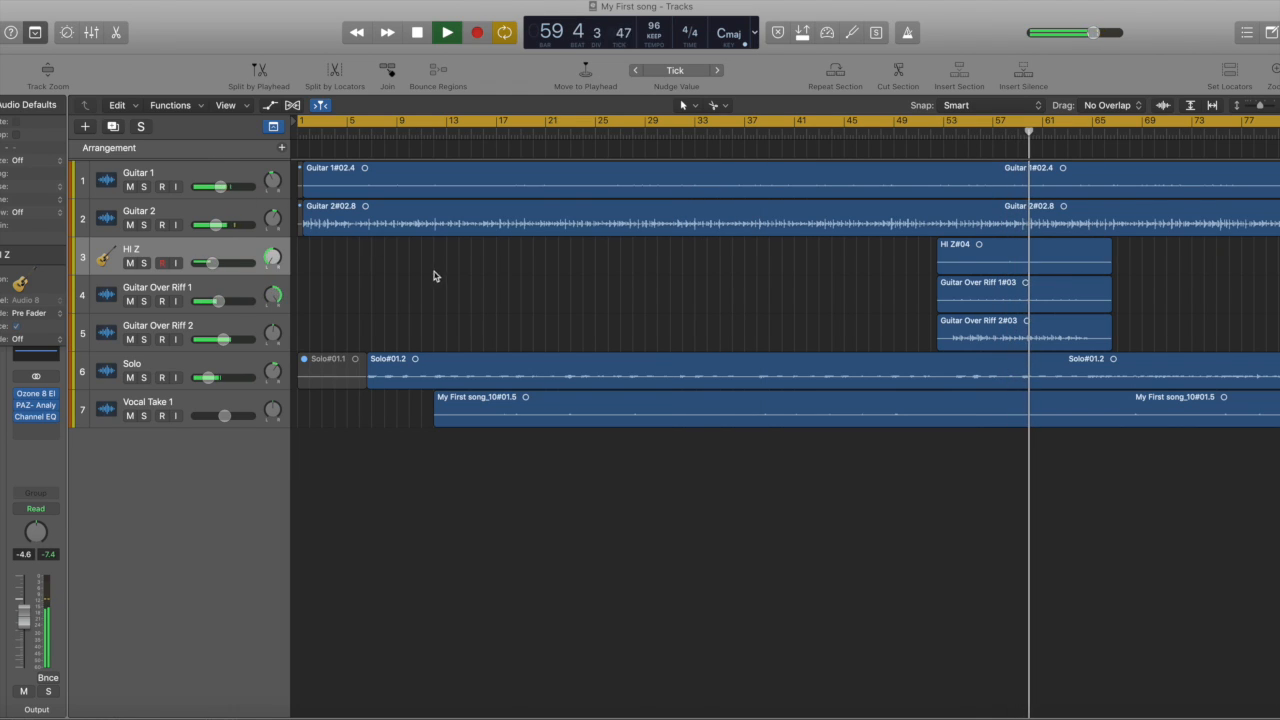
Step: Return to the start of the song, play it through to the closing Guitar Over Riff regions, and stop back at bar 1
scroll(435, 275, right, 5)
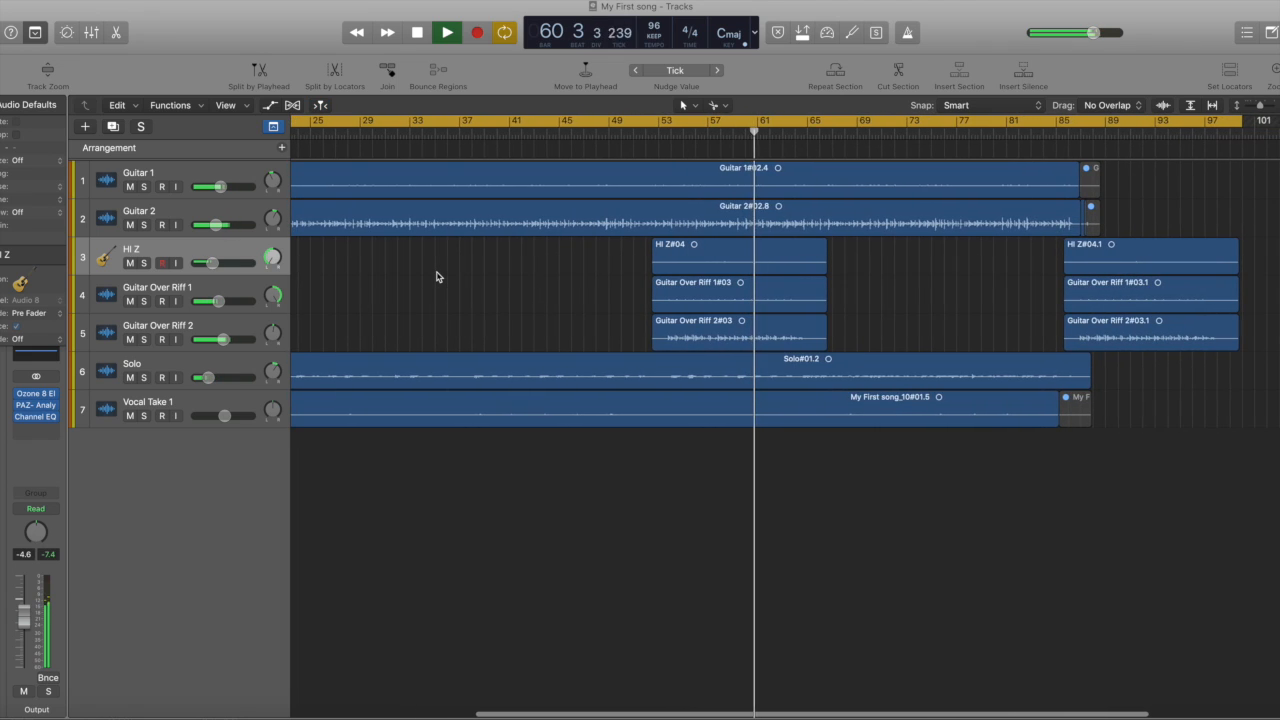
scroll(436, 276, left, 6)
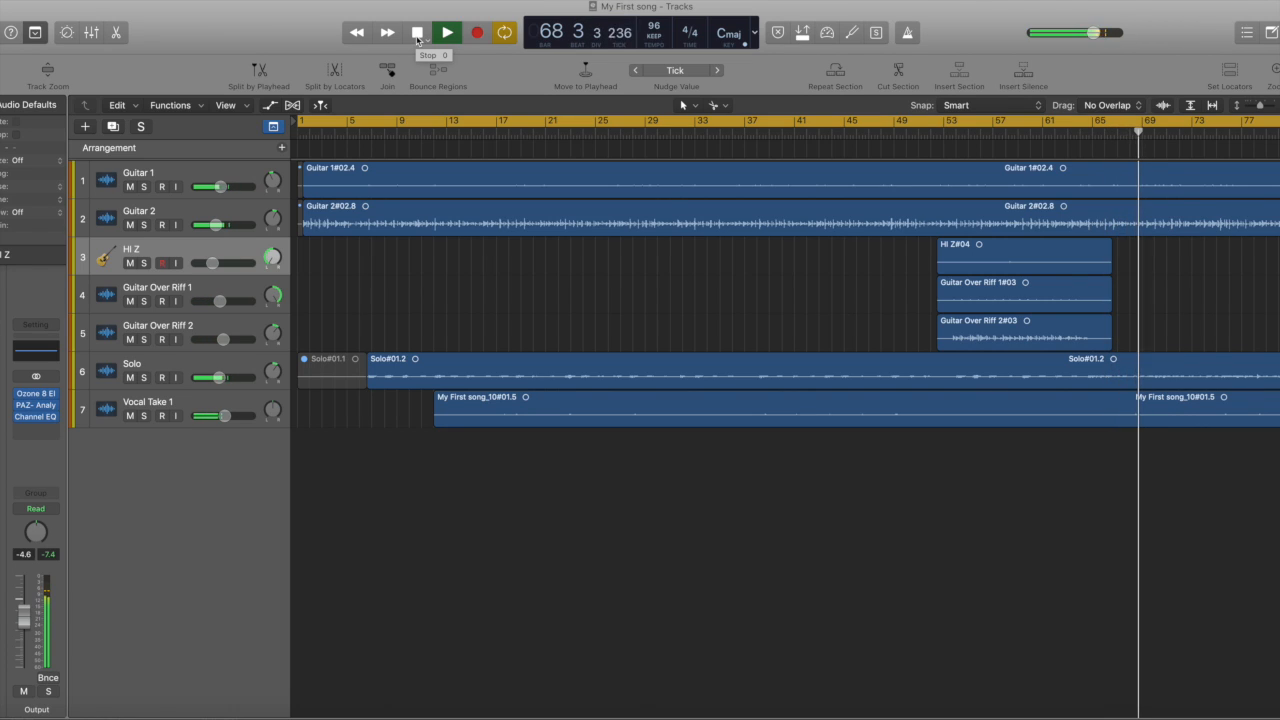
double_click(418, 33)
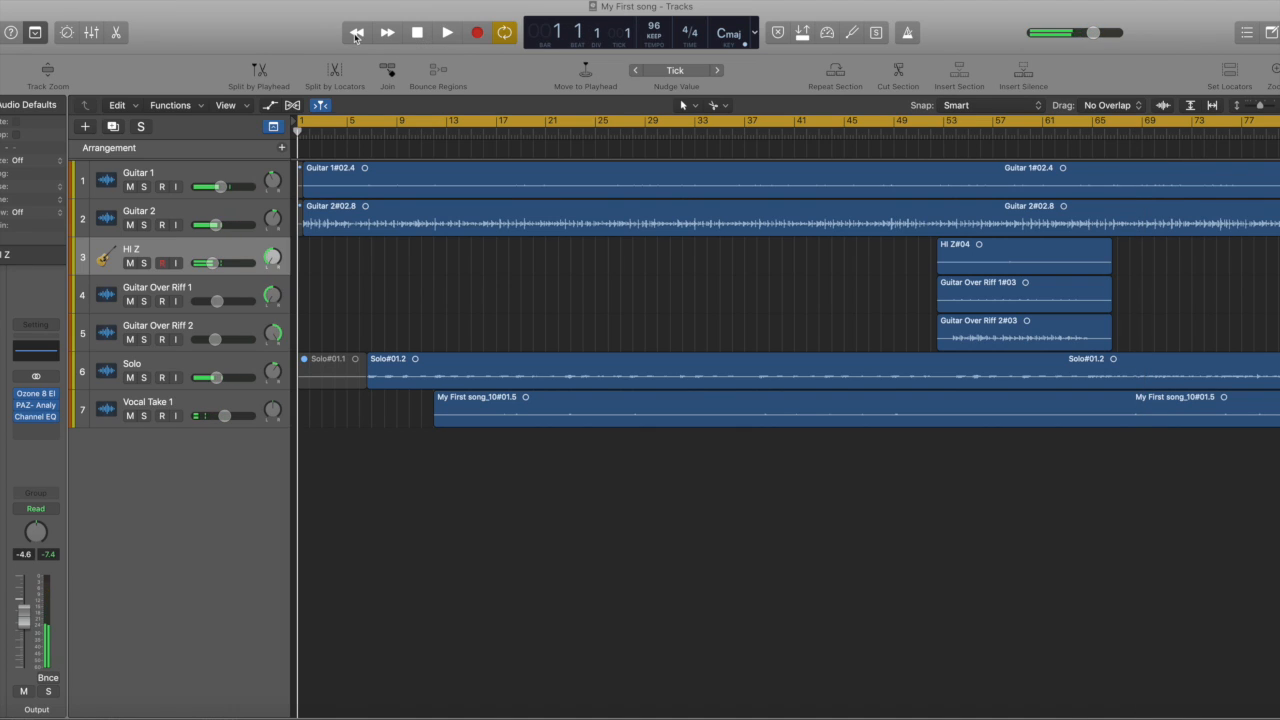
click(449, 33)
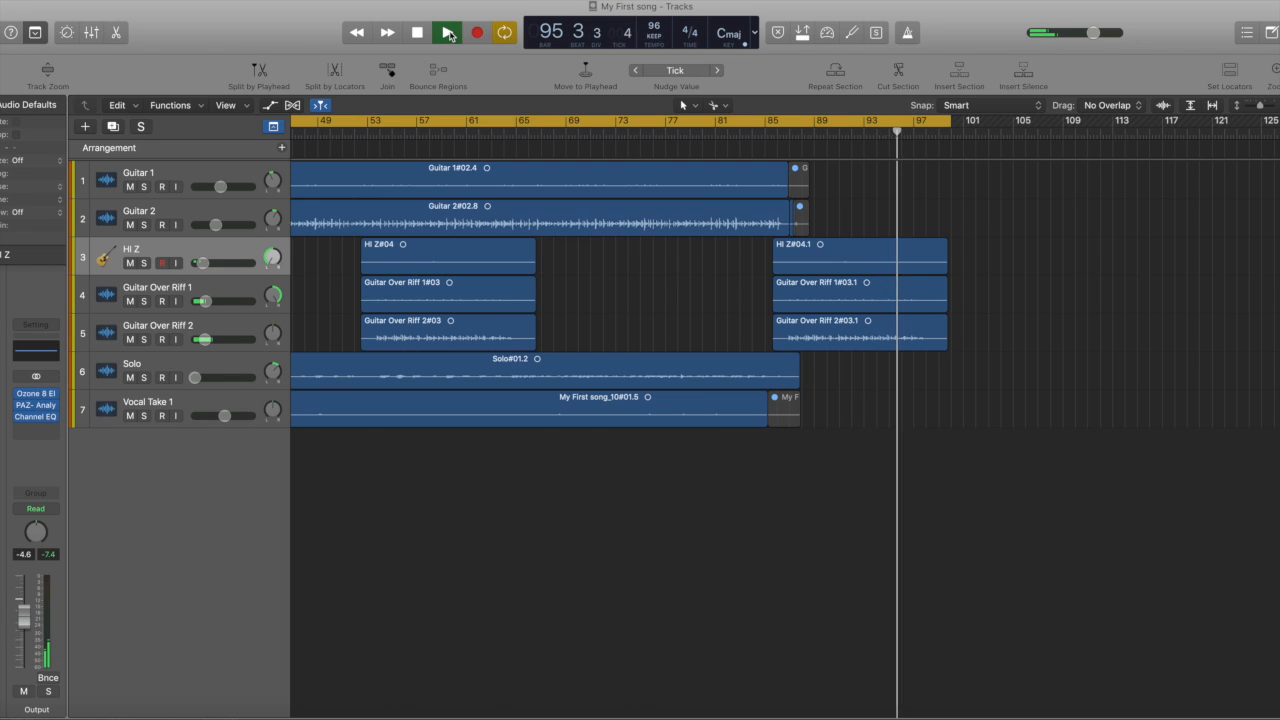
double_click(418, 34)
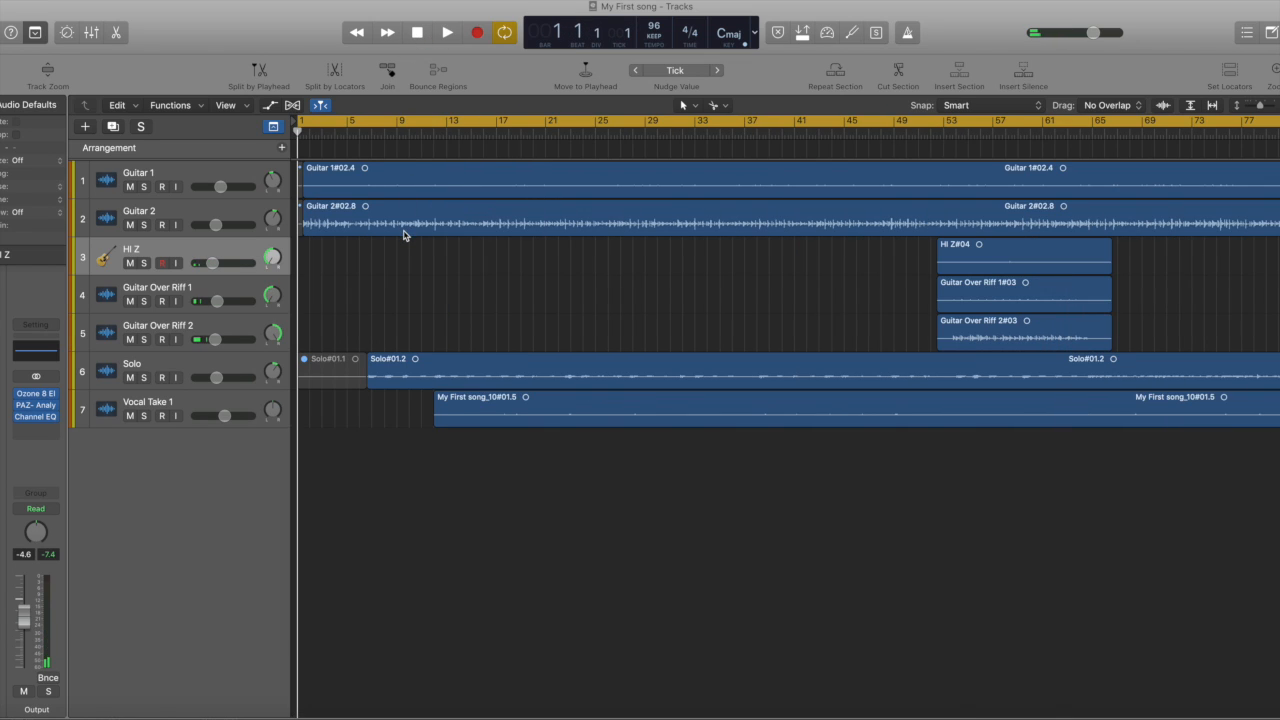
Step: Bypass Ozone 8 and Channel EQ on the Output, along with the effects on Guitar 1, Guitar 2 and HI Z
click(176, 178)
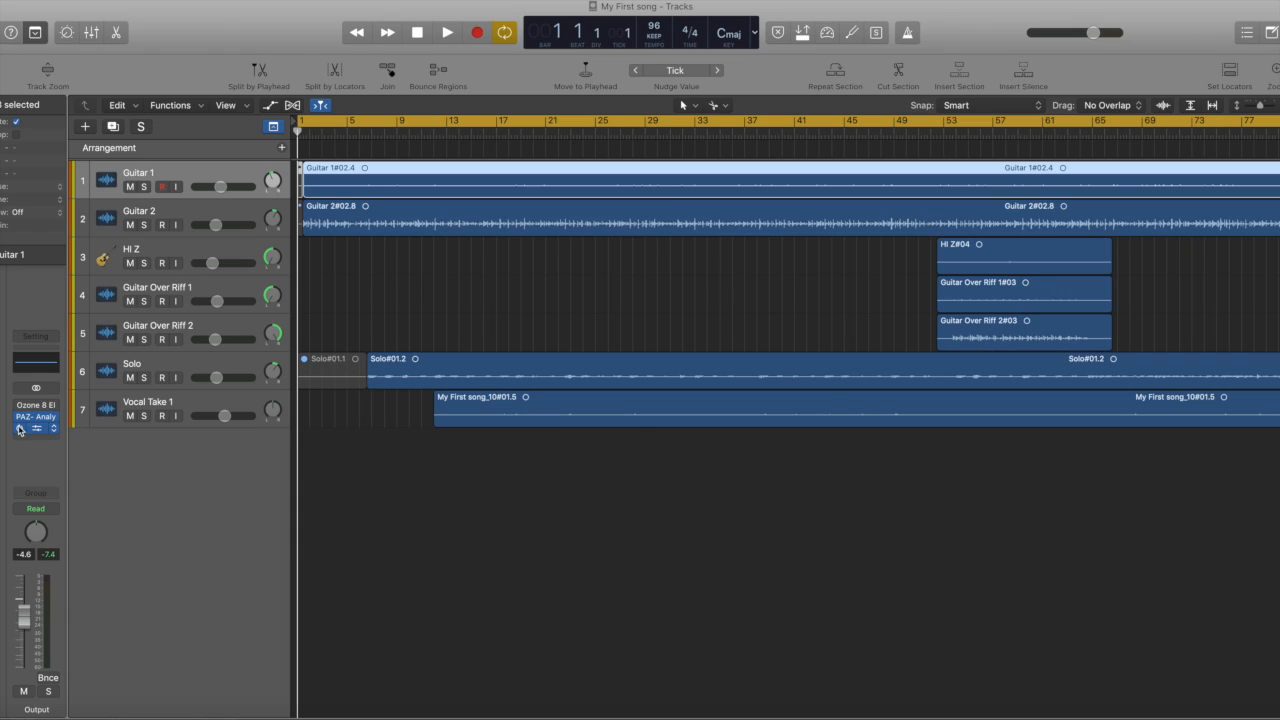
click(181, 215)
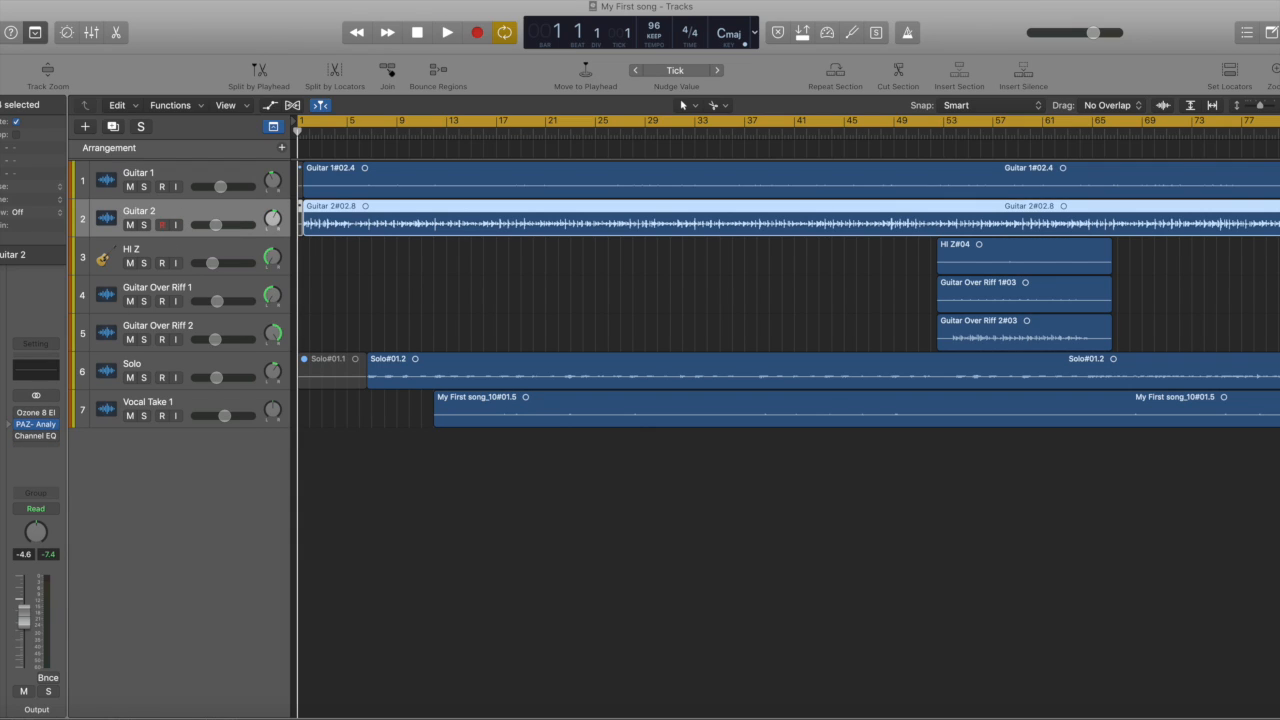
click(176, 252)
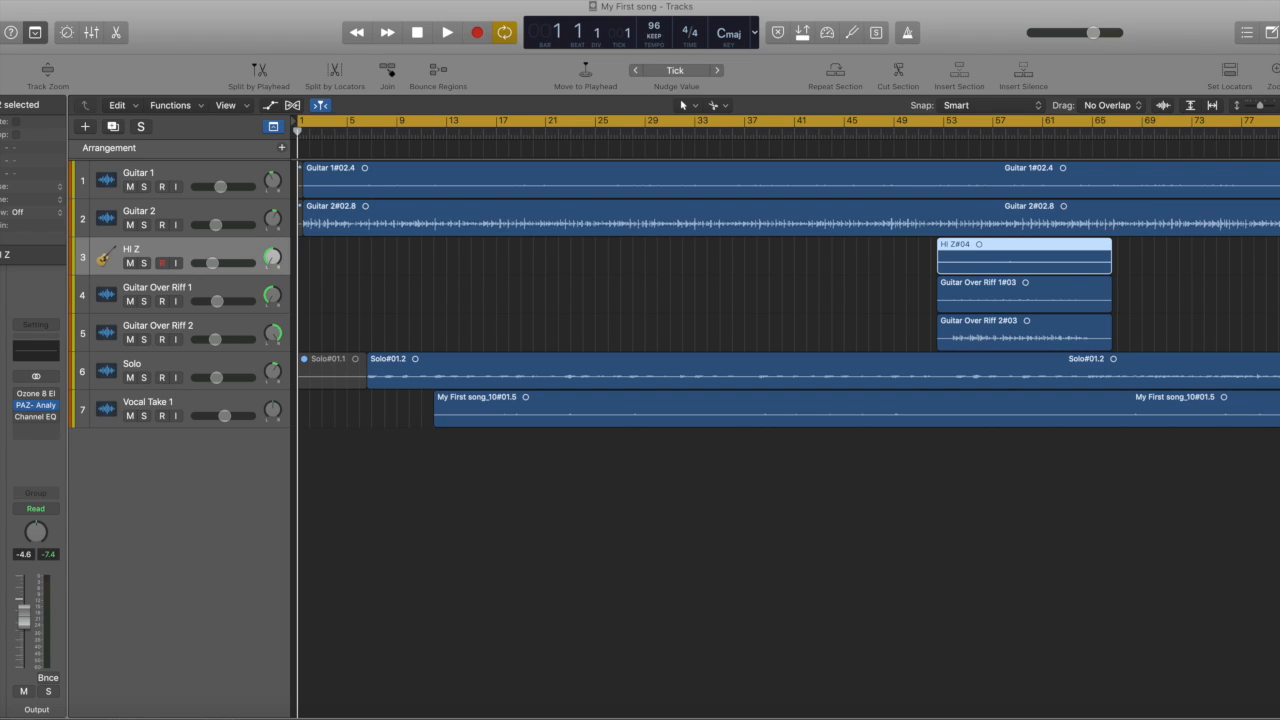
Step: Go through Guitar Over Riff 1, Guitar Over Riff 2, Solo and Vocal Take 1 and bypass their active effects
click(152, 292)
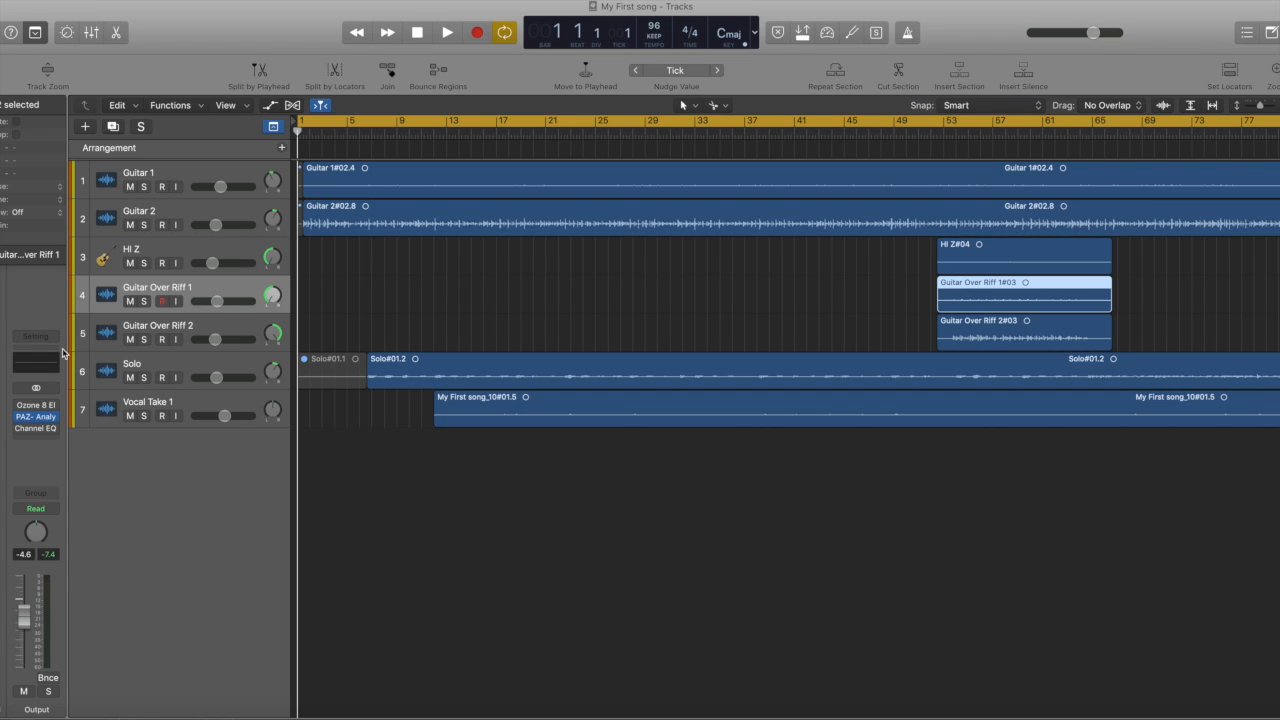
click(146, 329)
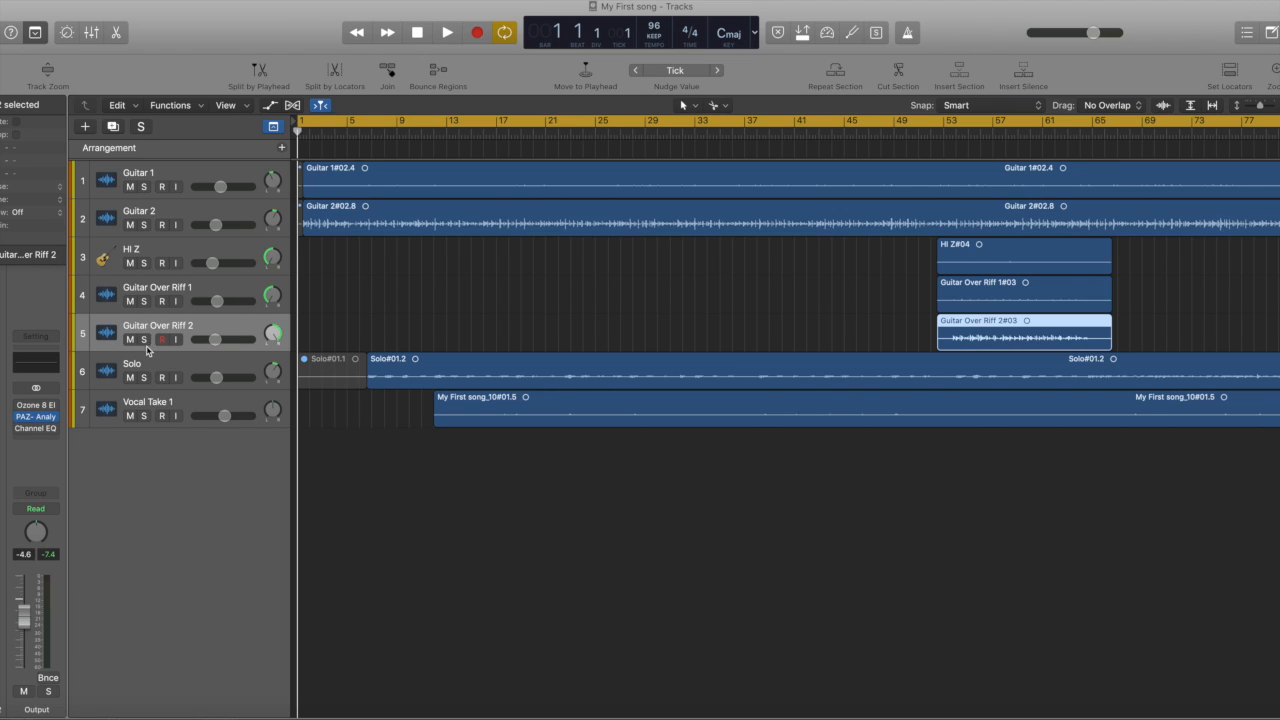
click(150, 359)
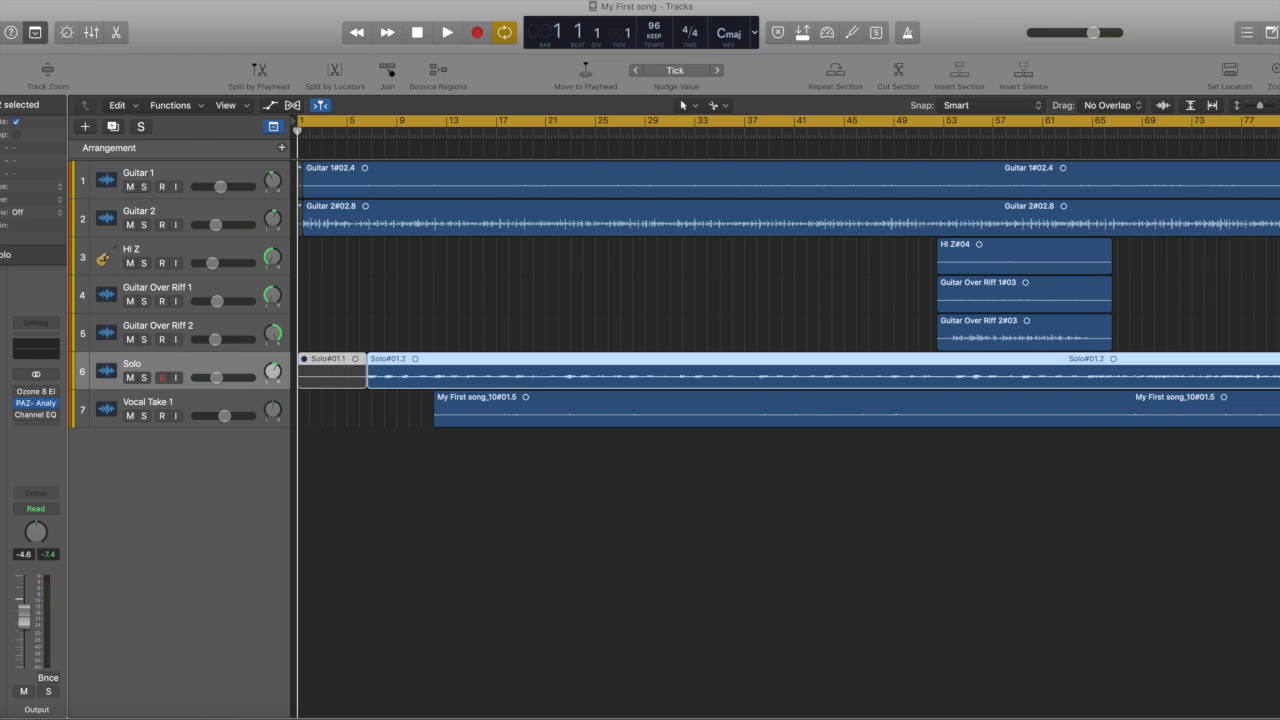
click(3, 406)
click(3, 406)
click(191, 400)
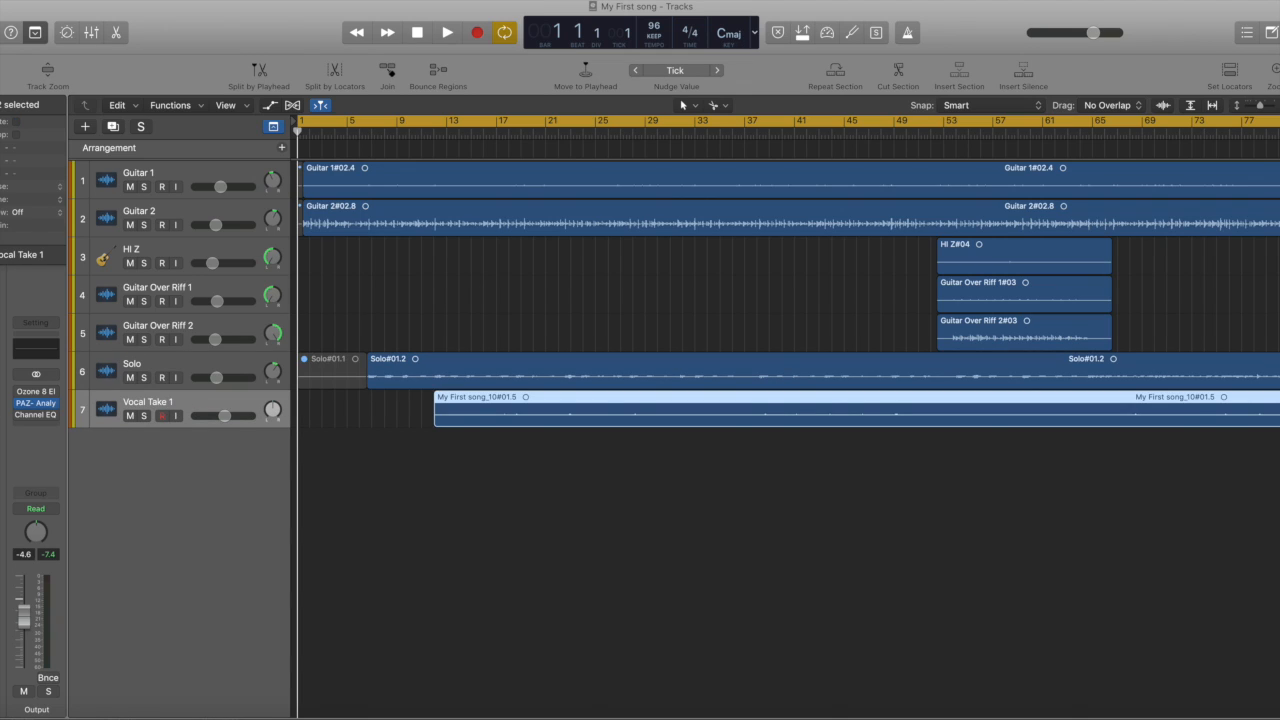
Step: Review the tracks in reverse order from Solo up to Guitar 1 to check that their effects are bypassed
click(179, 369)
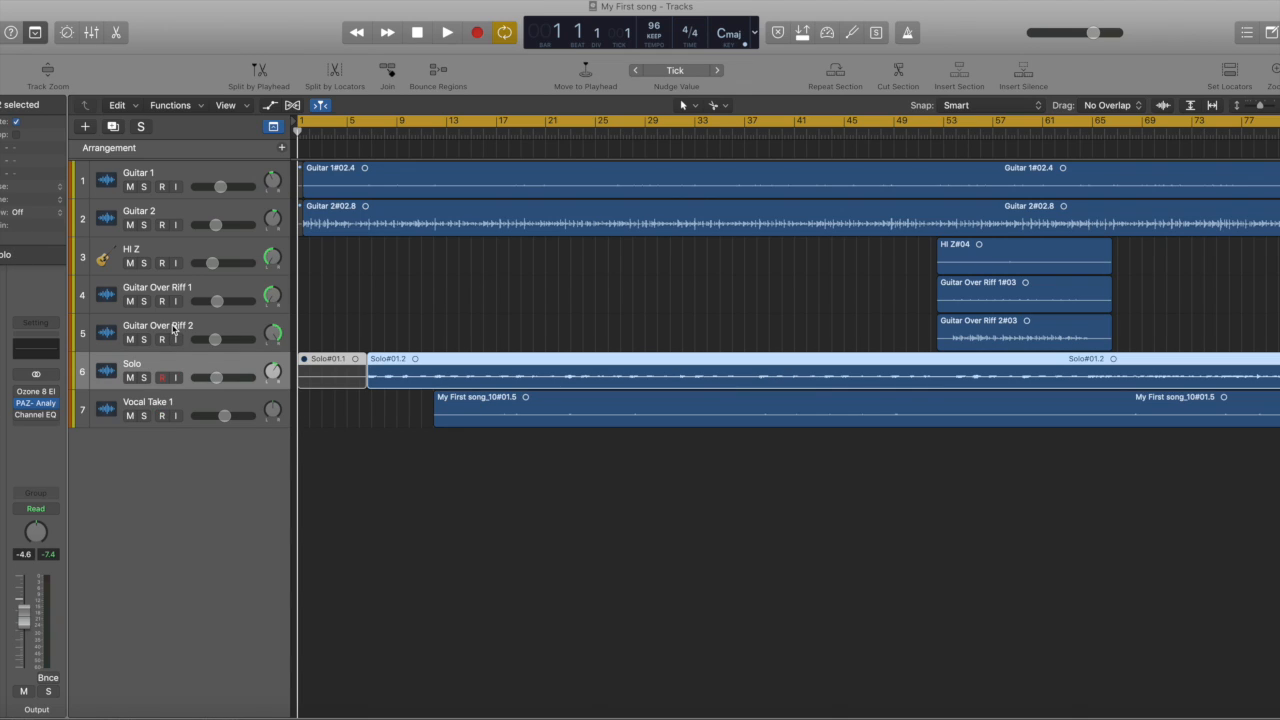
click(174, 330)
click(174, 295)
click(160, 248)
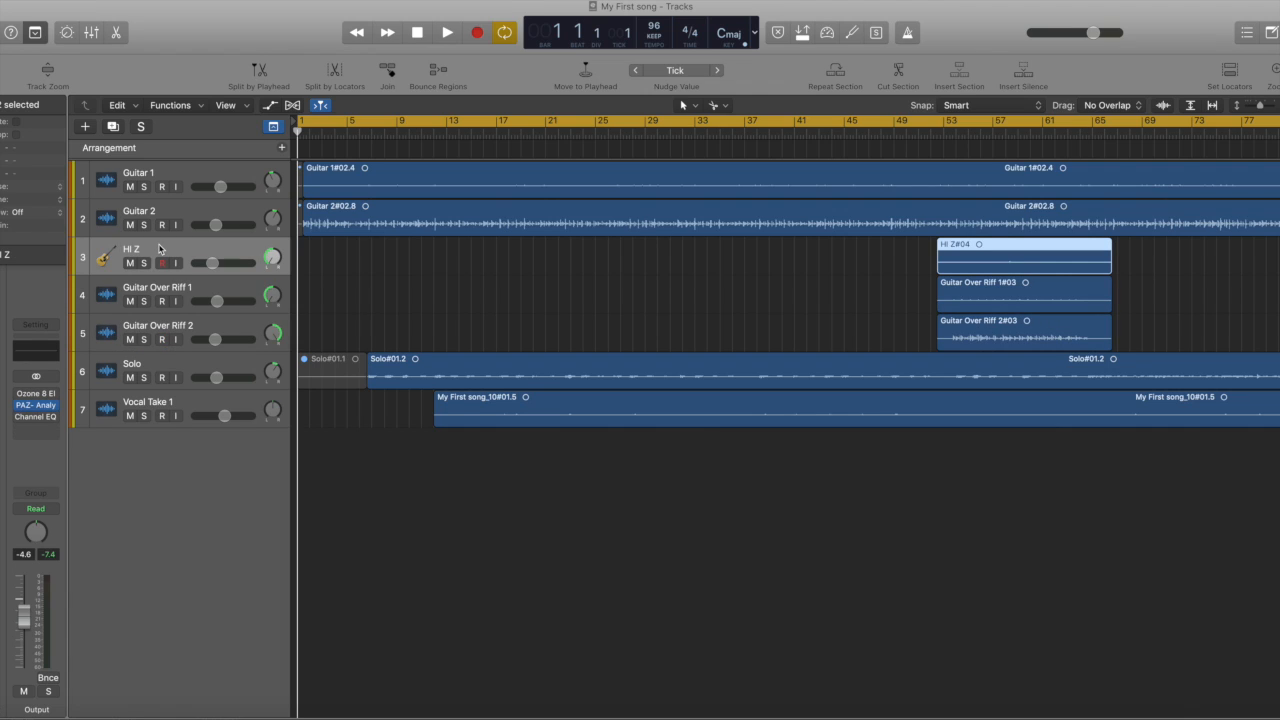
click(170, 208)
click(171, 183)
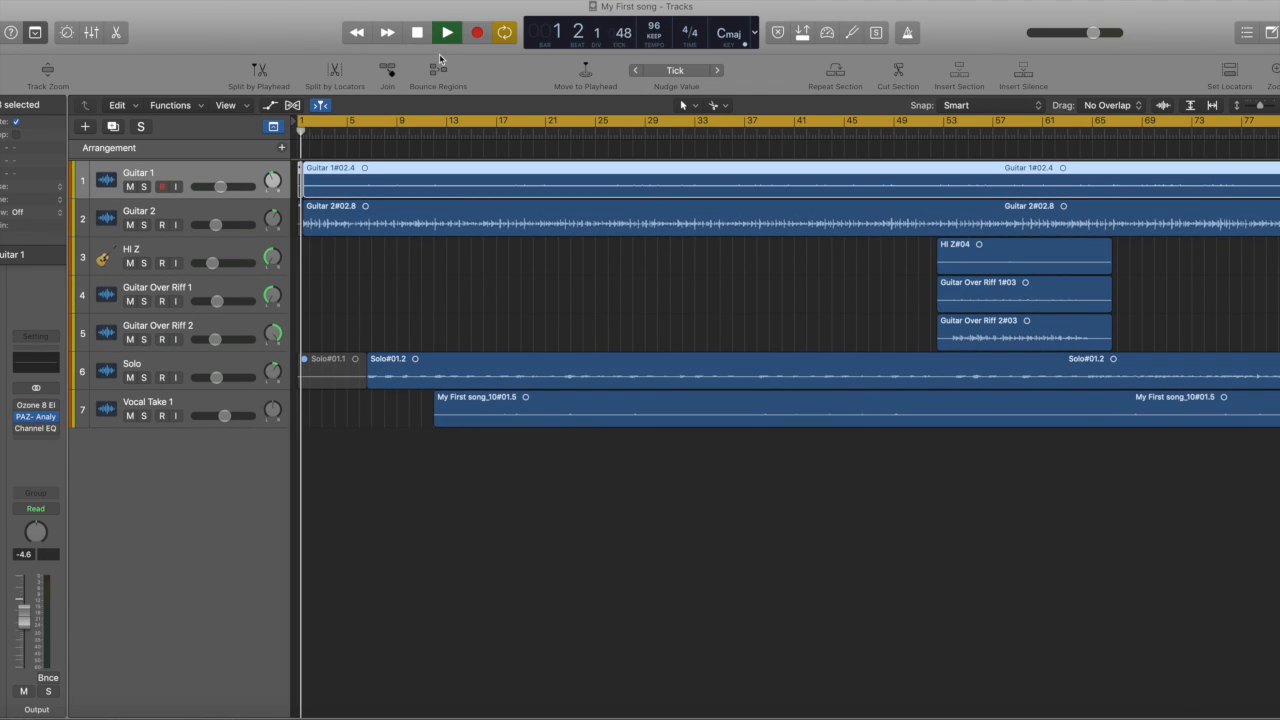
Step: Raise the Output fader to -0.2 dB while playing the unprocessed mix, and stop back at the start of the song
drag(28, 618, 35, 591)
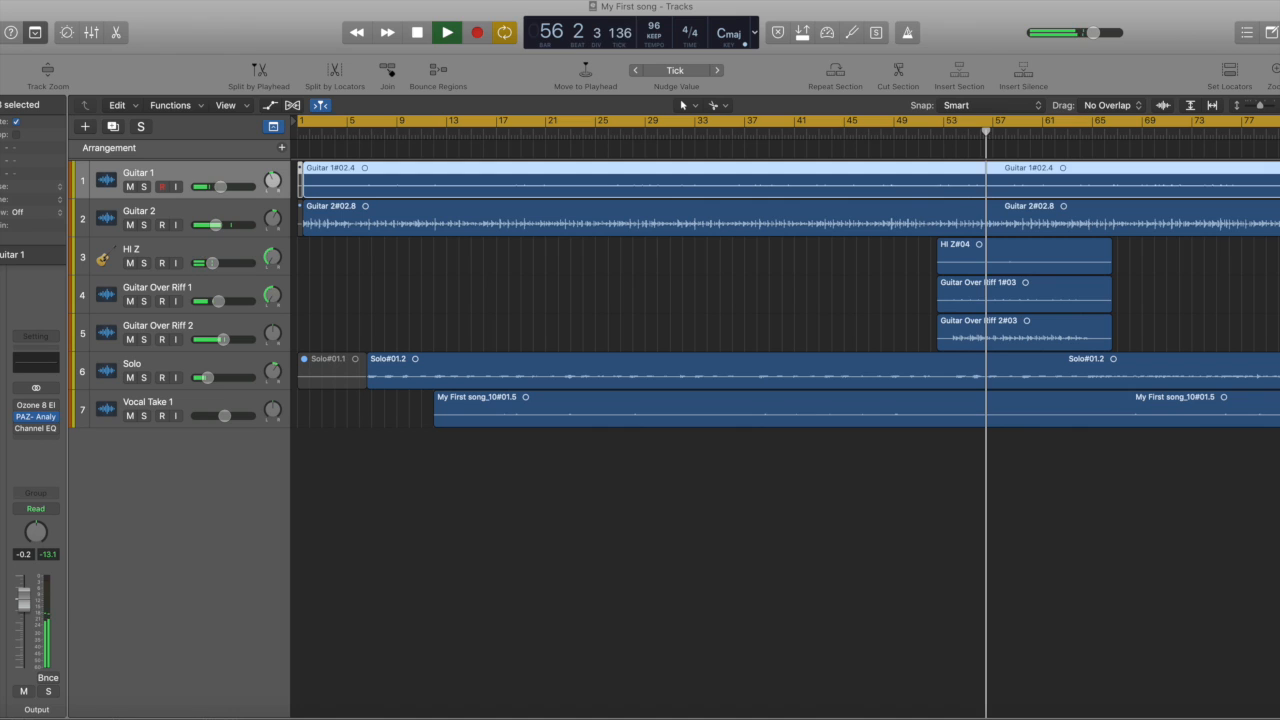
click(418, 33)
scroll(450, 288, right, 10)
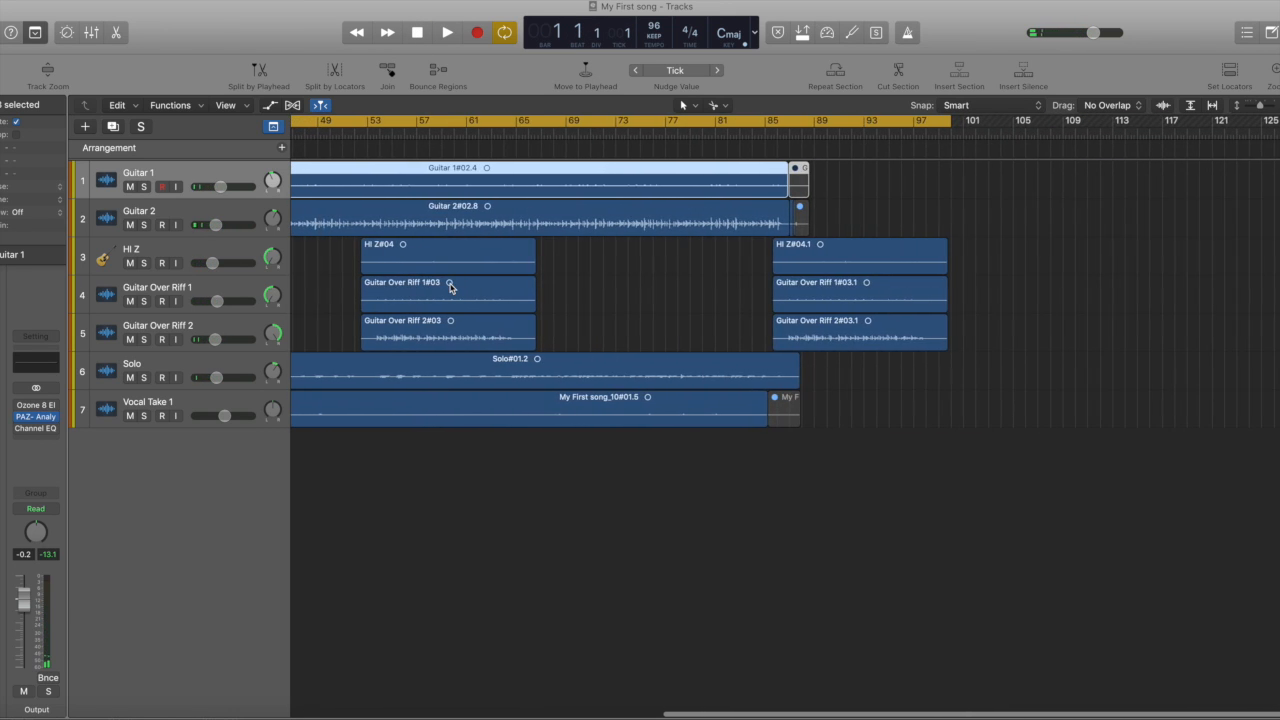
scroll(450, 288, left, 8)
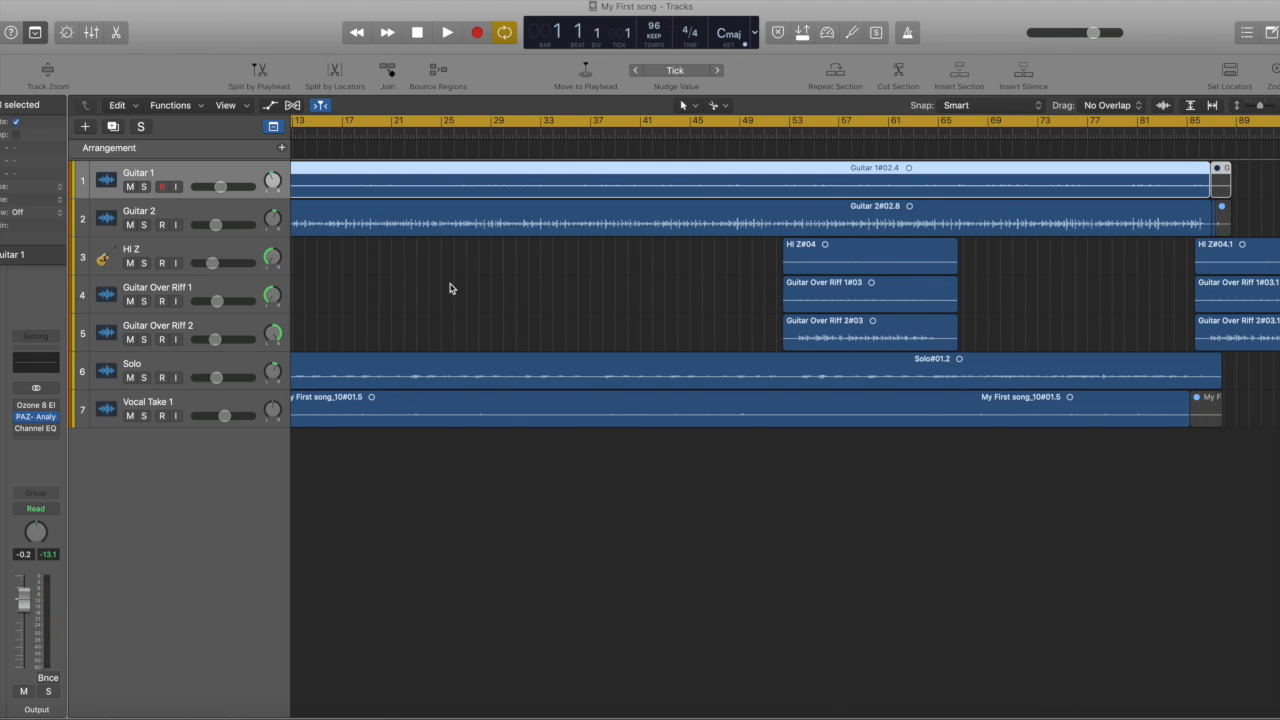
scroll(450, 288, left, 3)
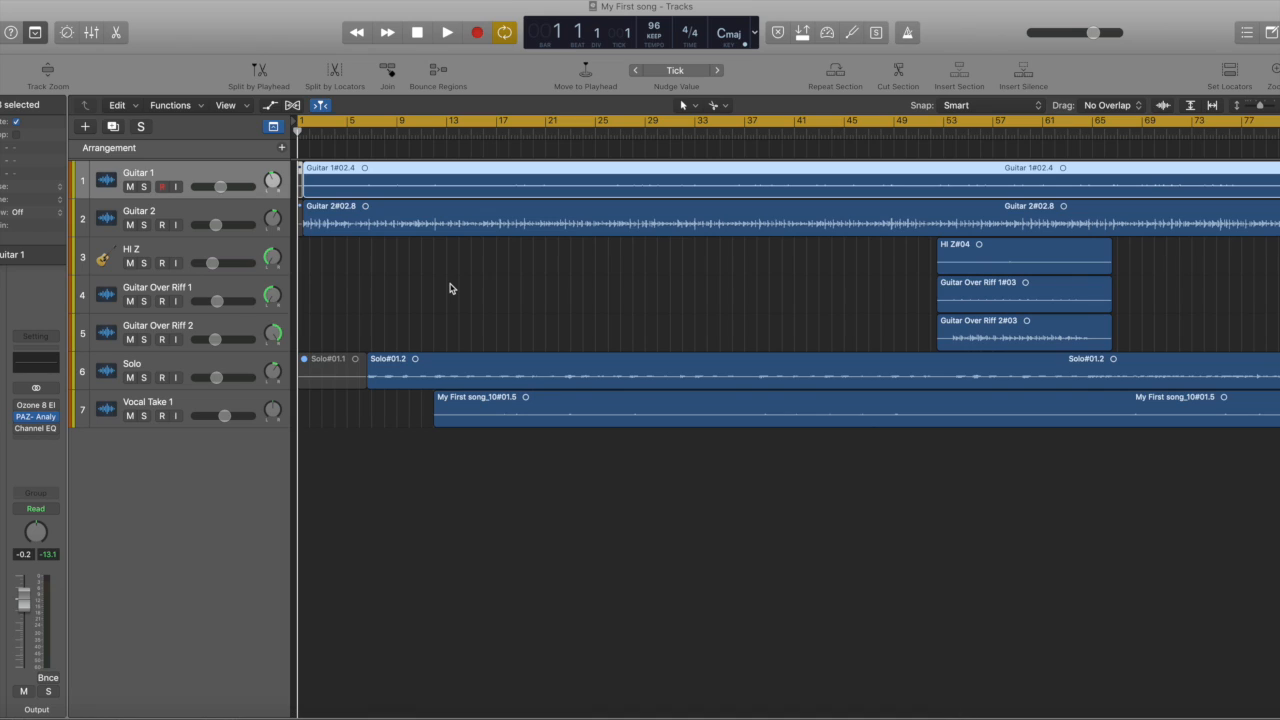